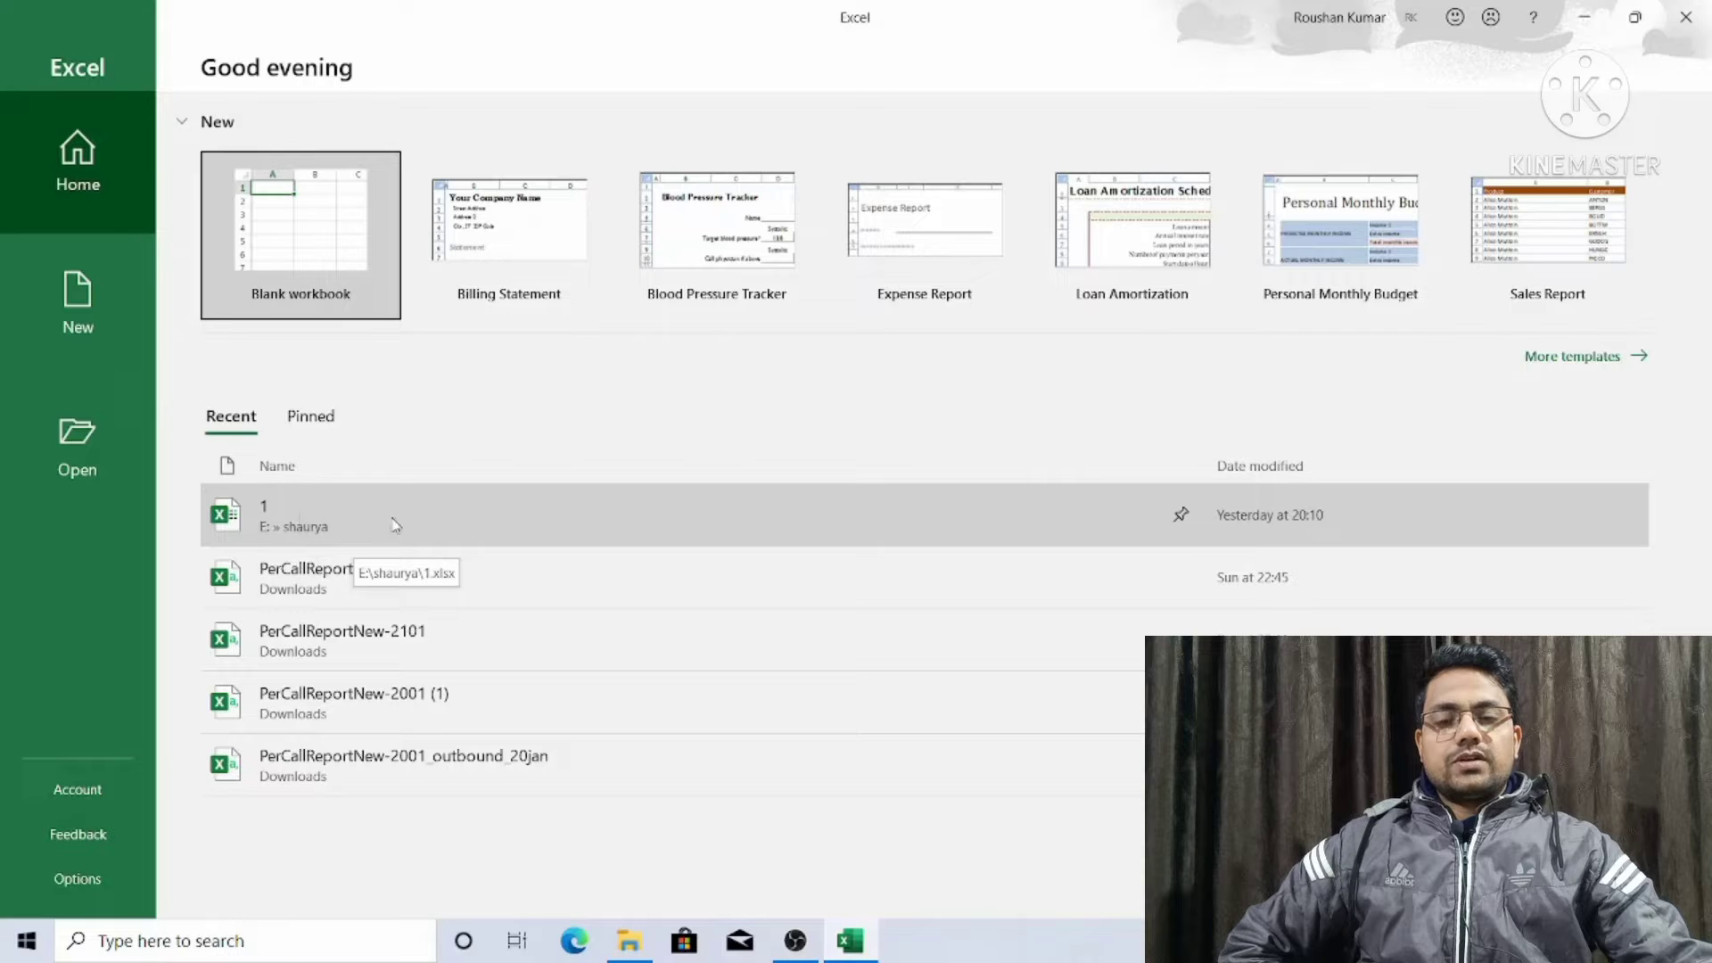
# Step: Open the recent workbook 1 from the shaurya folder and dismiss the sharing notice
pyautogui.click(318, 525)
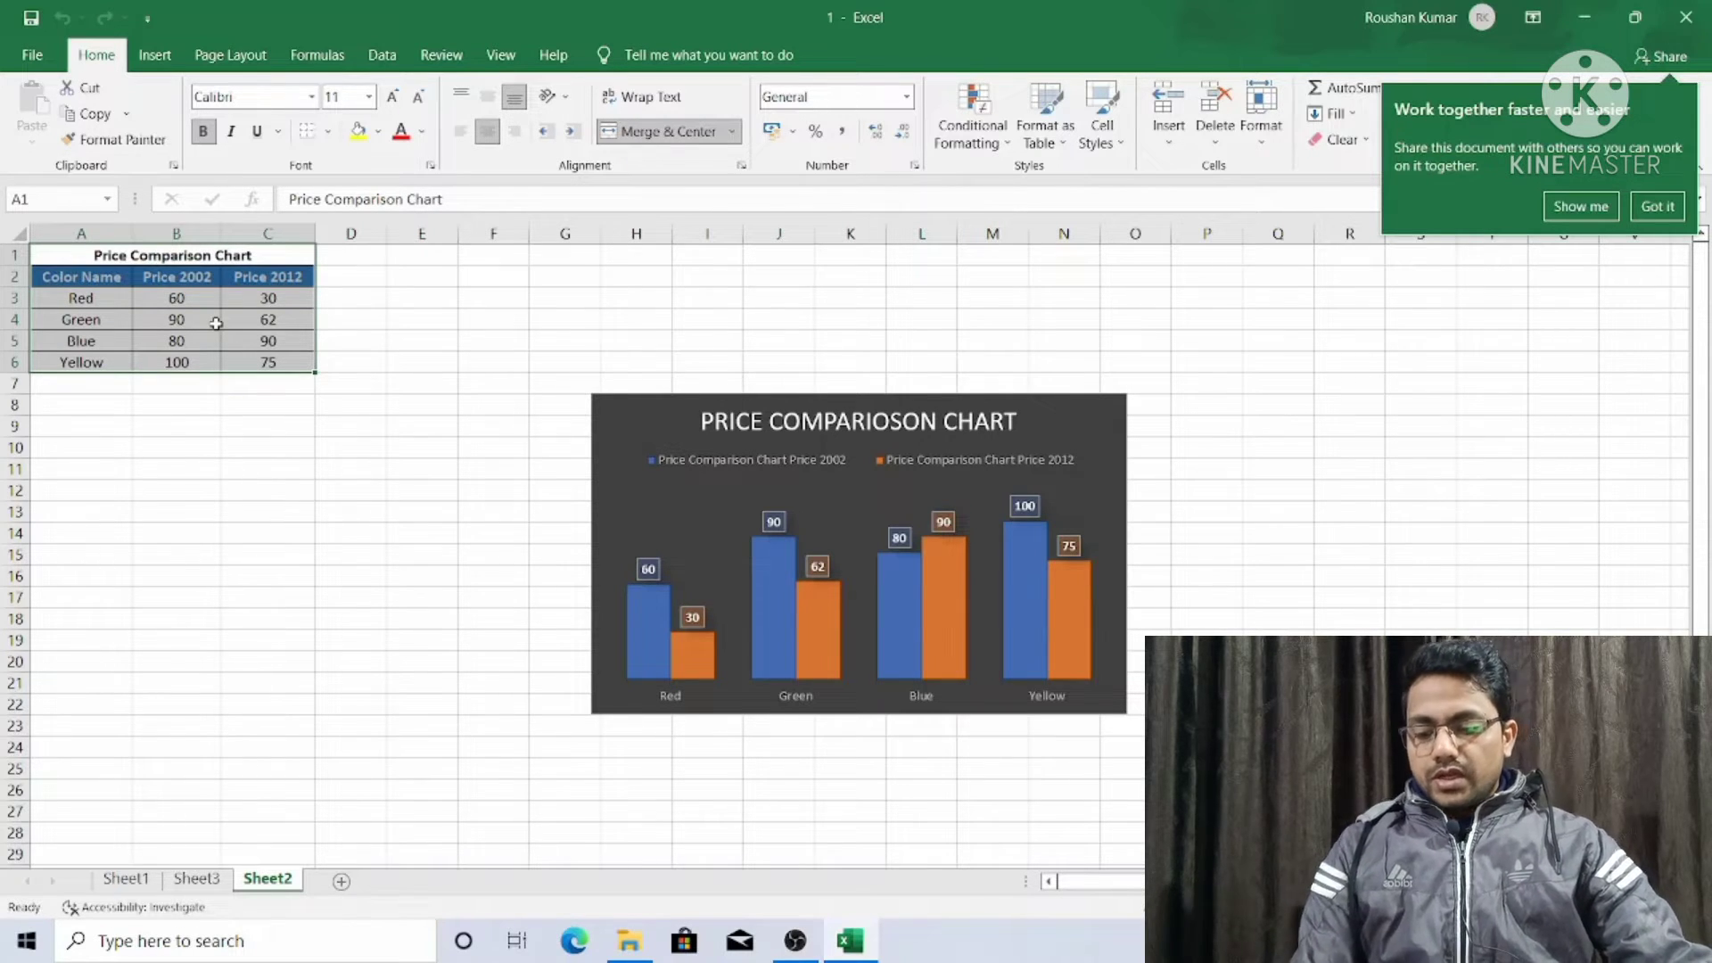
pyautogui.click(1657, 206)
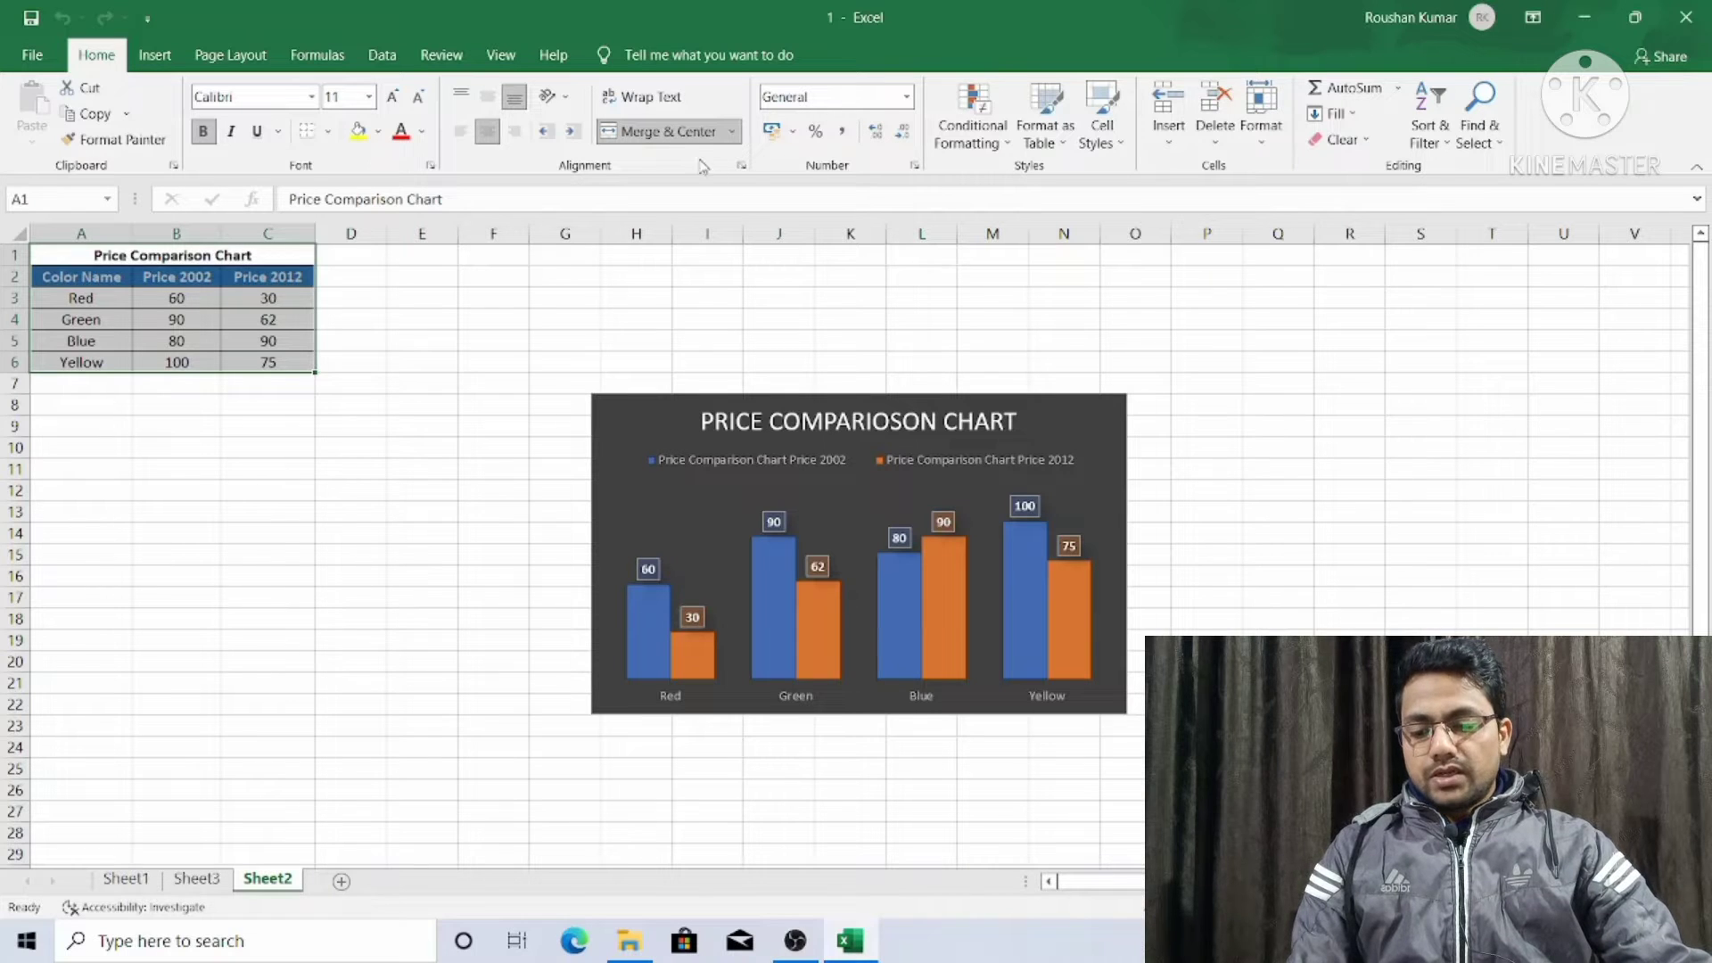
# Step: Apply the first chart style, with a white background, to the price comparison chart on Sheet2
pyautogui.click(715, 491)
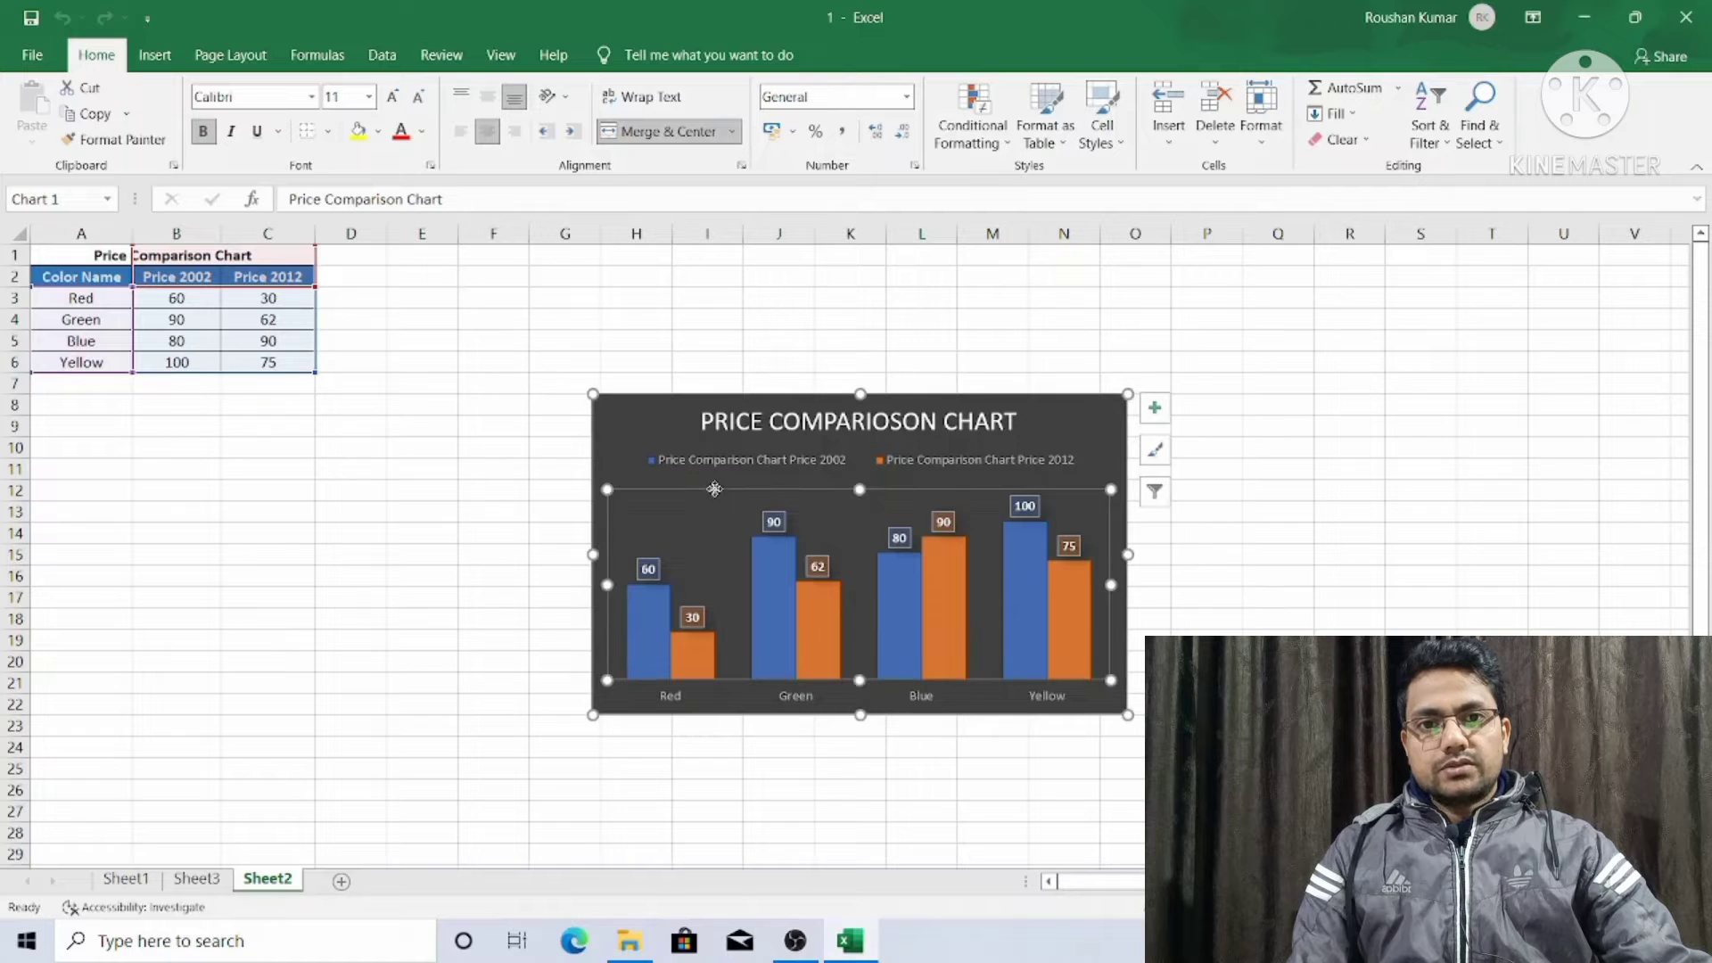
pyautogui.doubleClick(714, 488)
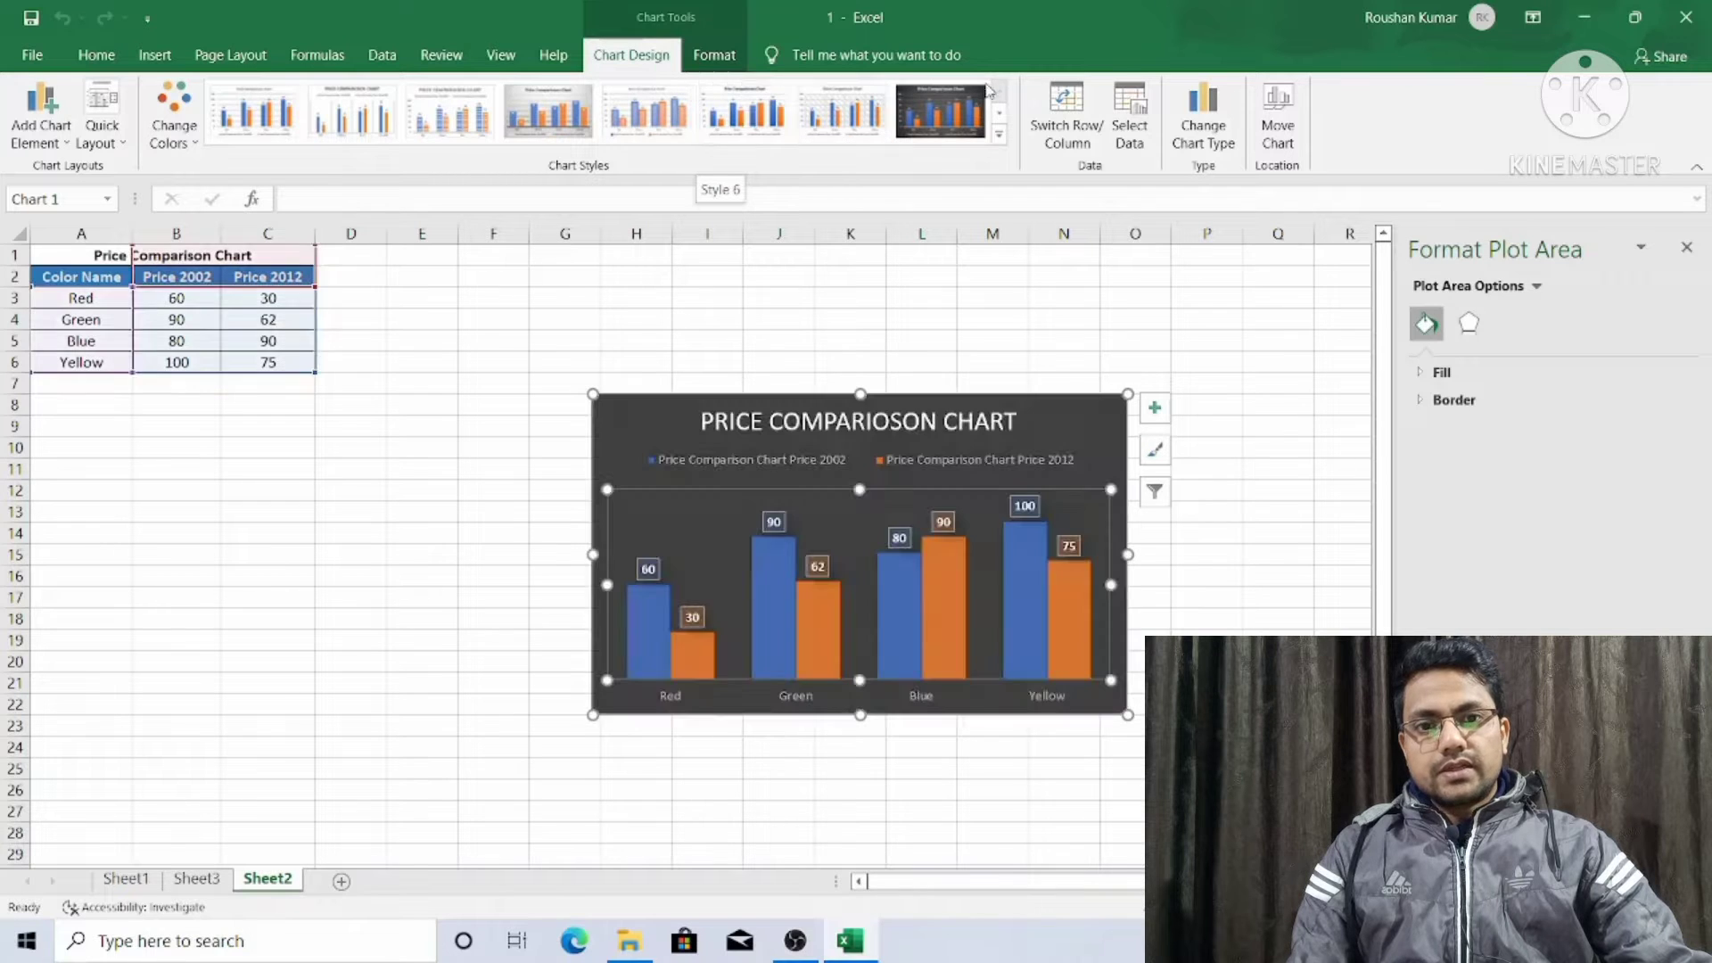
pyautogui.click(941, 111)
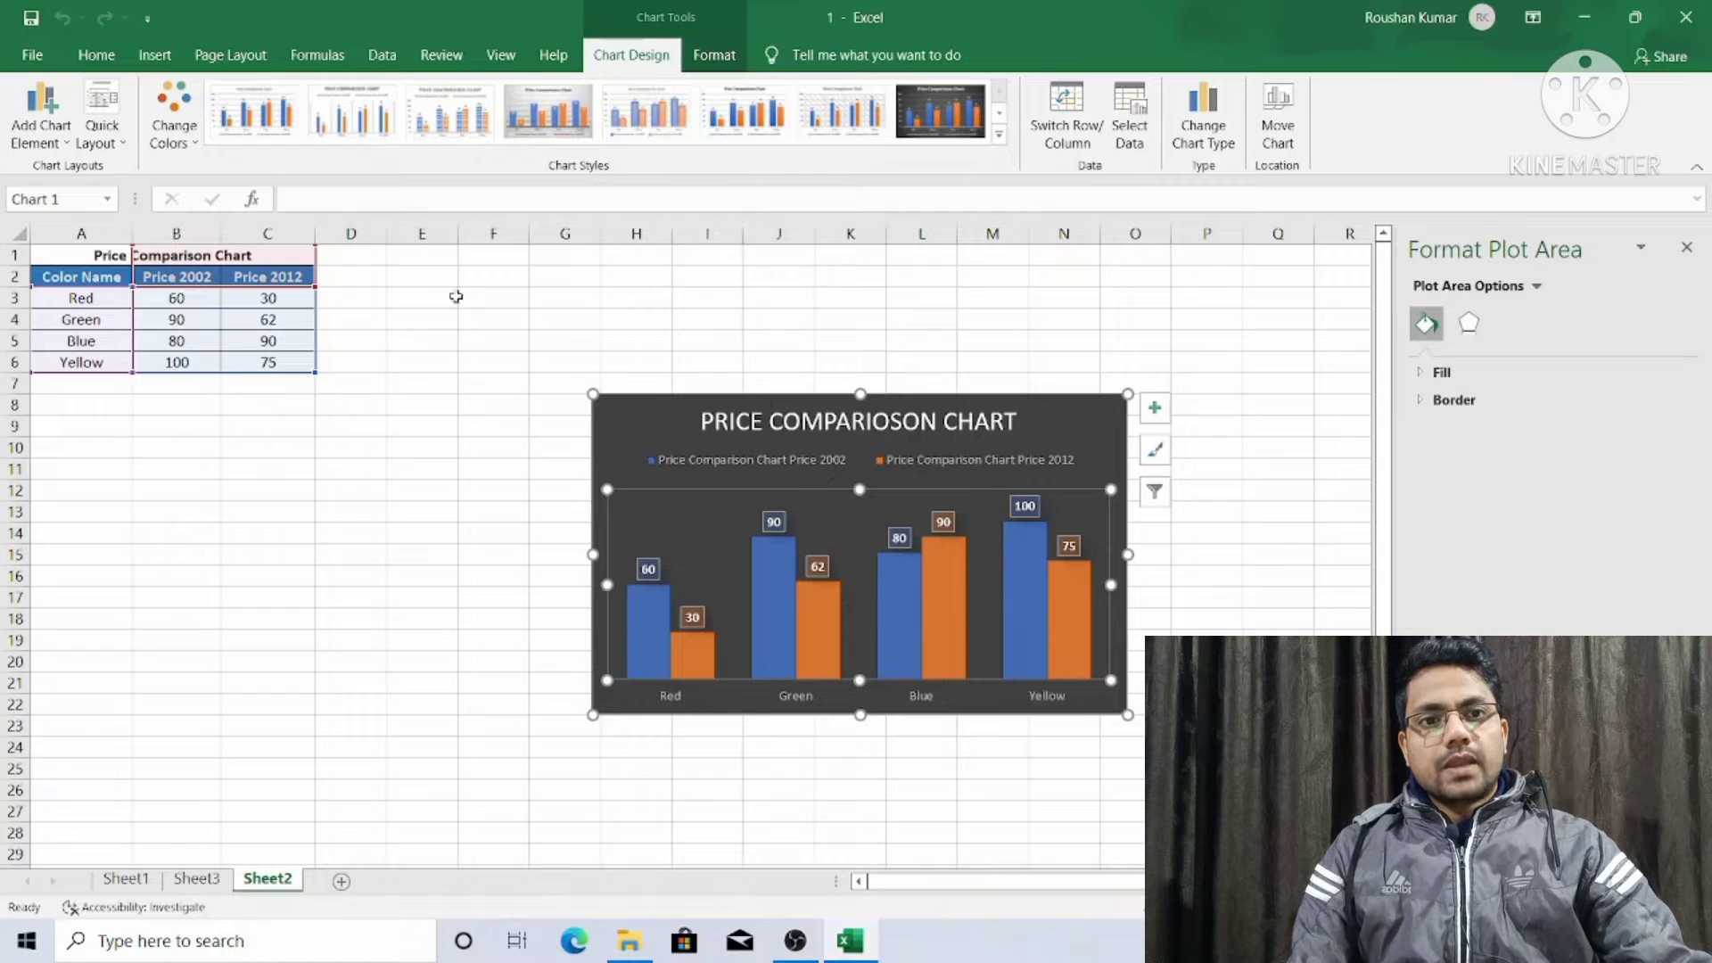
pyautogui.click(265, 110)
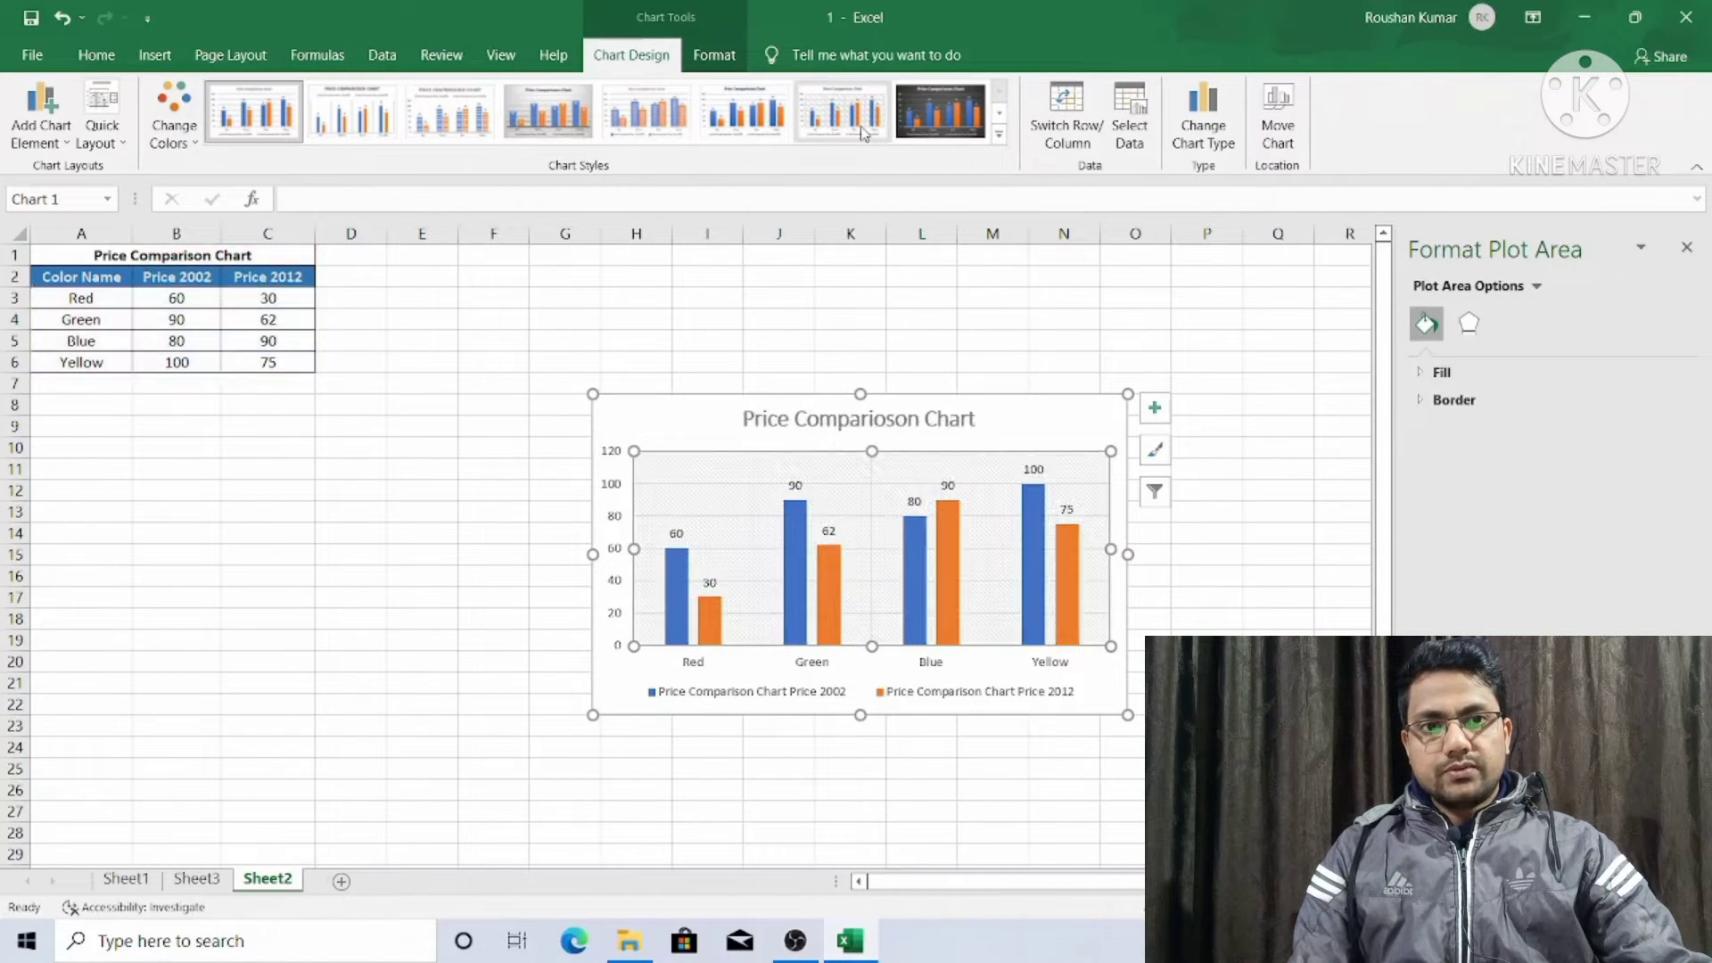
pyautogui.click(1205, 130)
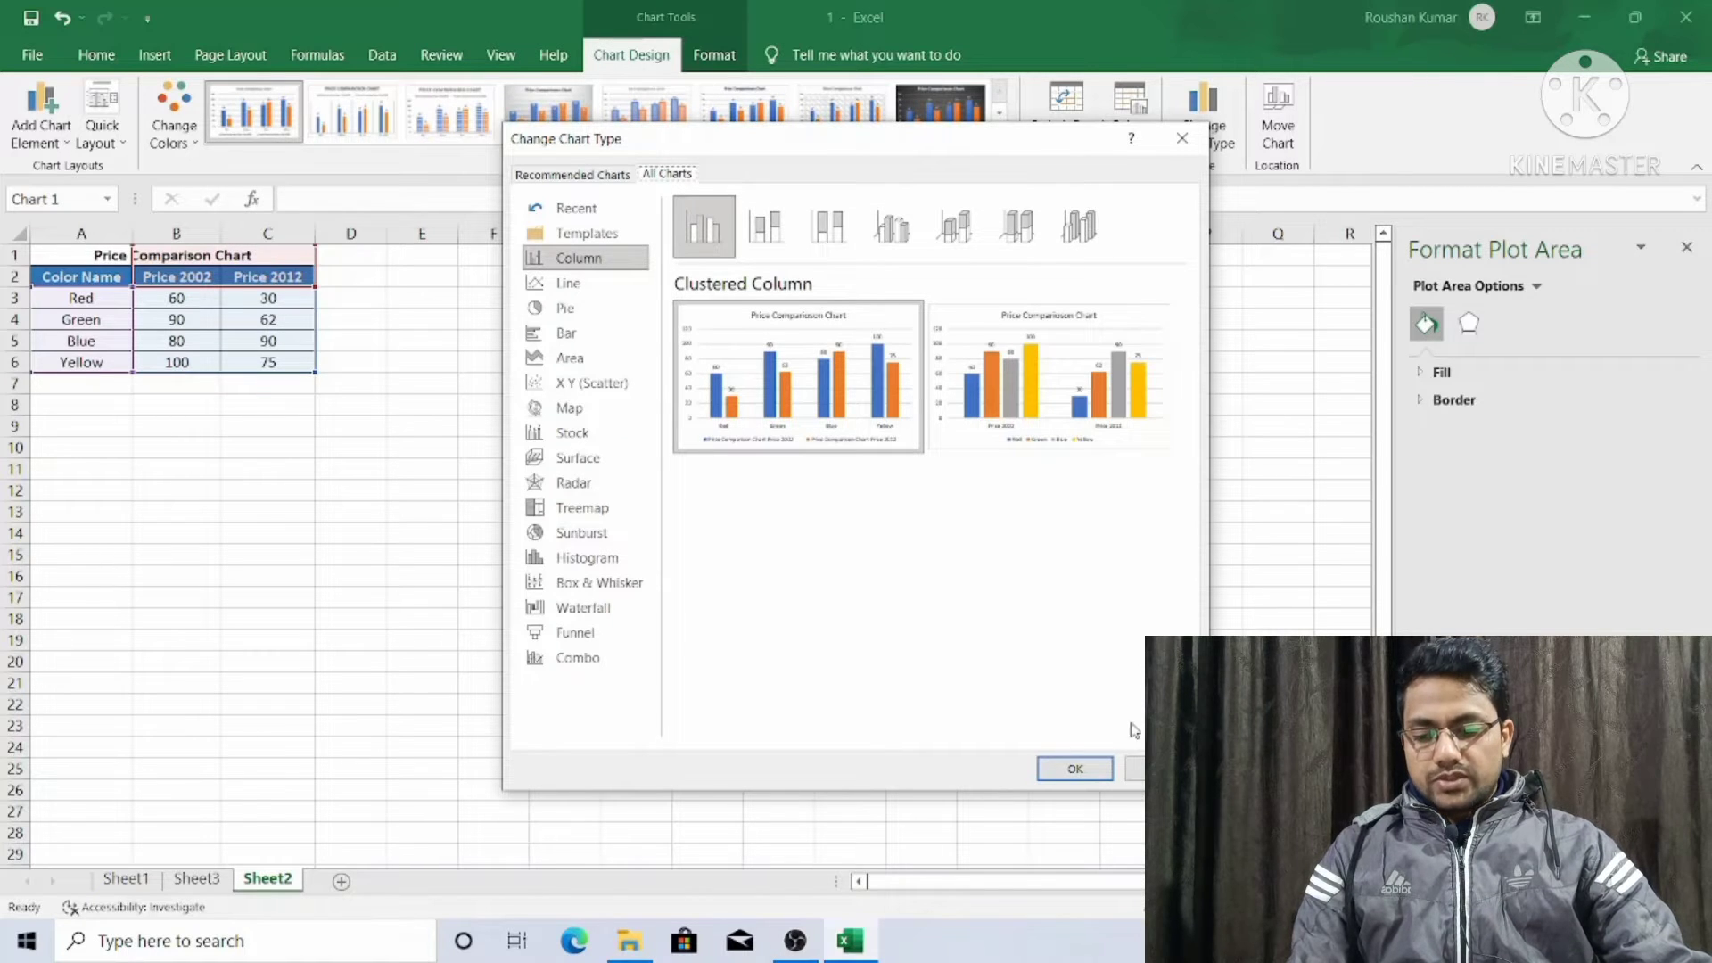
pyautogui.click(1135, 769)
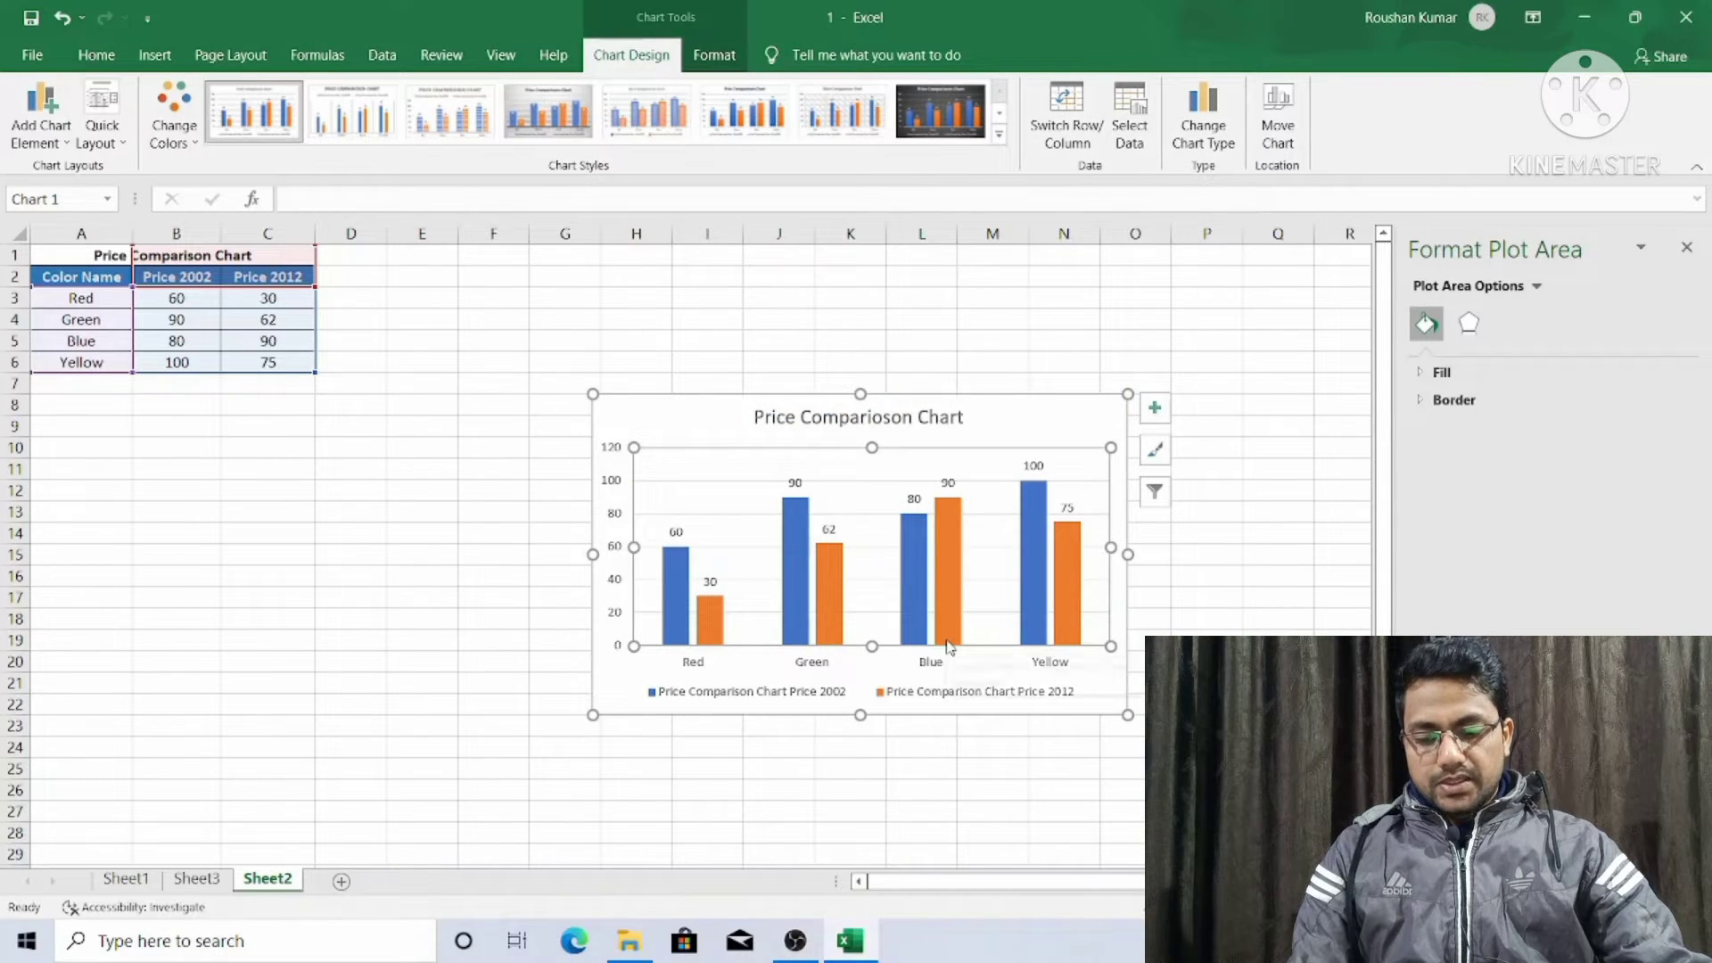
pyautogui.moveTo(948, 646)
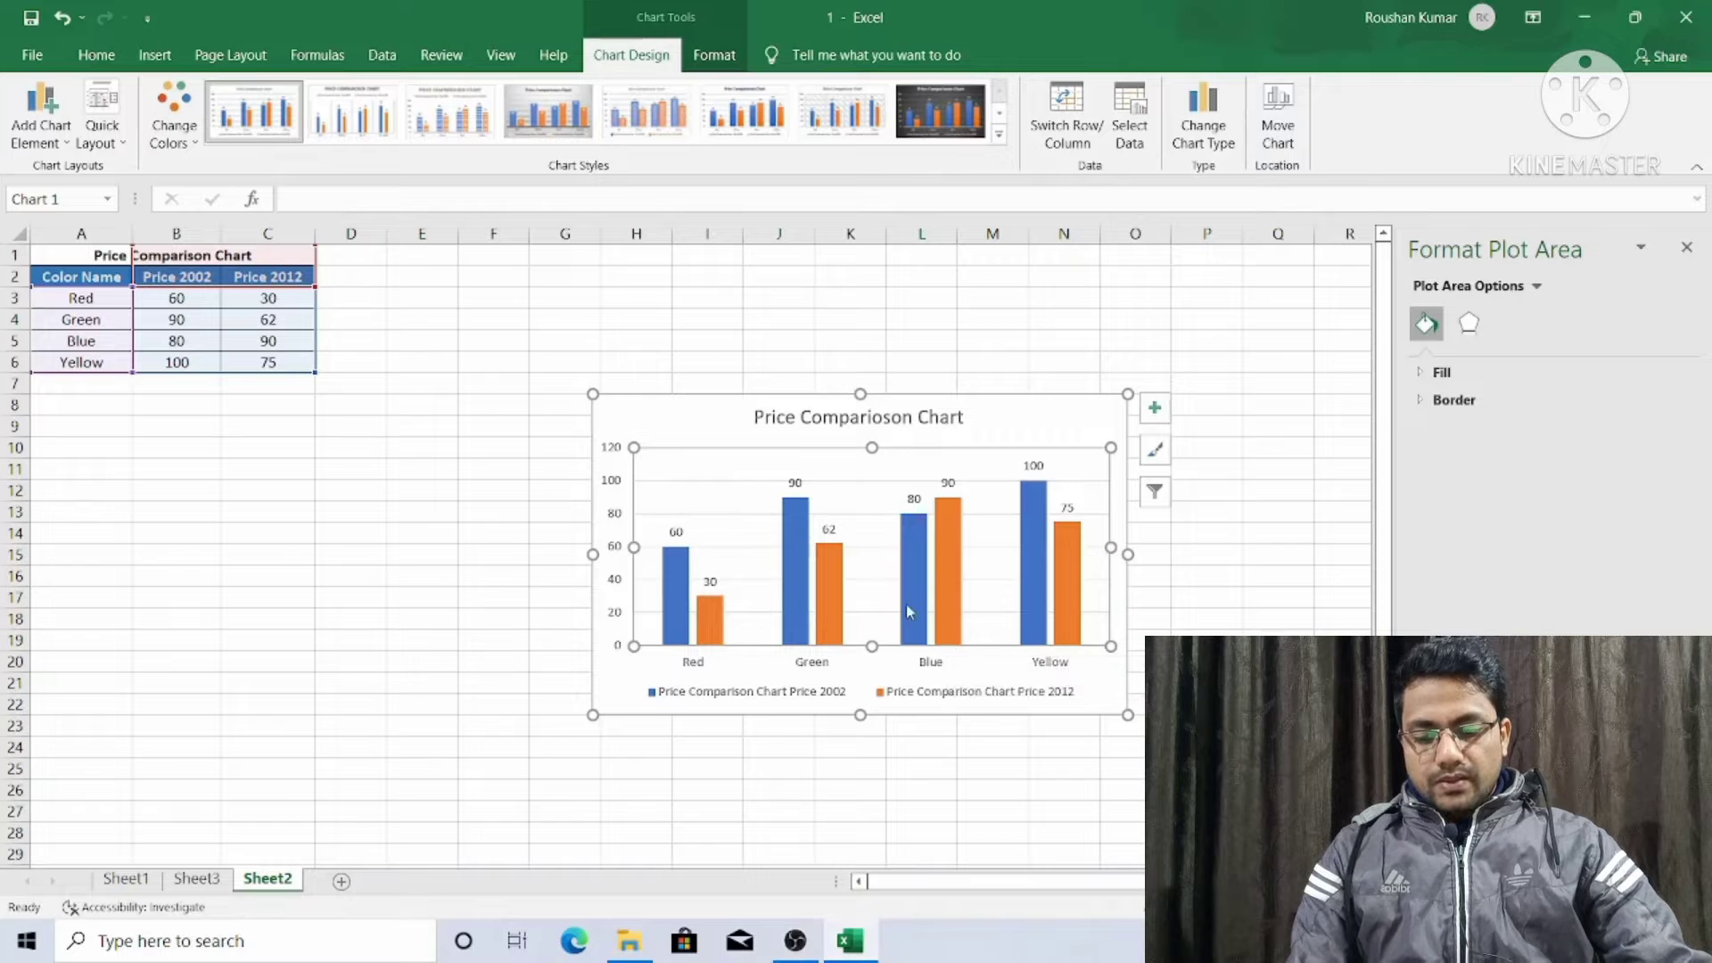
pyautogui.moveTo(907, 579)
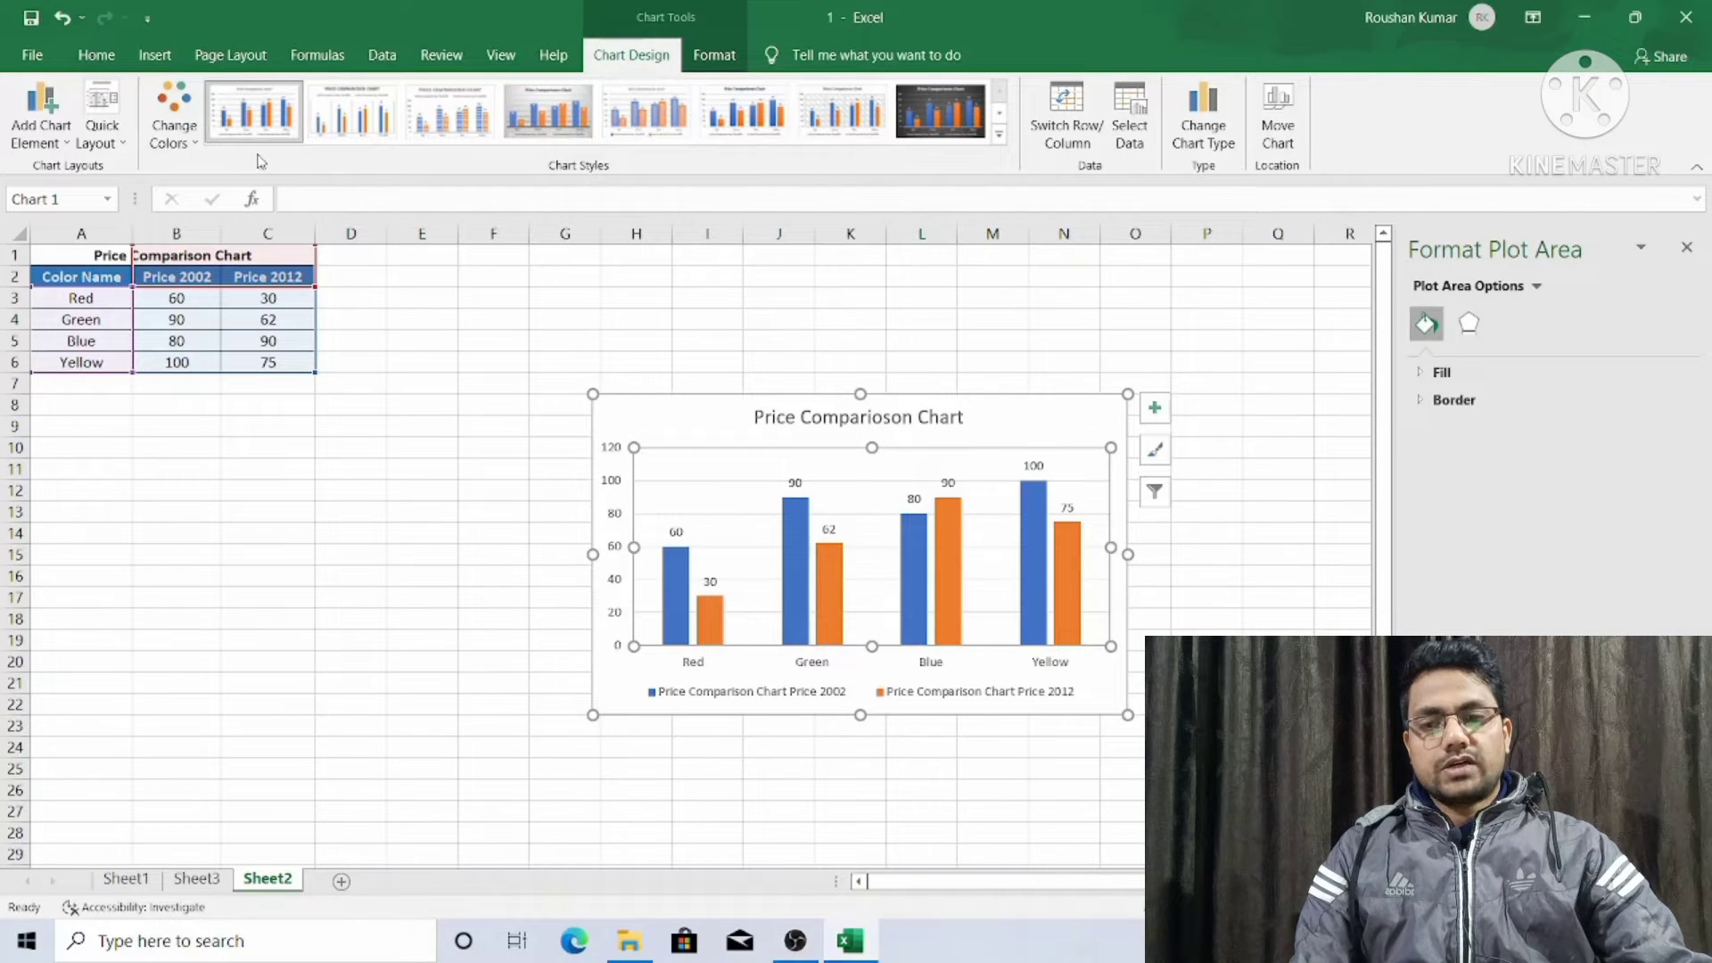
# Step: Try quick layouts 1, 2 and 3 one after another on the price comparison chart
pyautogui.click(120, 147)
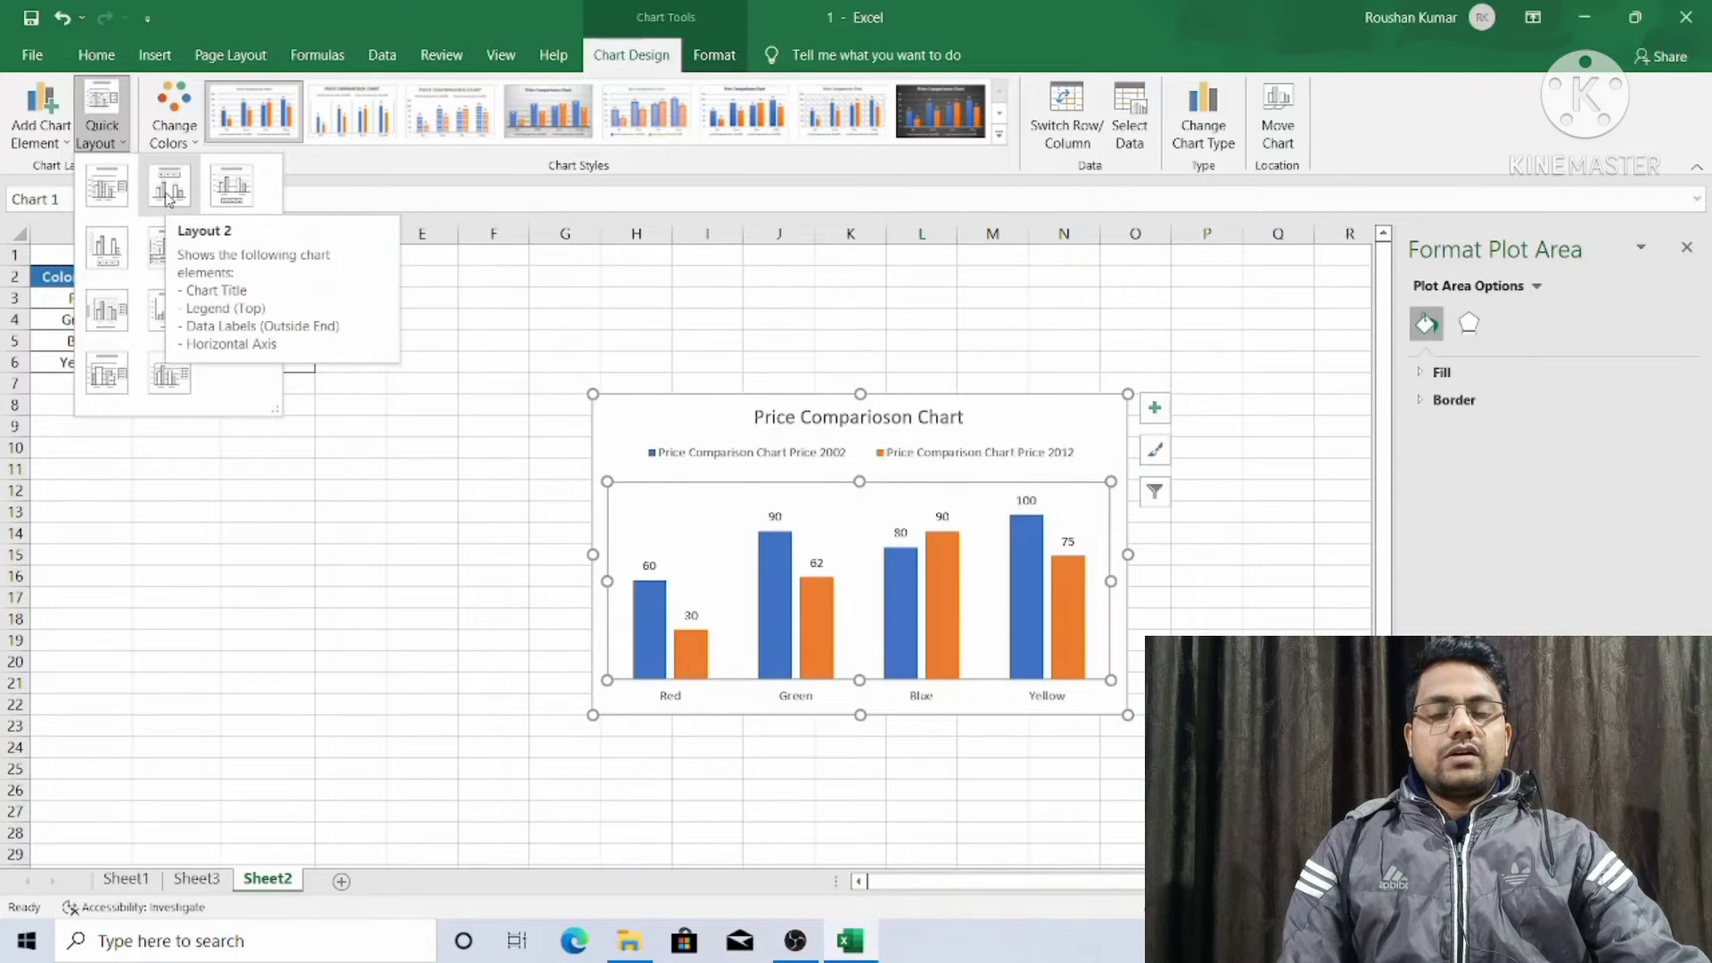
pyautogui.click(101, 197)
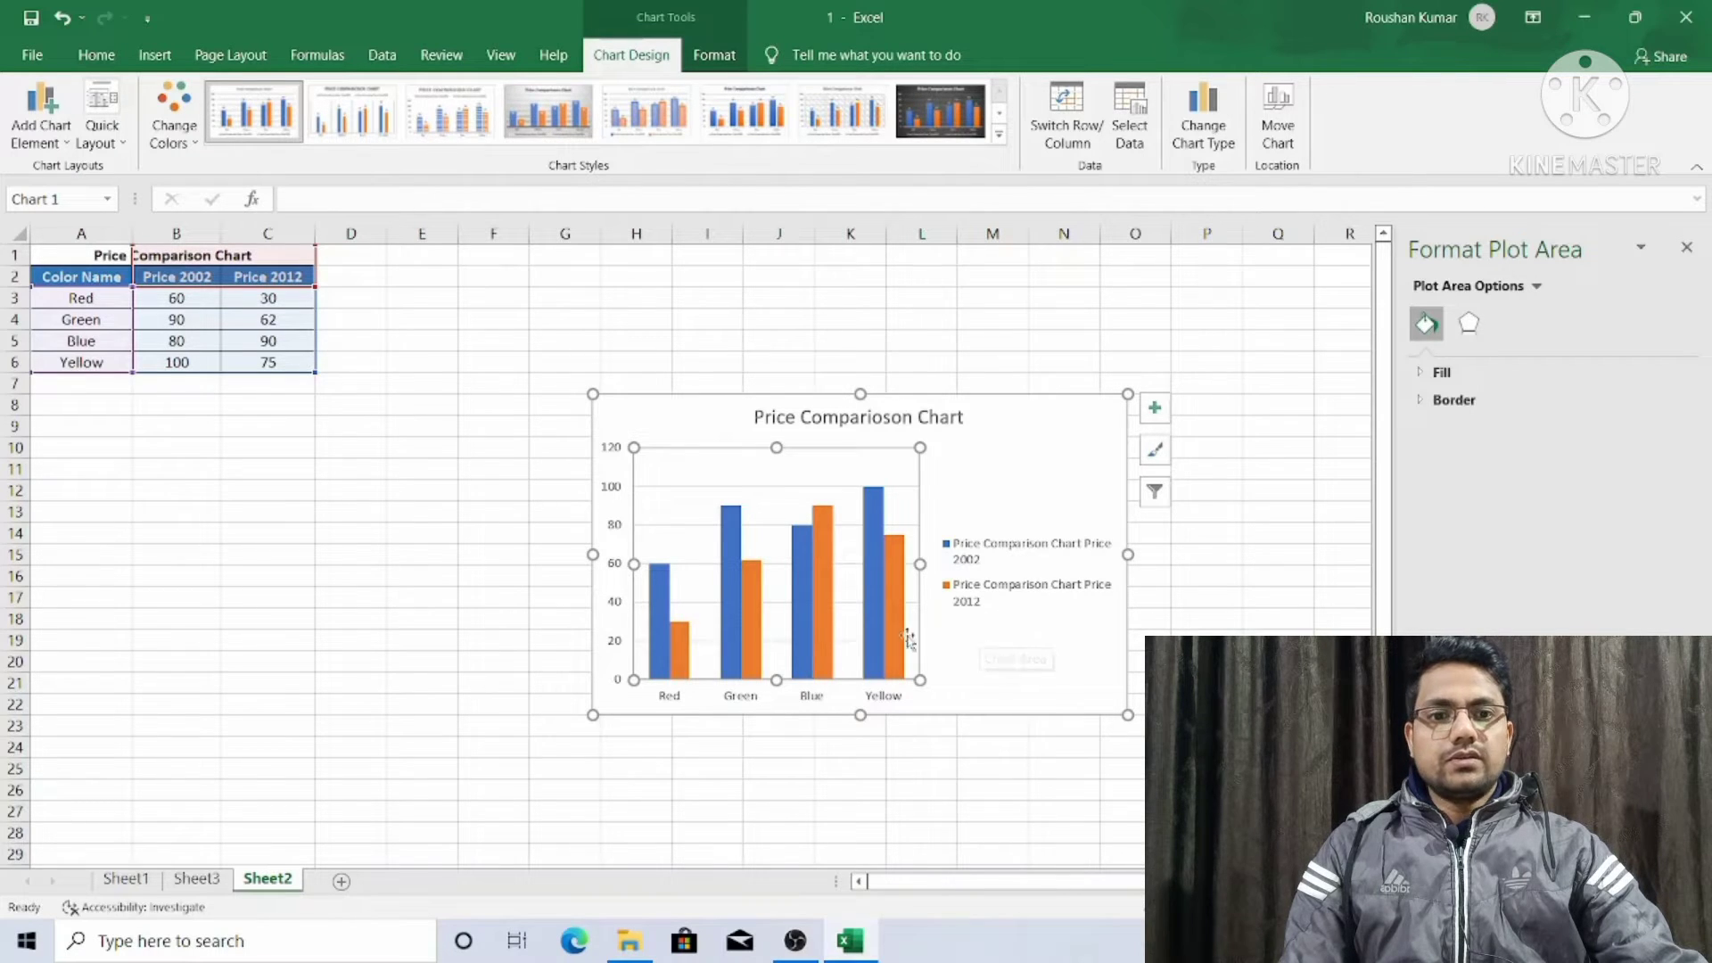
pyautogui.click(110, 138)
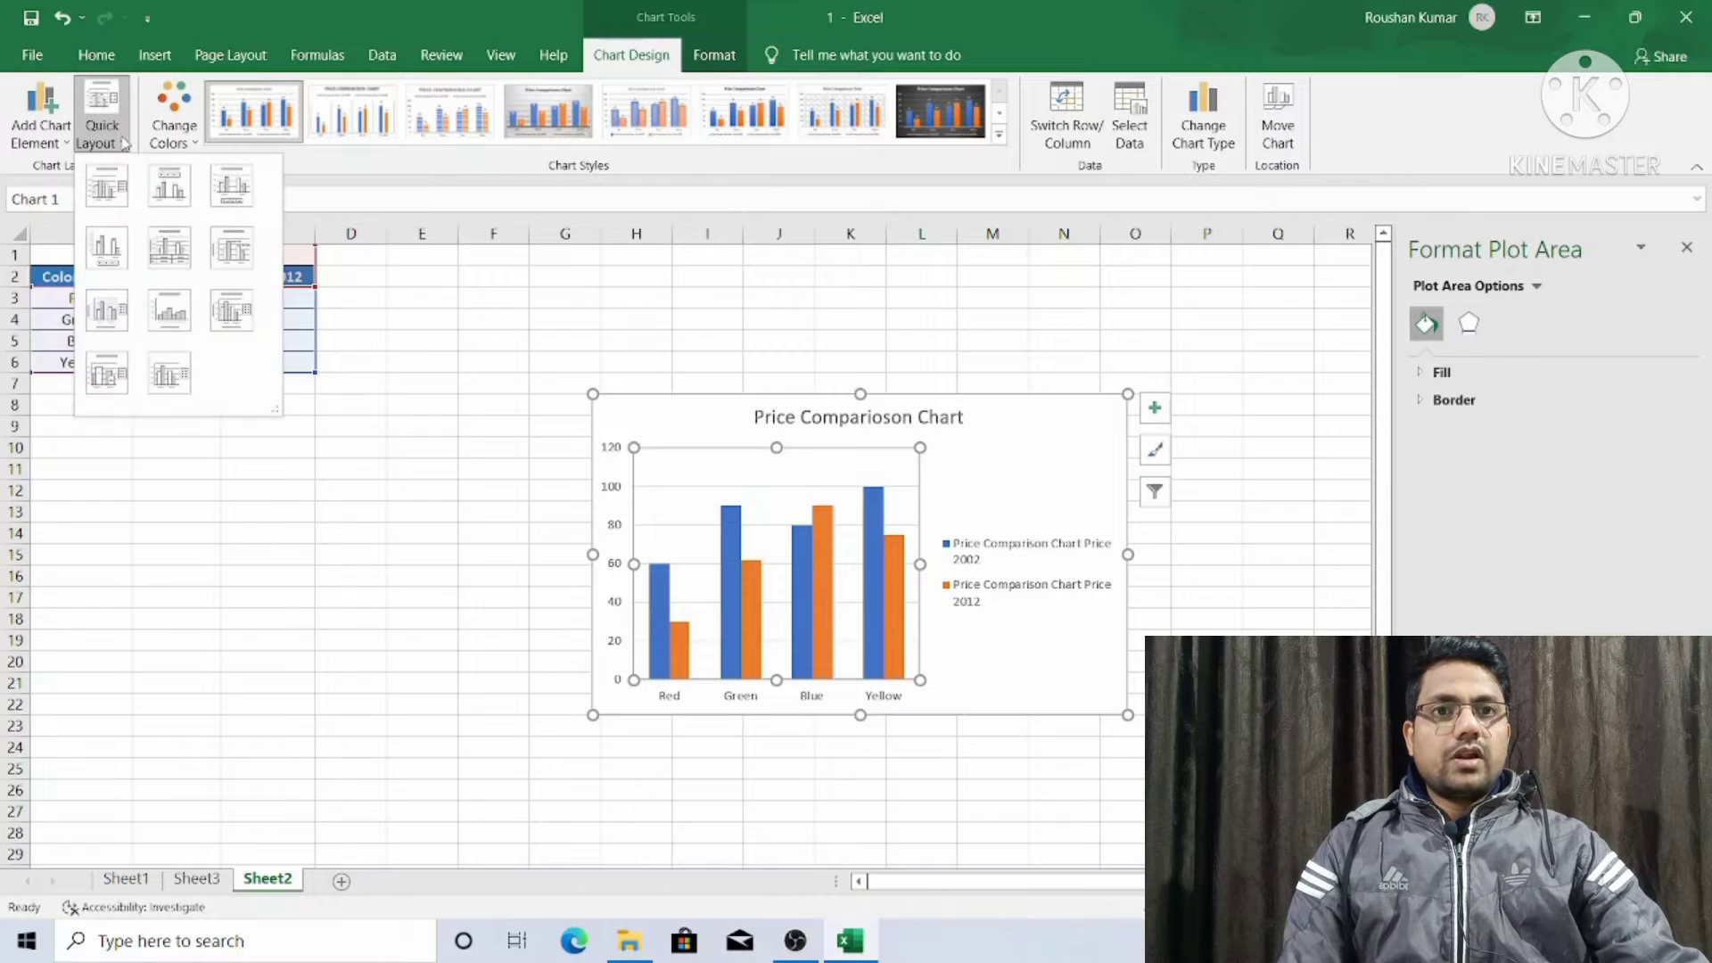
pyautogui.click(171, 185)
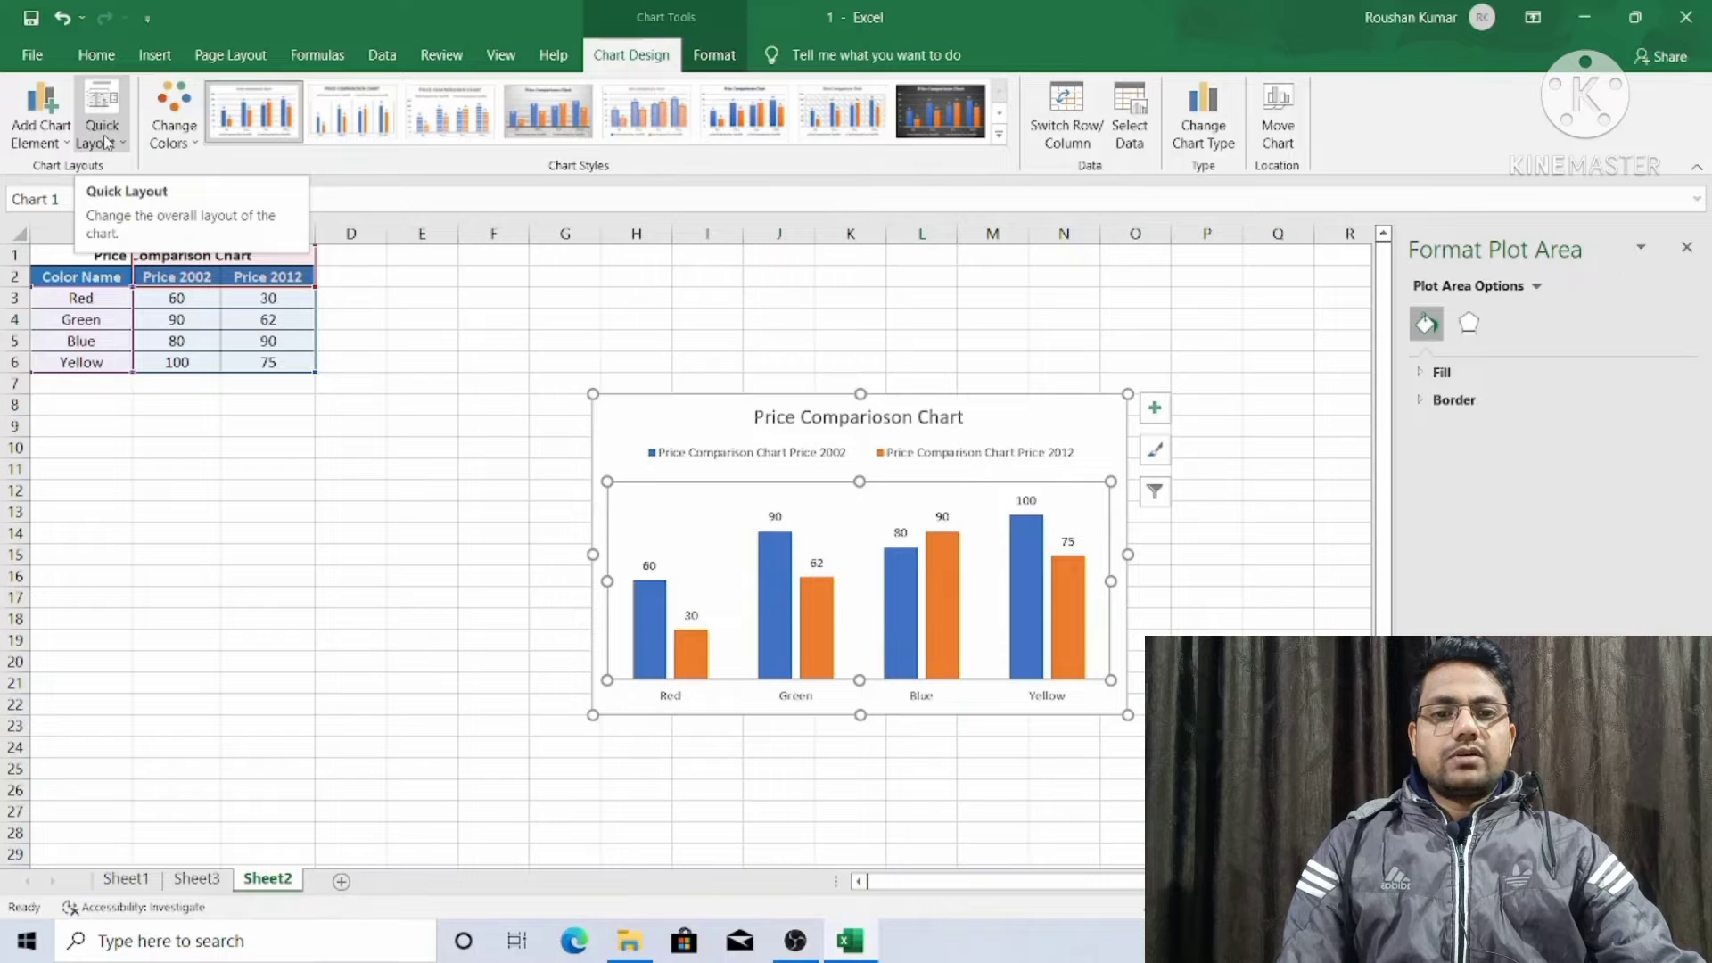
pyautogui.click(105, 140)
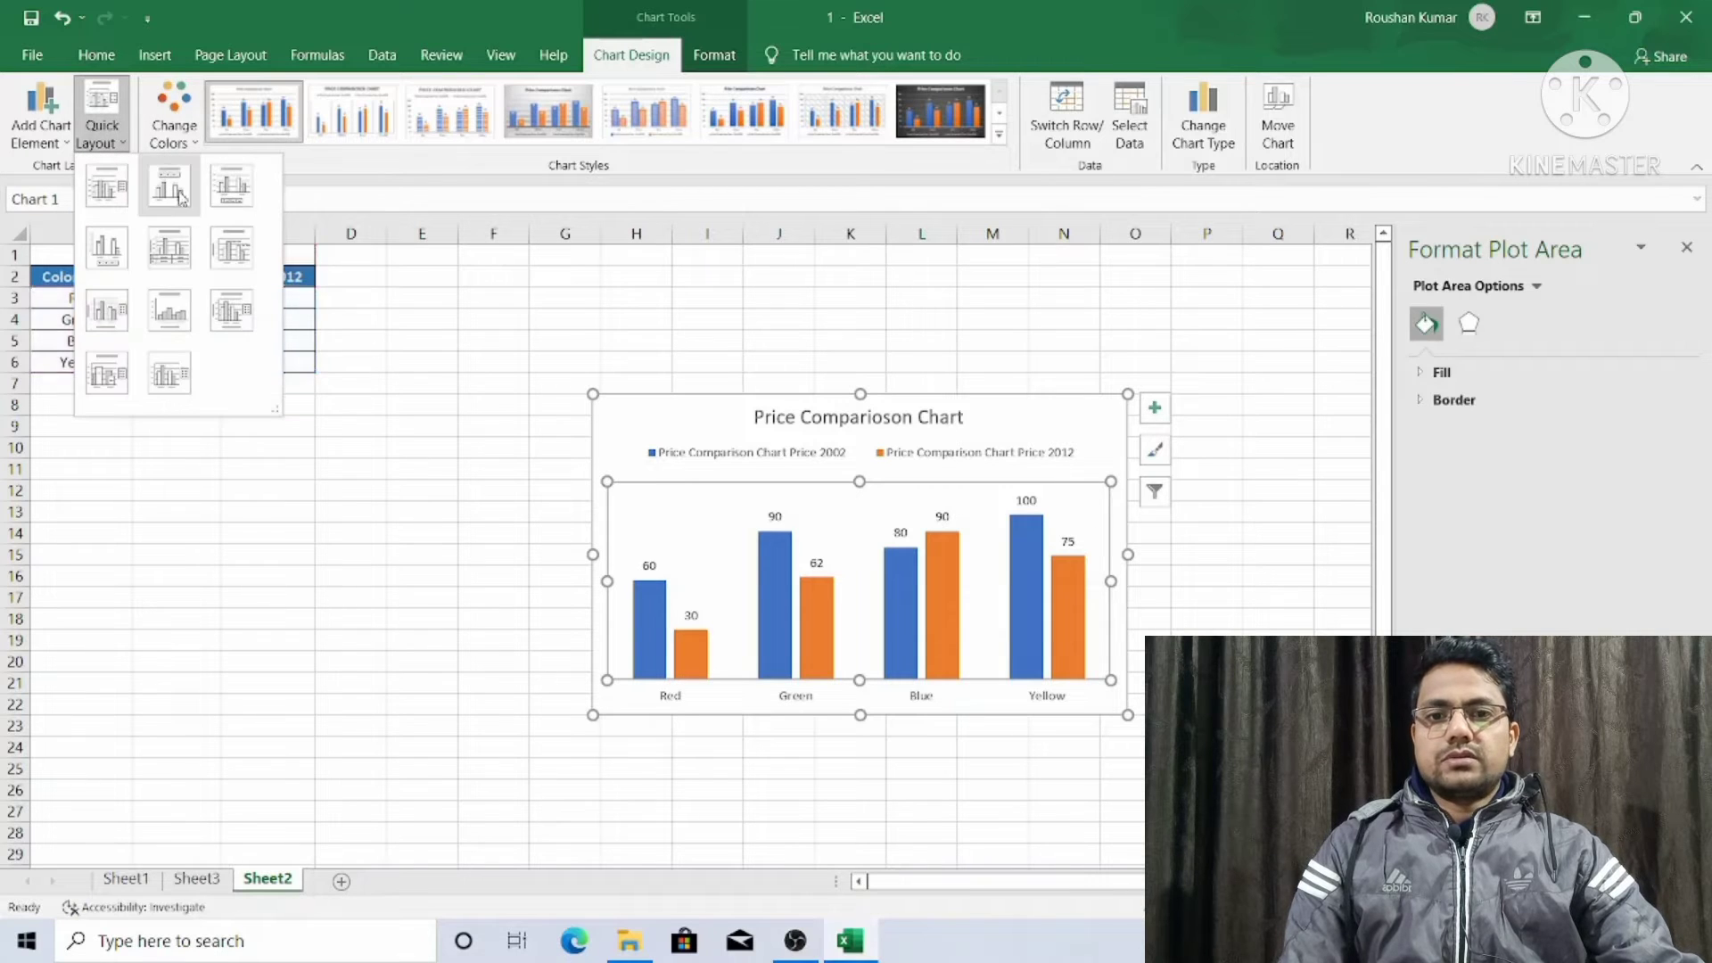
pyautogui.click(231, 184)
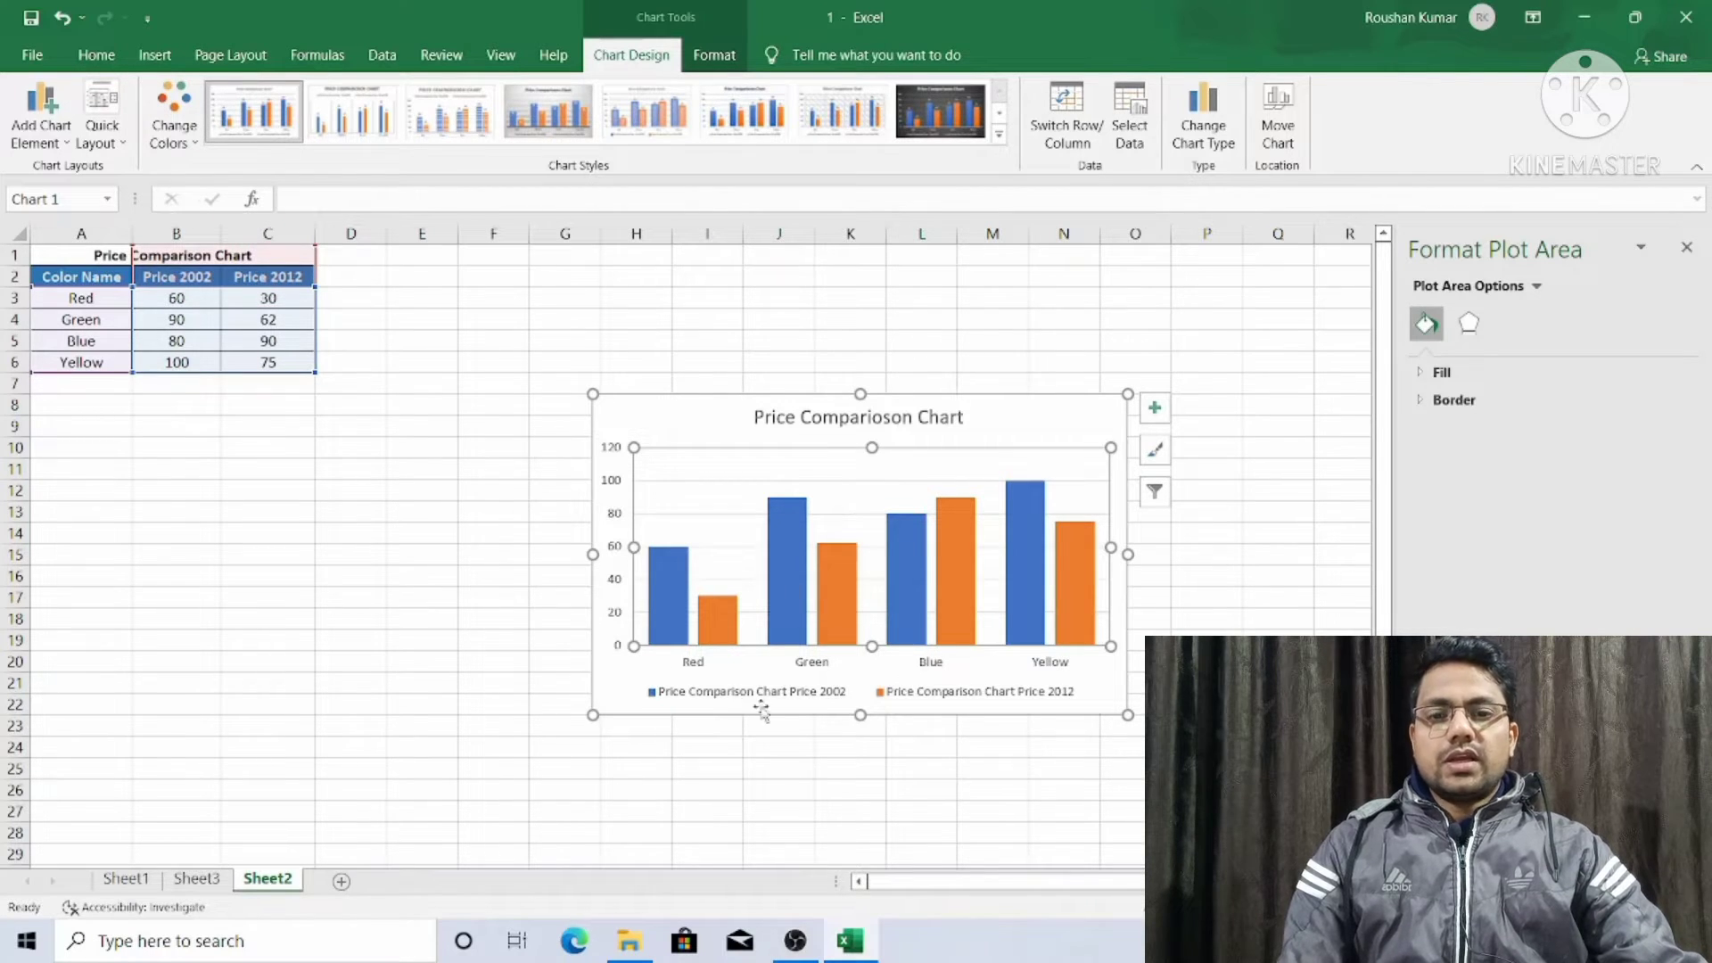
# Step: Apply quick layout 5, with a vertical axis title and a data table, to the price comparison chart
pyautogui.click(125, 145)
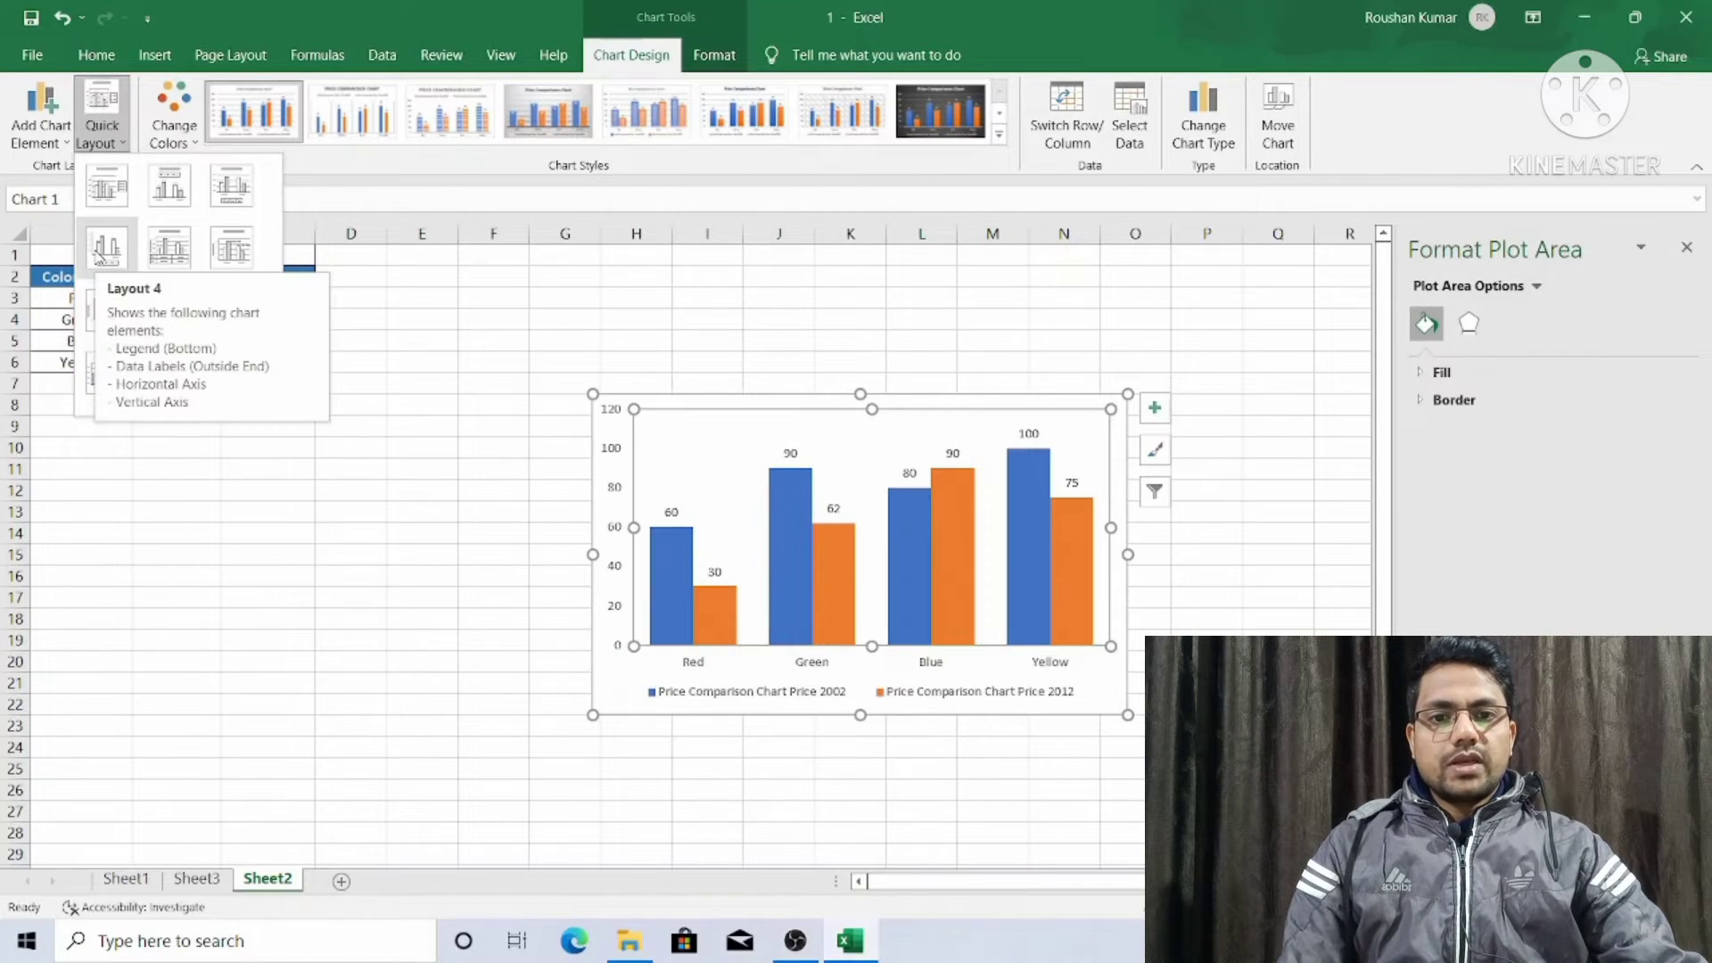
pyautogui.click(169, 262)
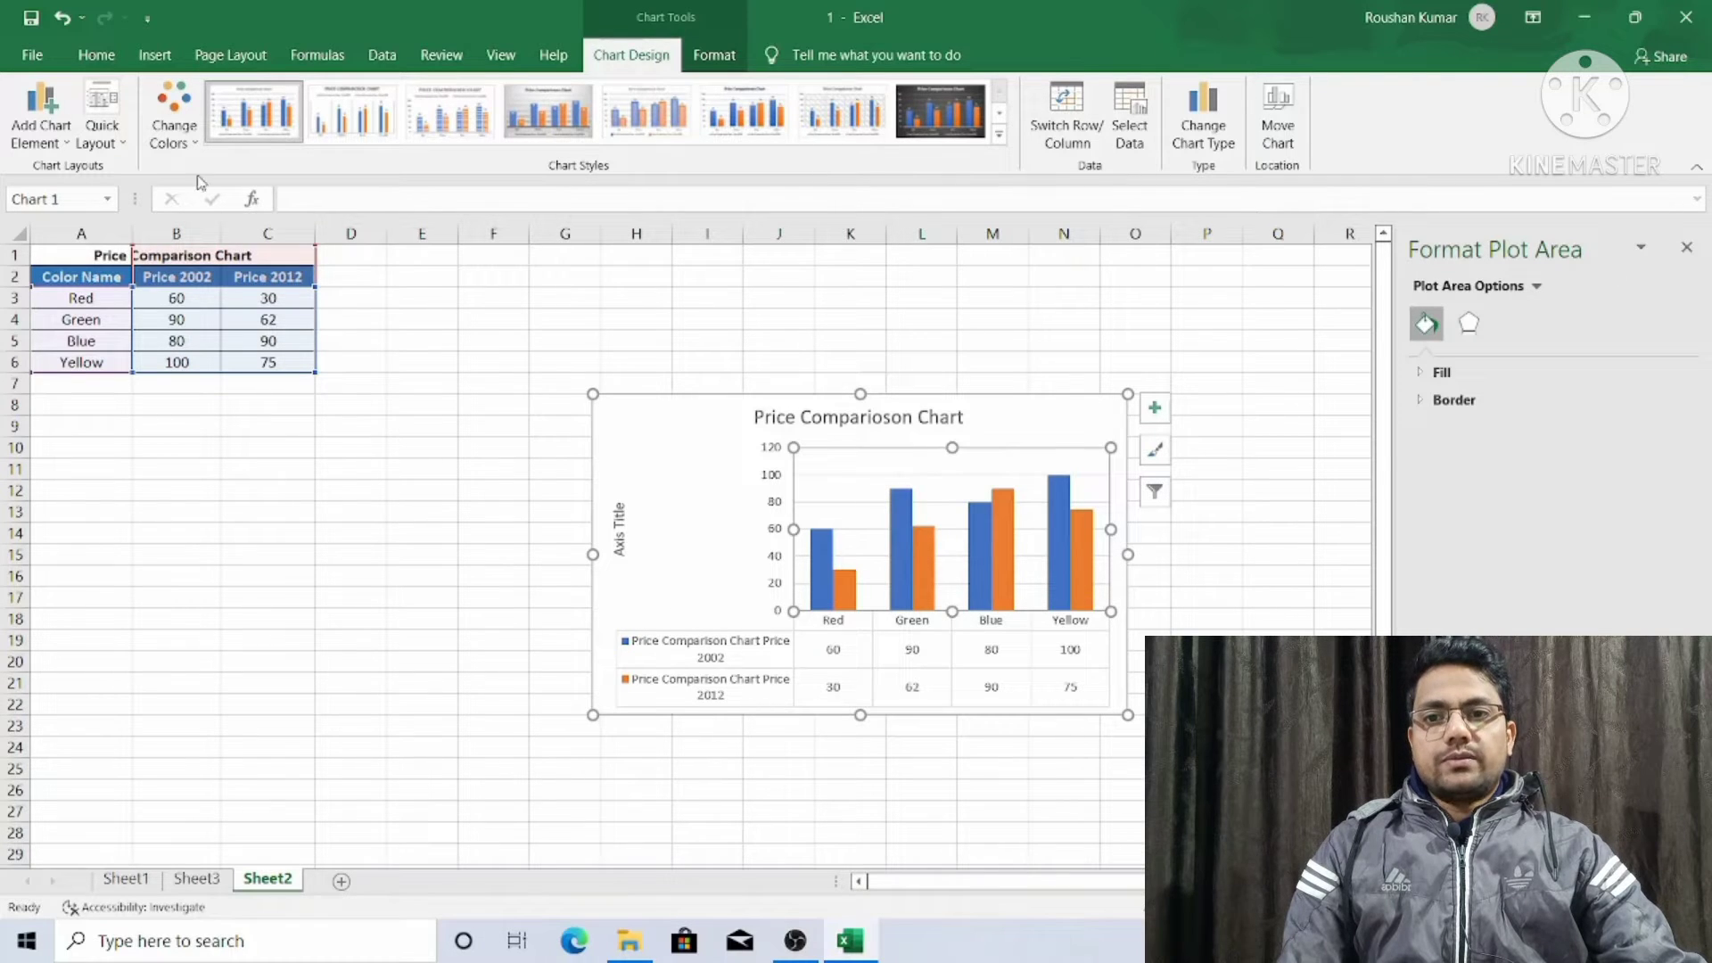
pyautogui.click(116, 136)
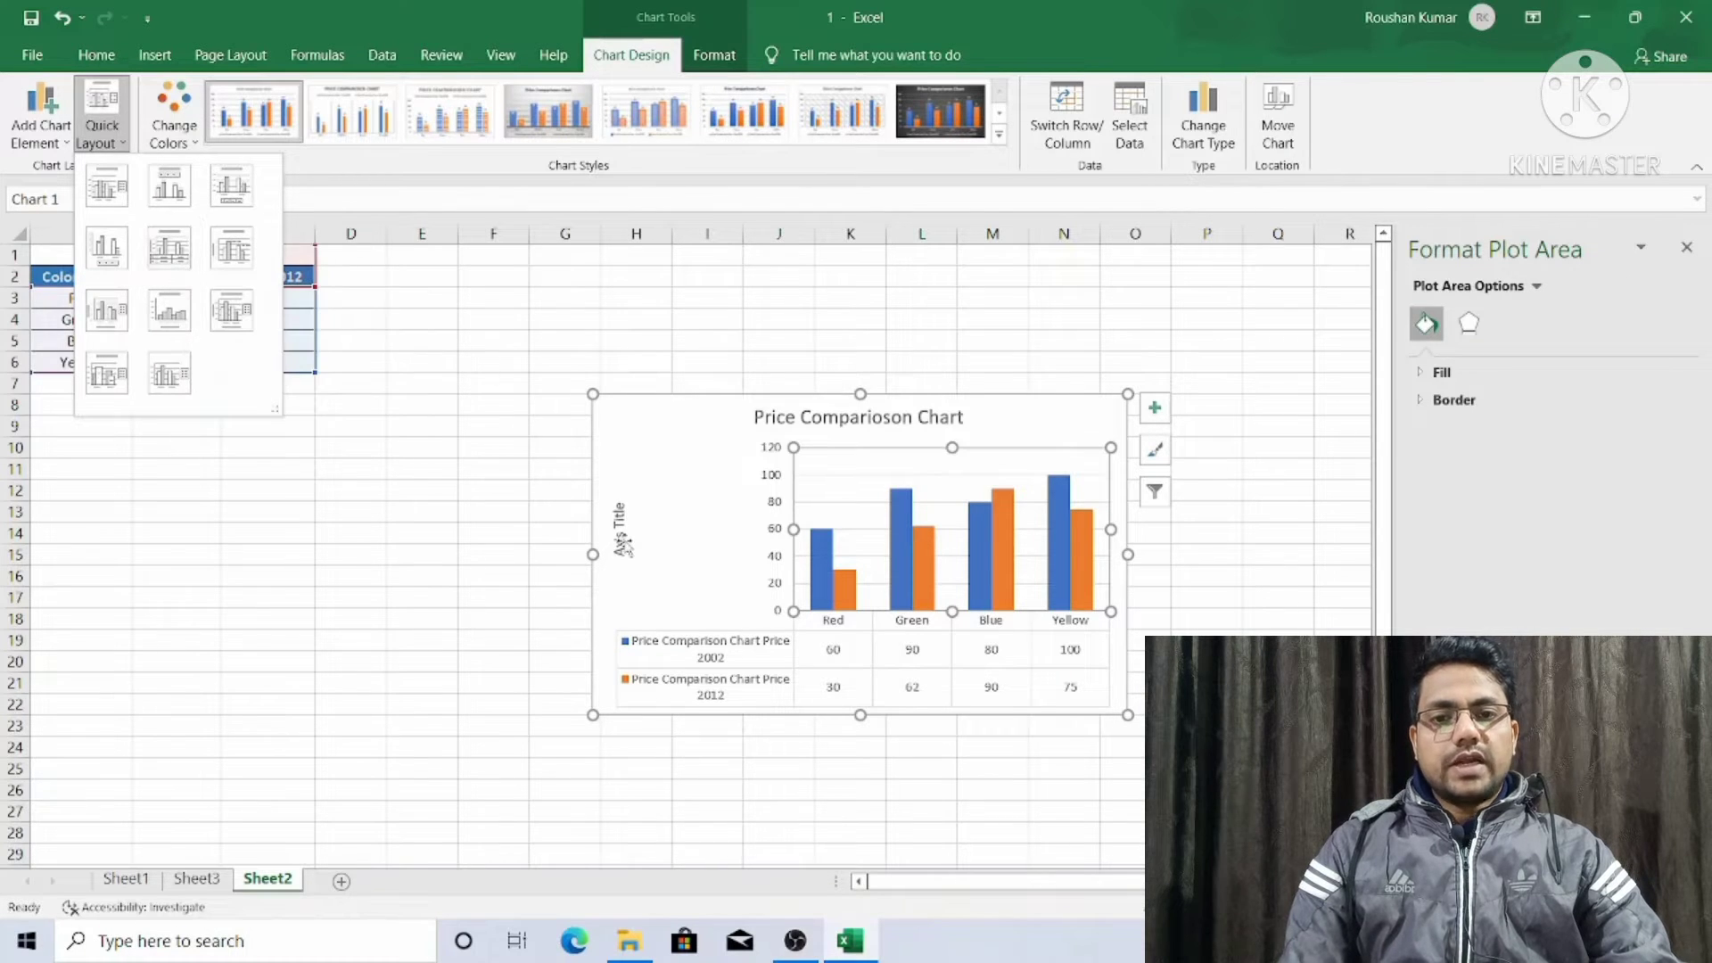
pyautogui.click(626, 545)
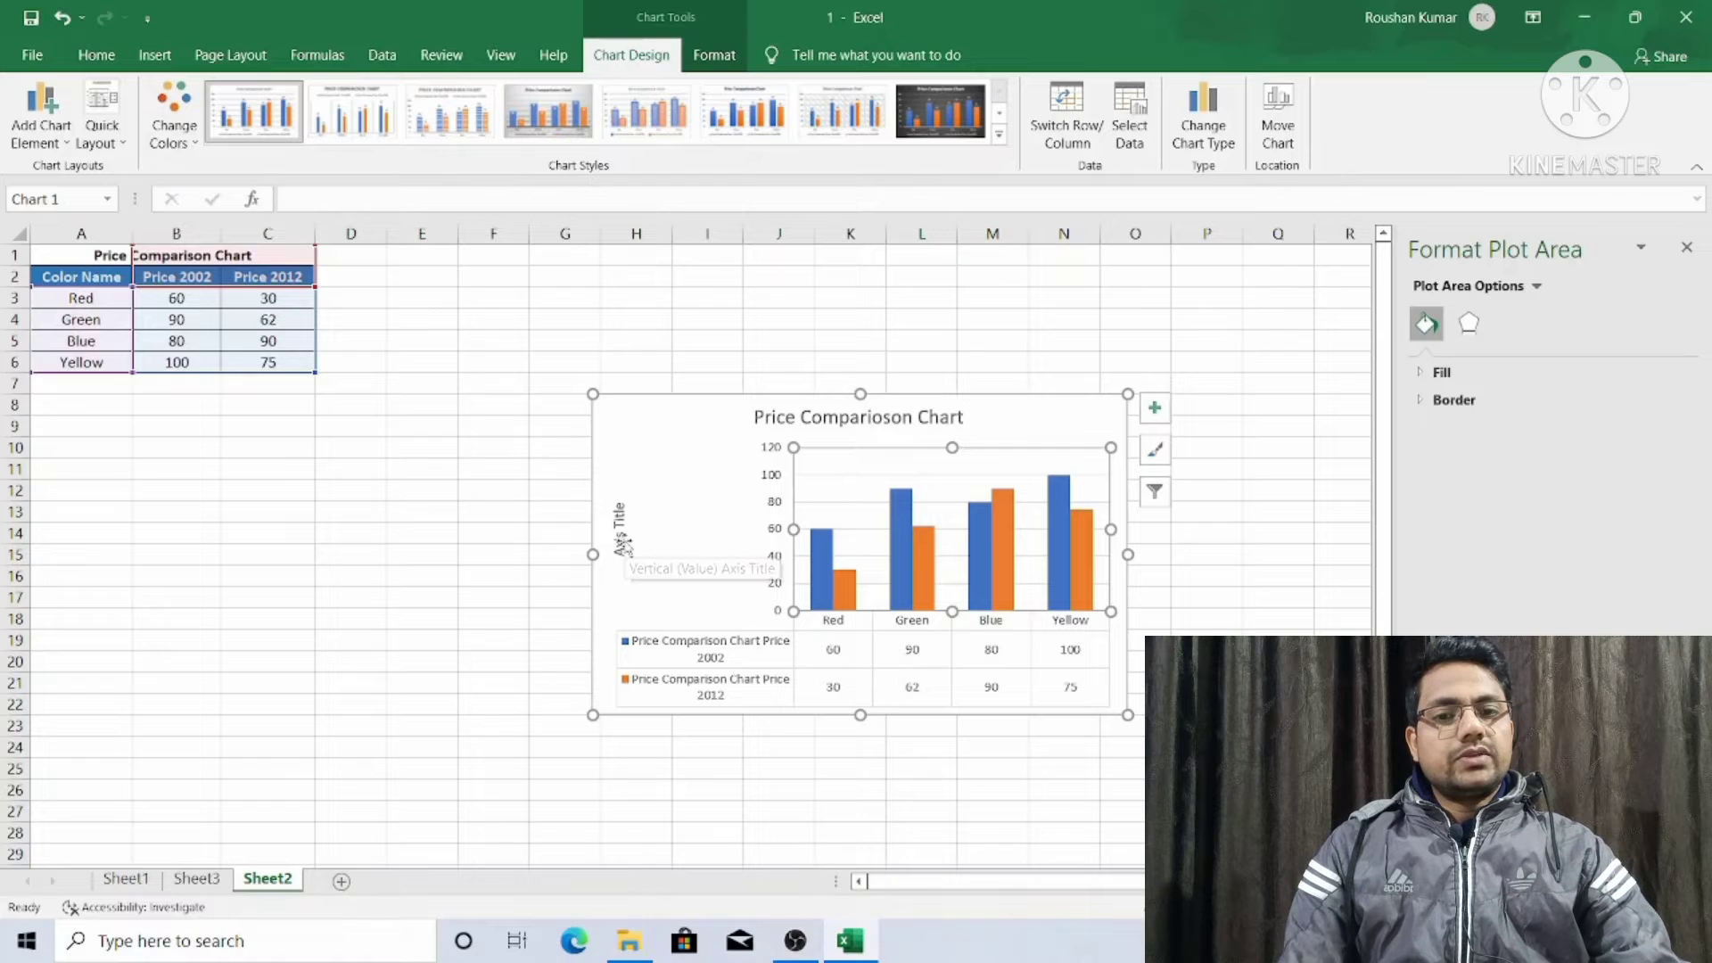
# Step: Change the chart's vertical axis title text to "values"
pyautogui.click(618, 531)
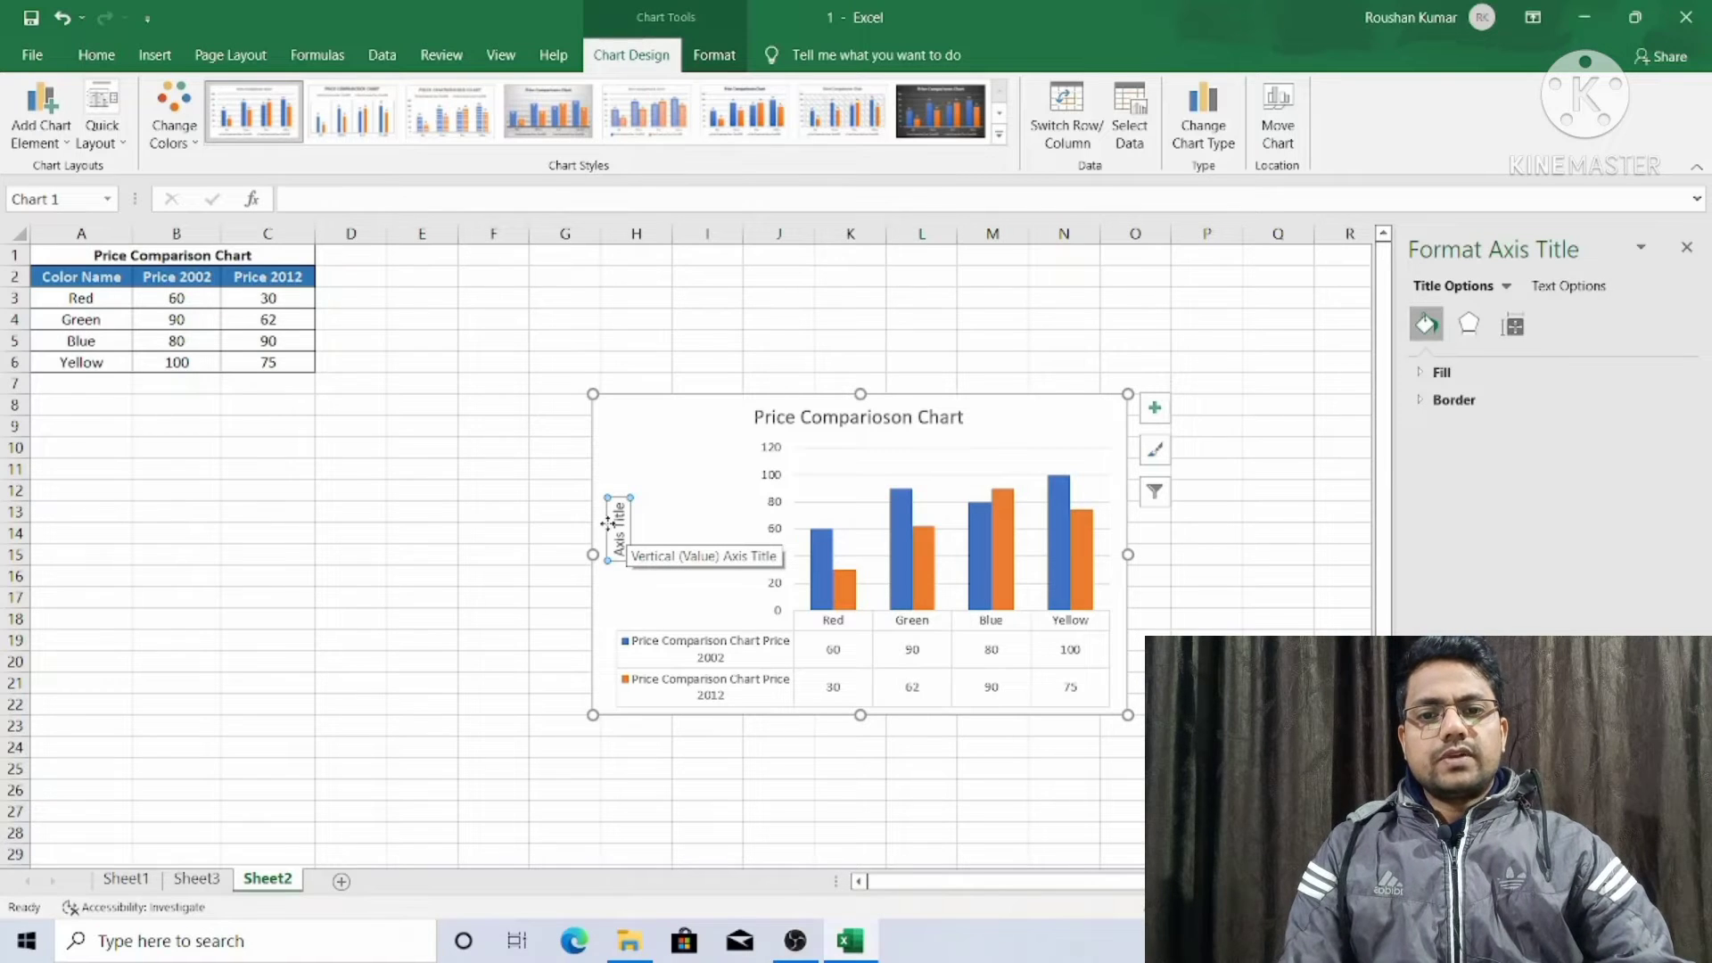
pyautogui.press('Delete')
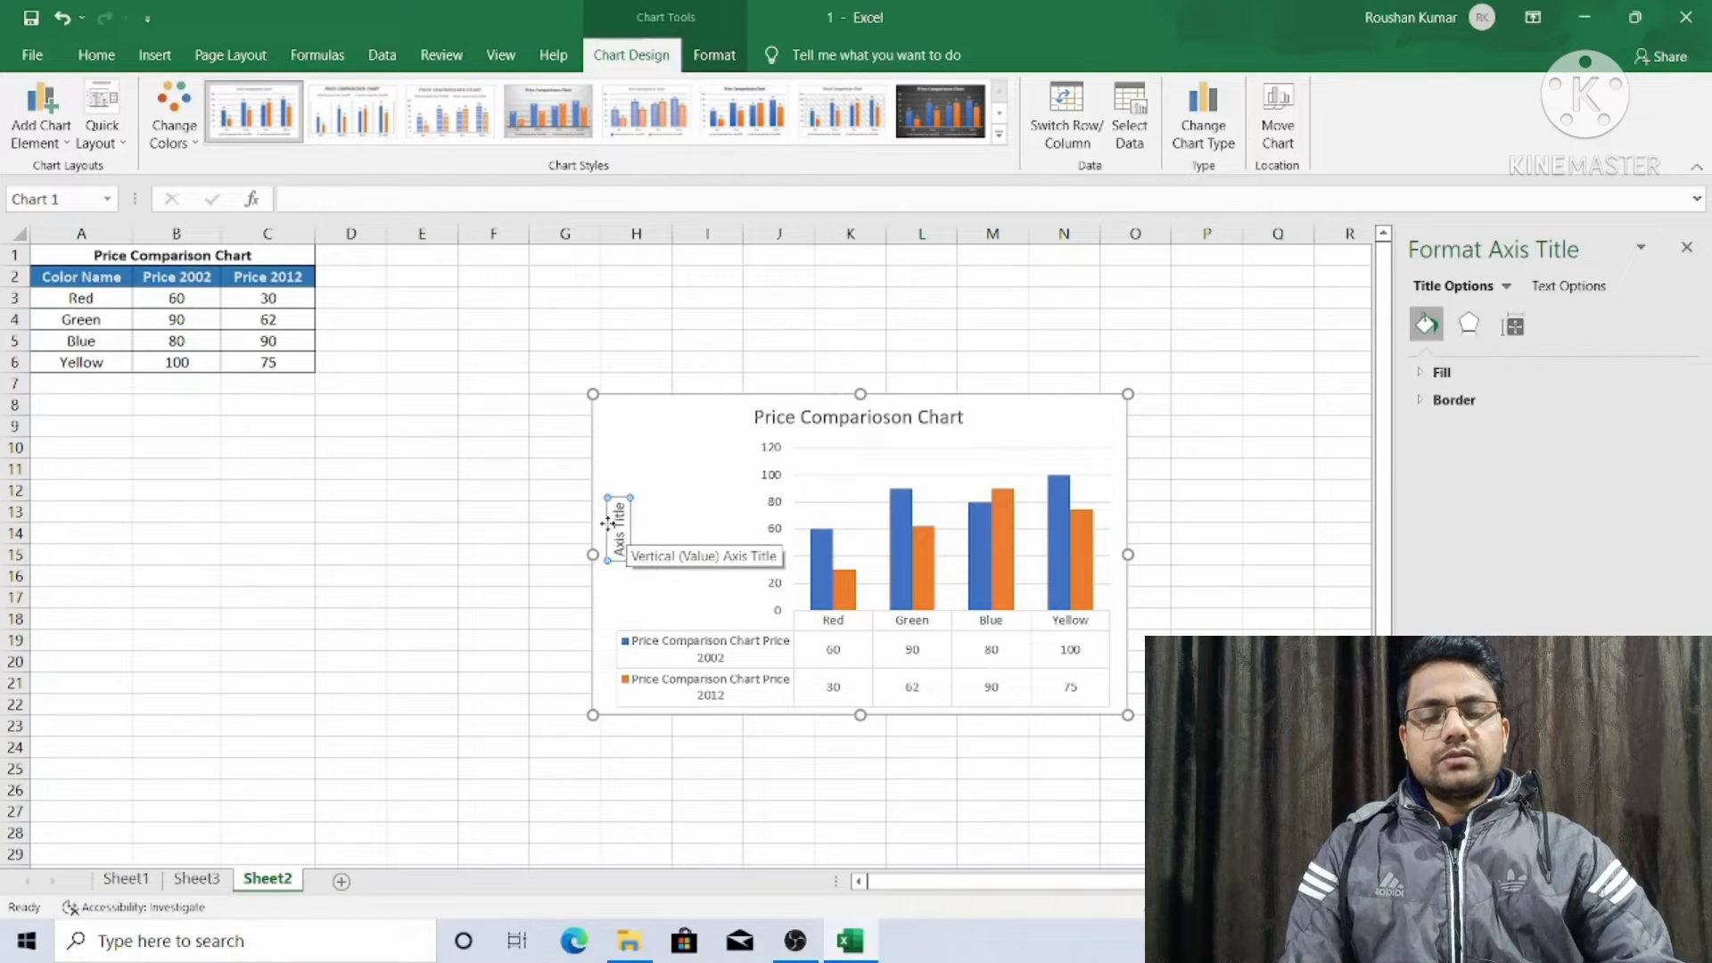
pyautogui.write('Price')
pyautogui.write('e')
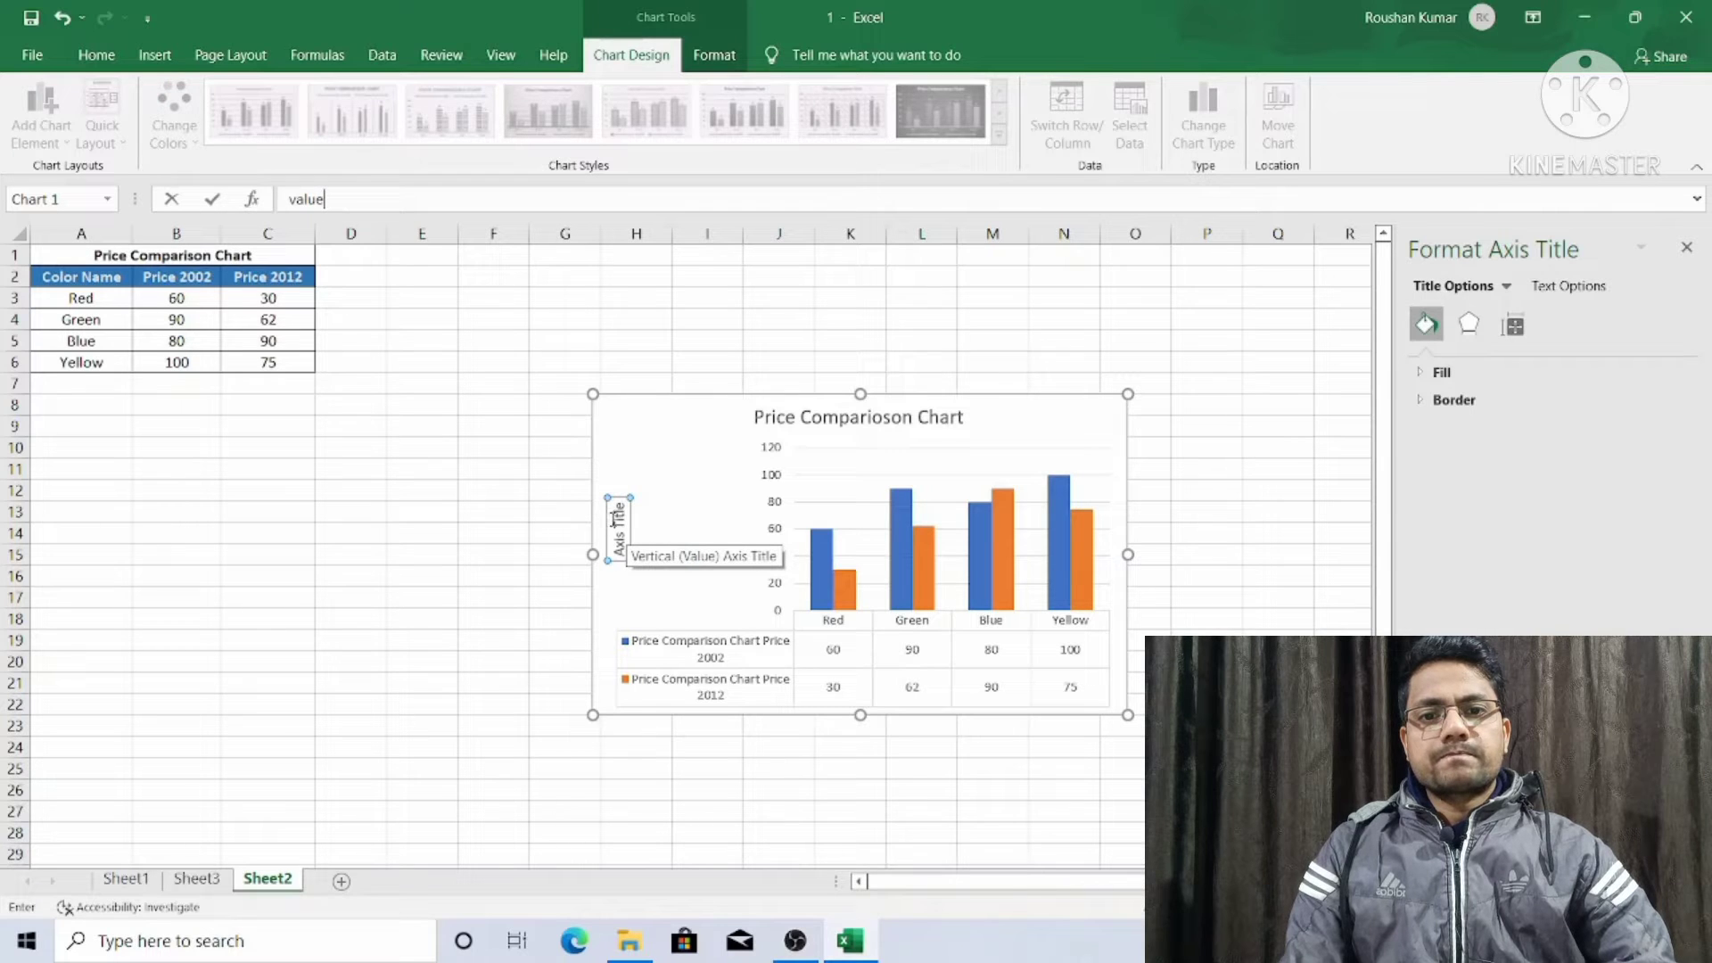
pyautogui.press('Return')
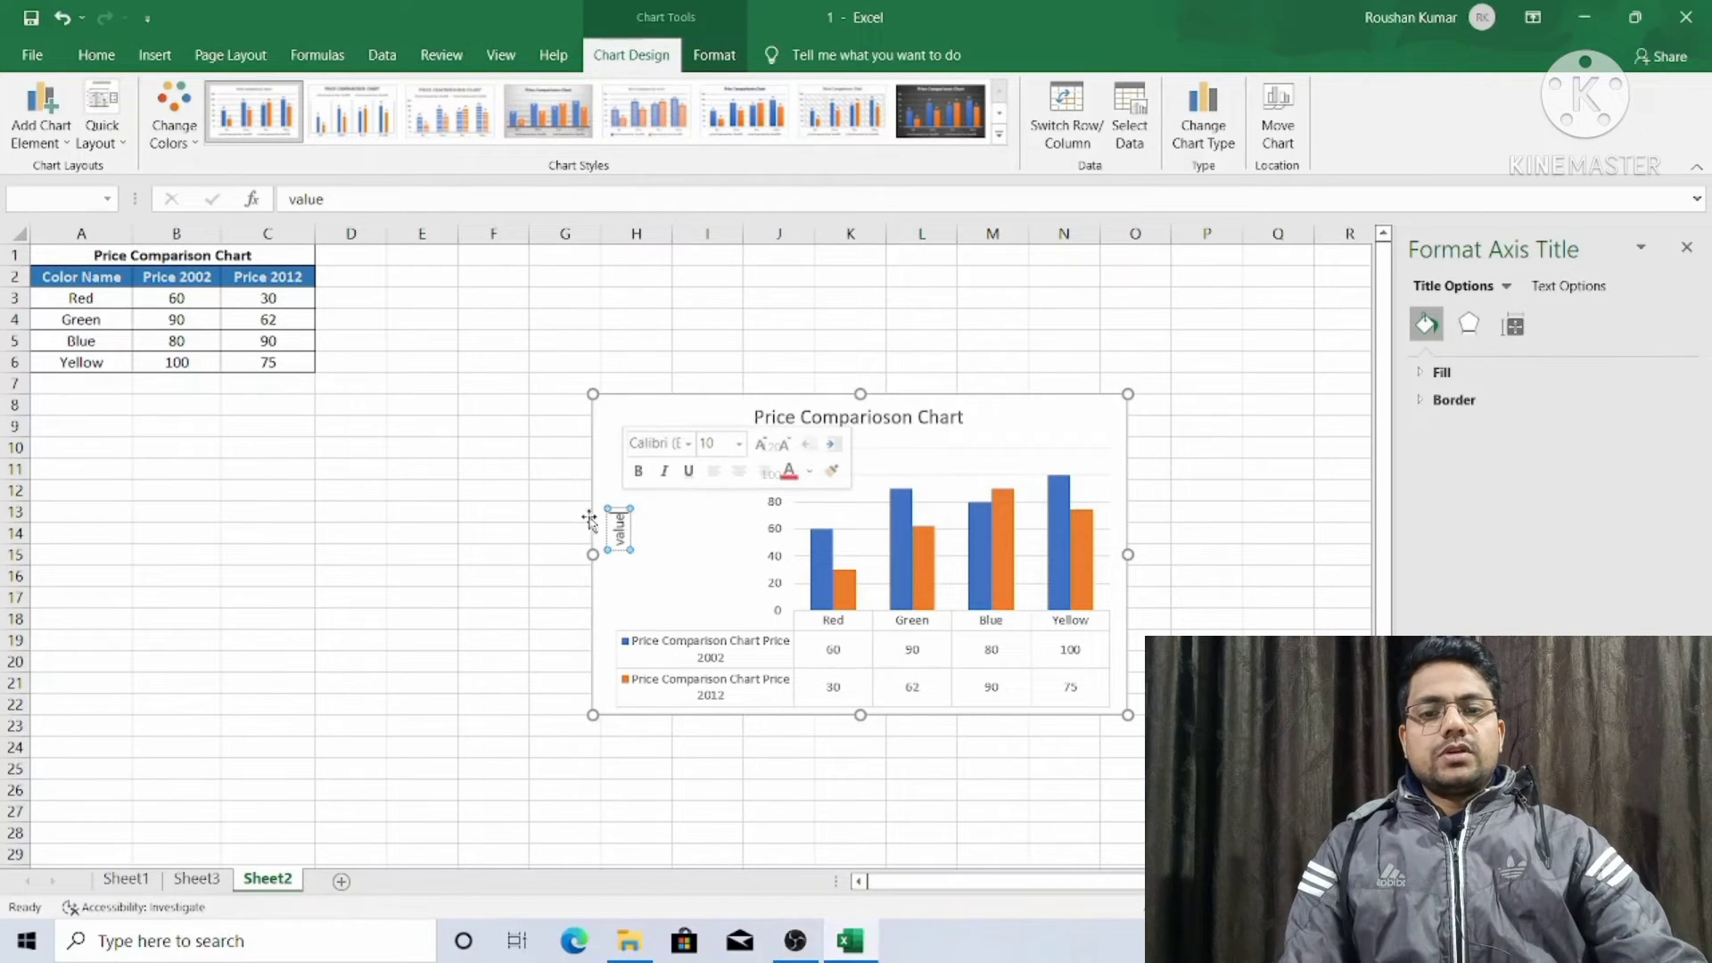
pyautogui.moveTo(818, 576)
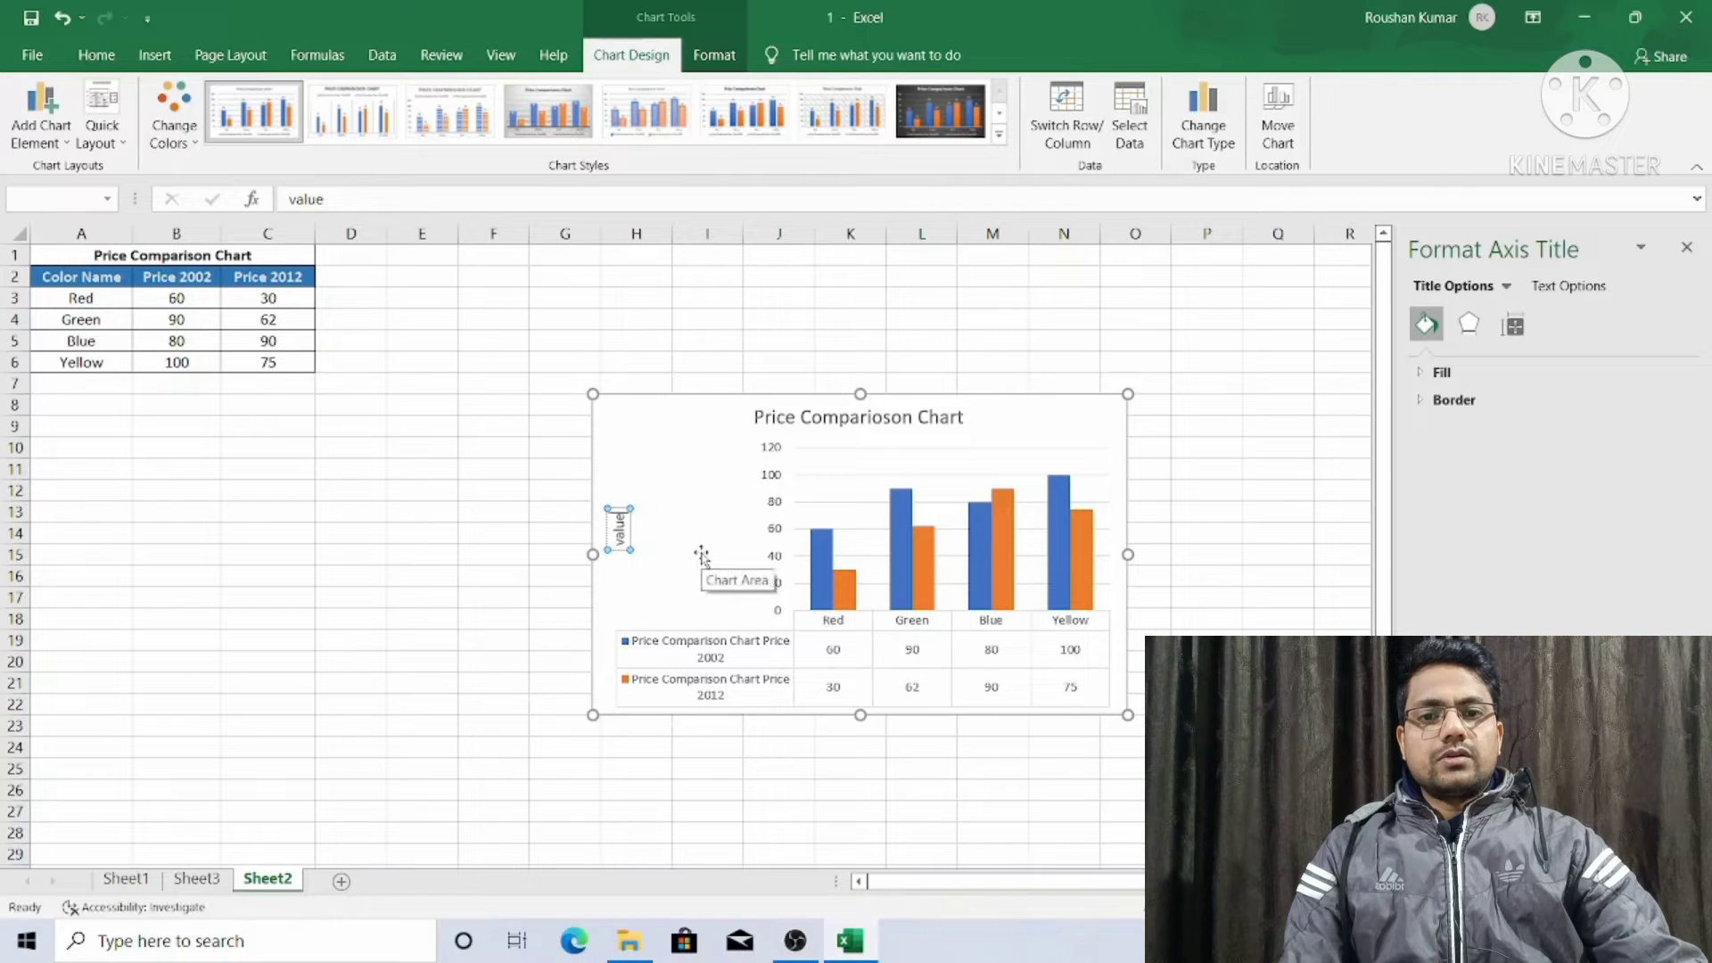
pyautogui.write('s')
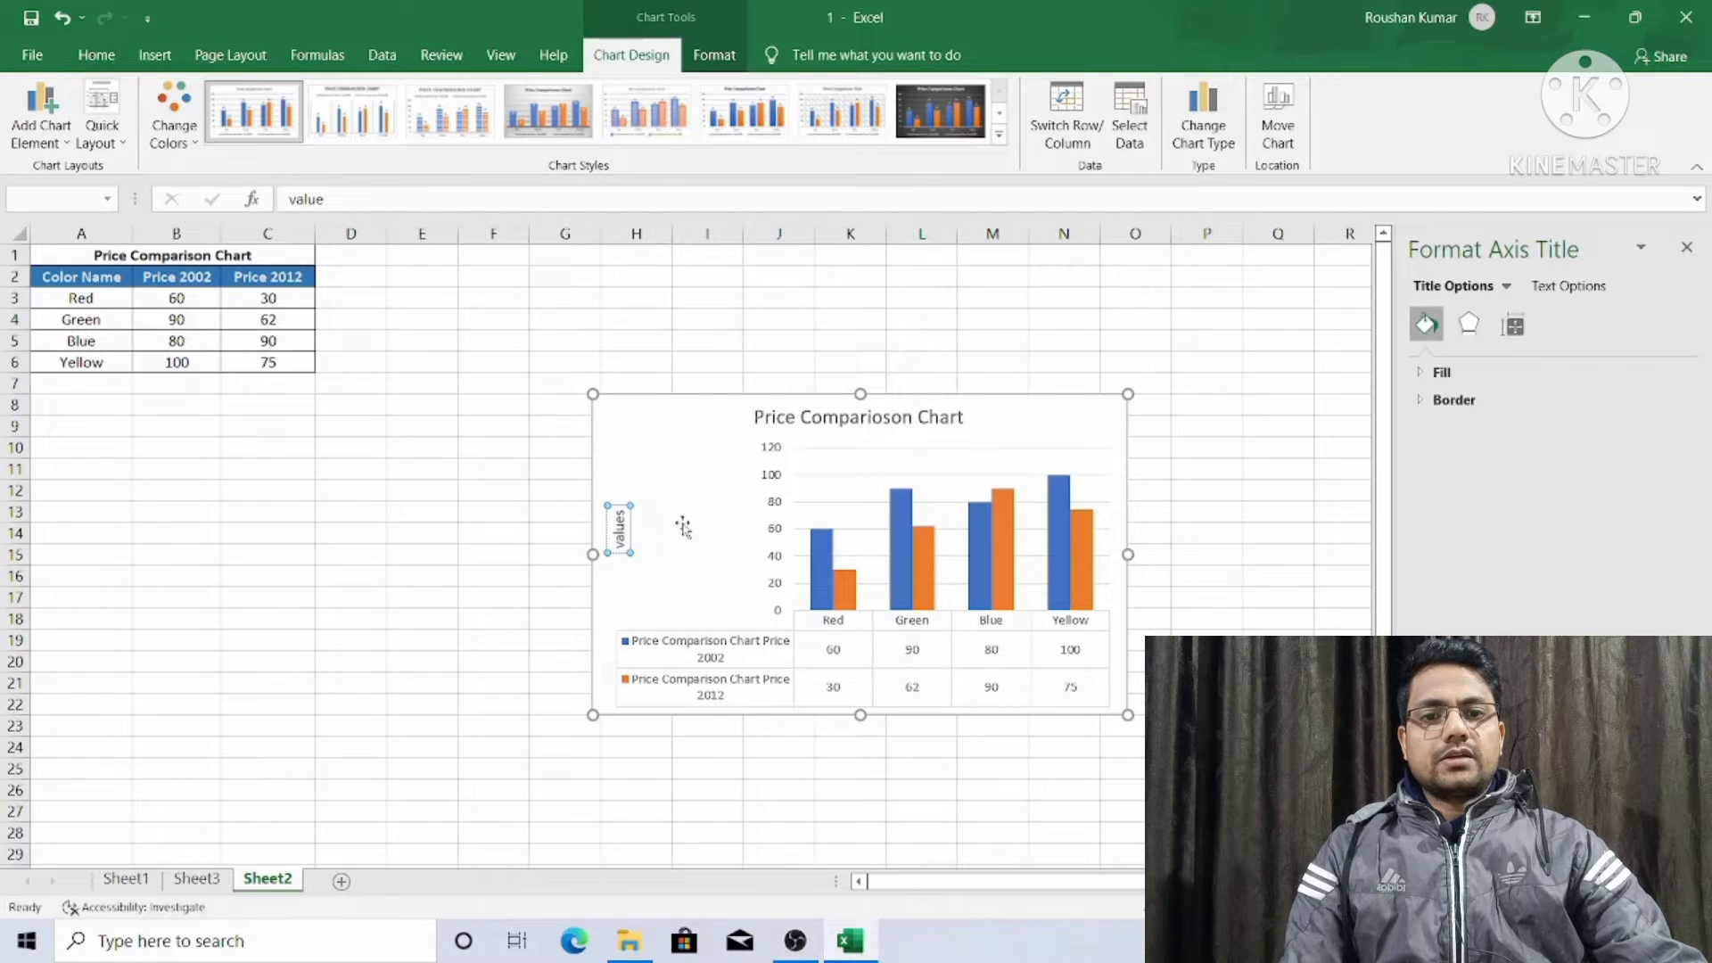
# Step: Move the vertical axis title closer to the axis numbers inside the chart
pyautogui.click(650, 535)
pyautogui.click(618, 526)
pyautogui.moveTo(618, 526); pyautogui.dragTo(729, 522)
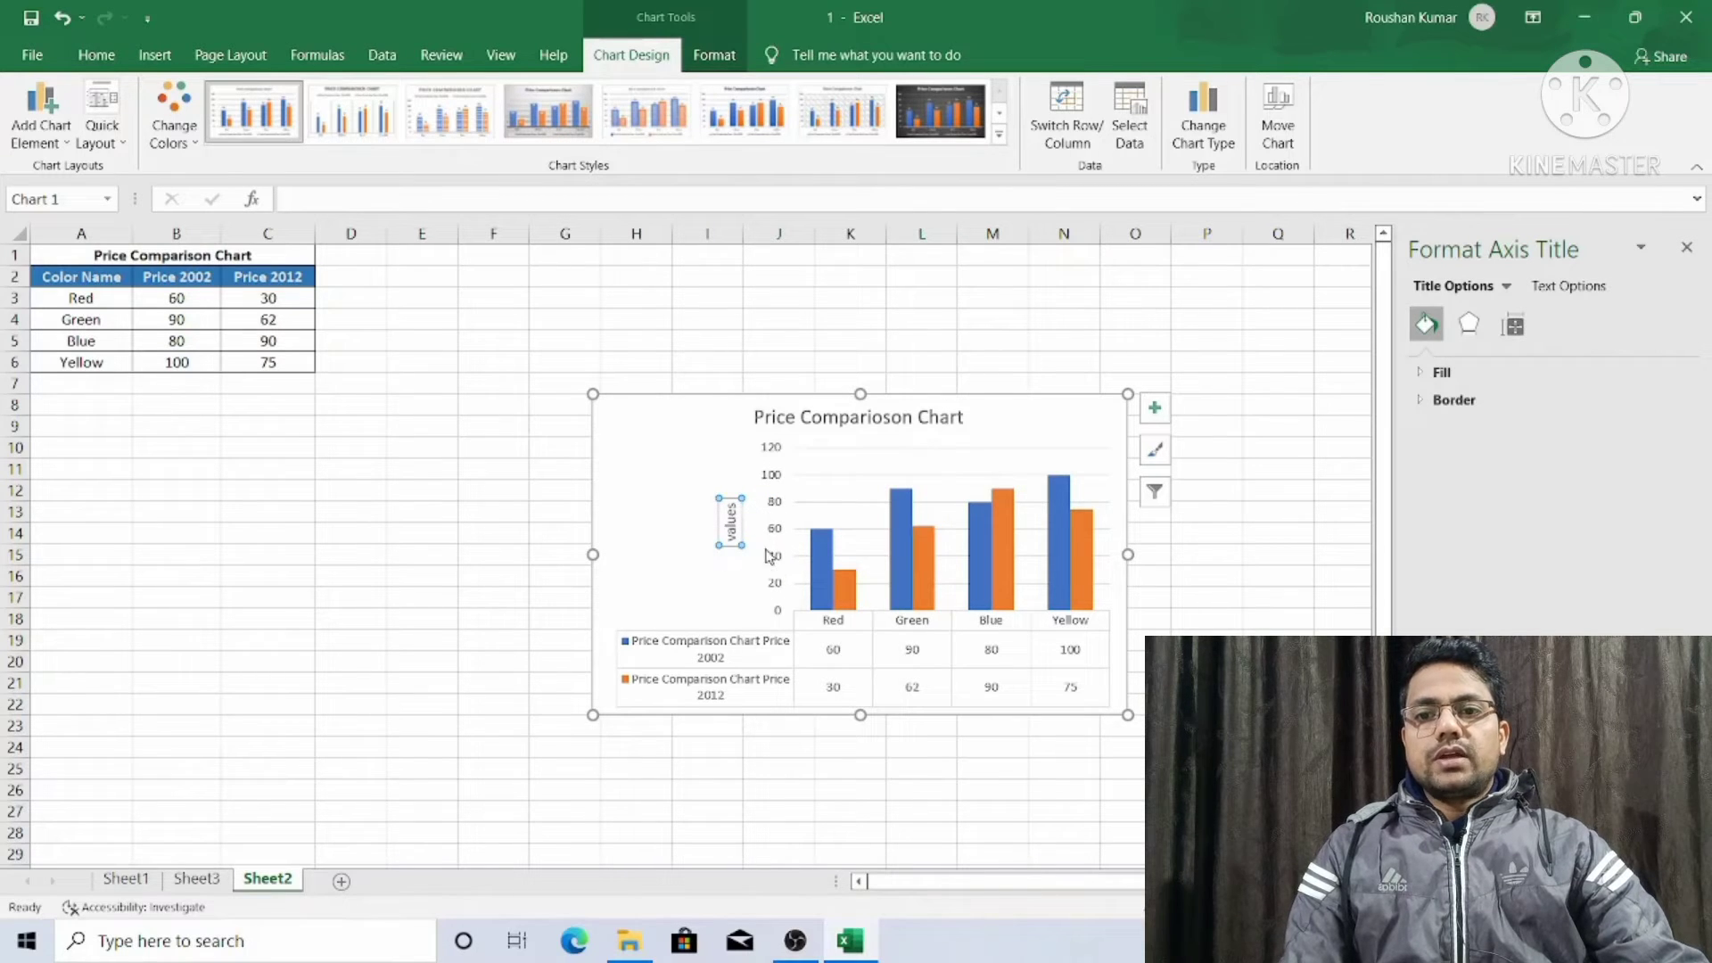
# Step: Move the whole chart up beside the data table so that its upper corner lies around cell F2
pyautogui.click(121, 141)
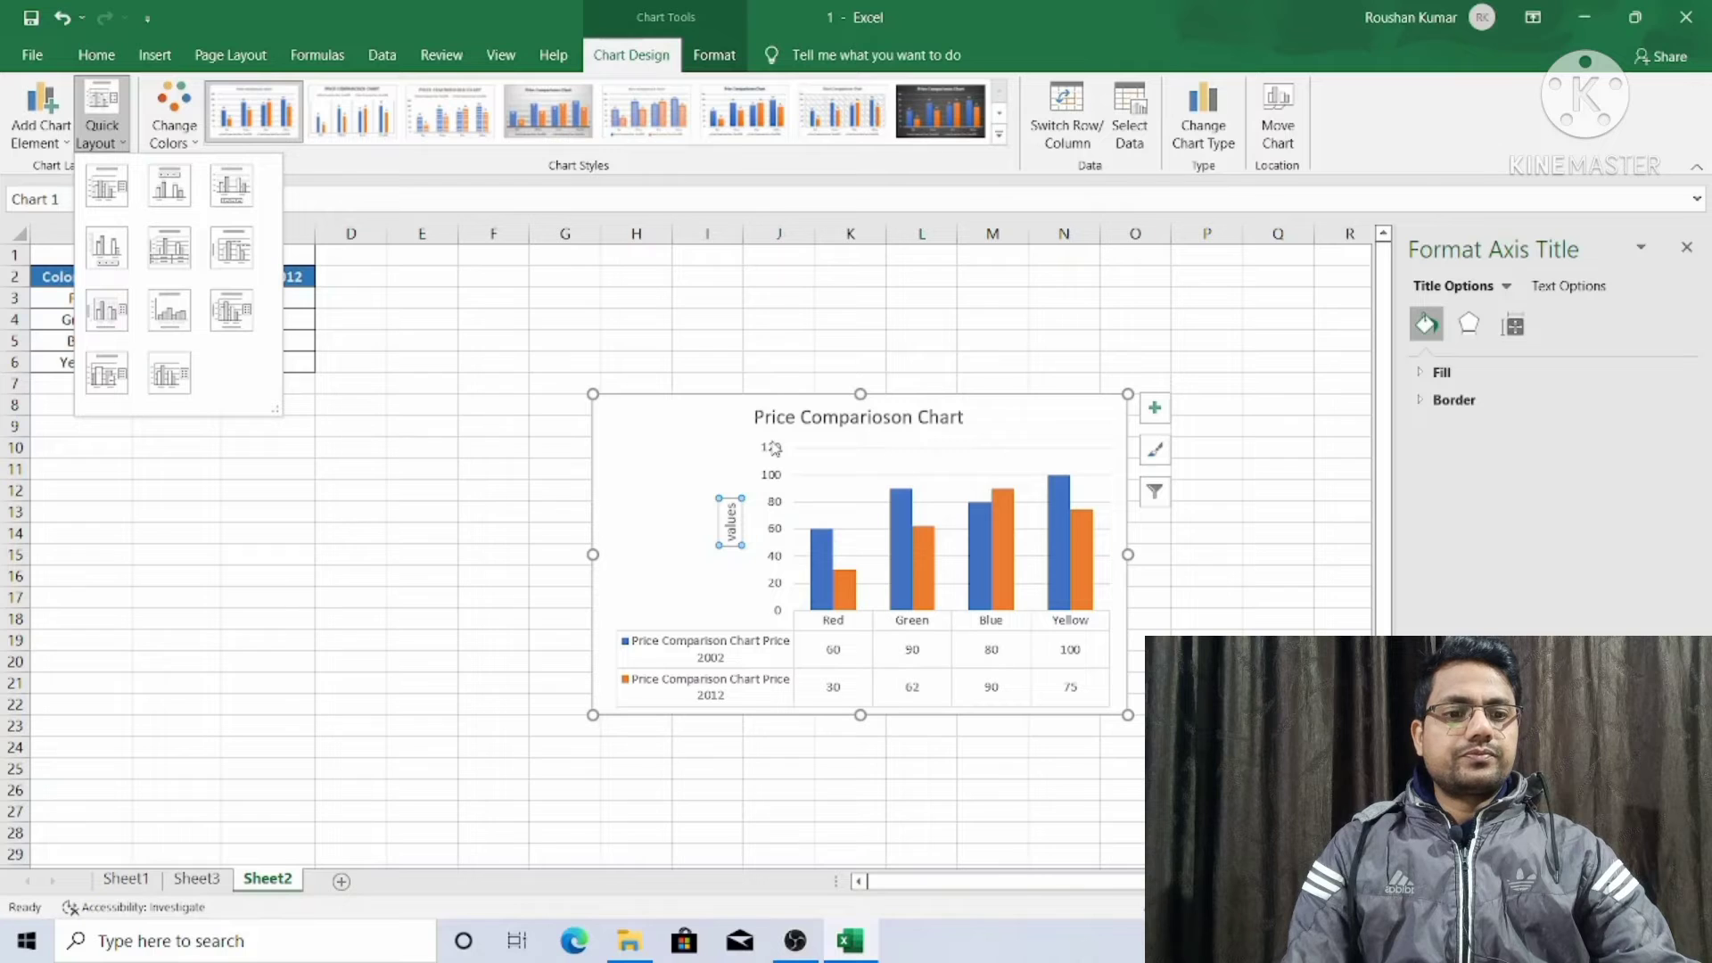
pyautogui.click(835, 524)
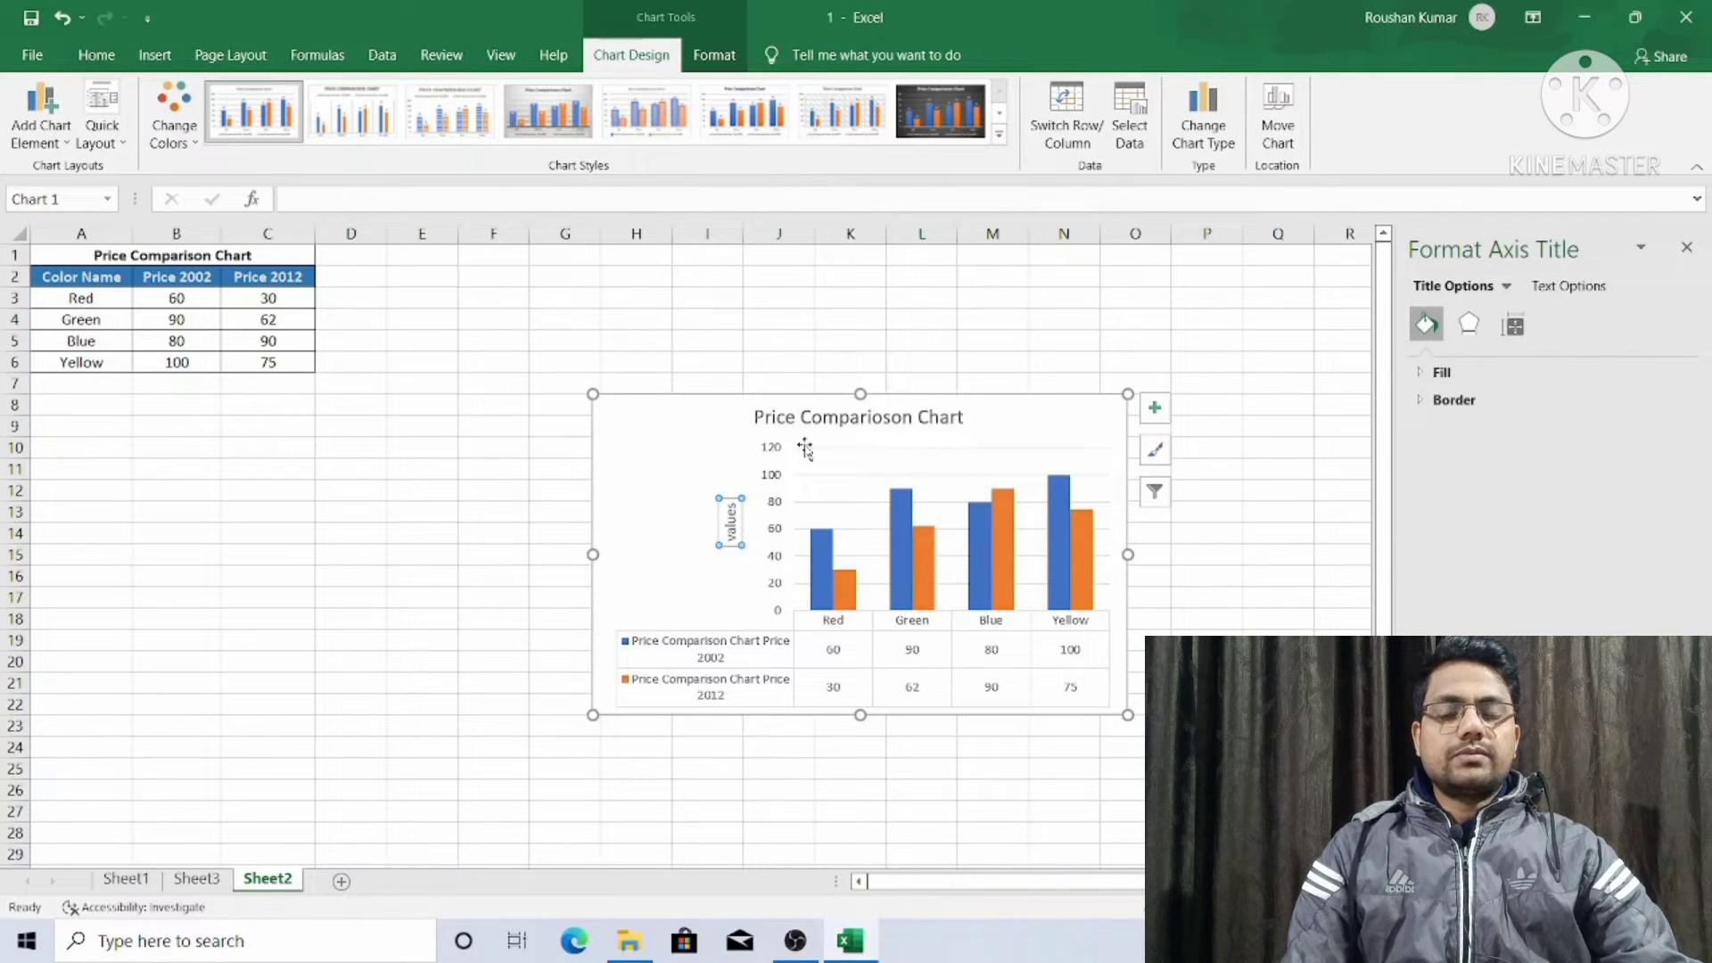
pyautogui.moveTo(687, 420); pyautogui.dragTo(568, 296)
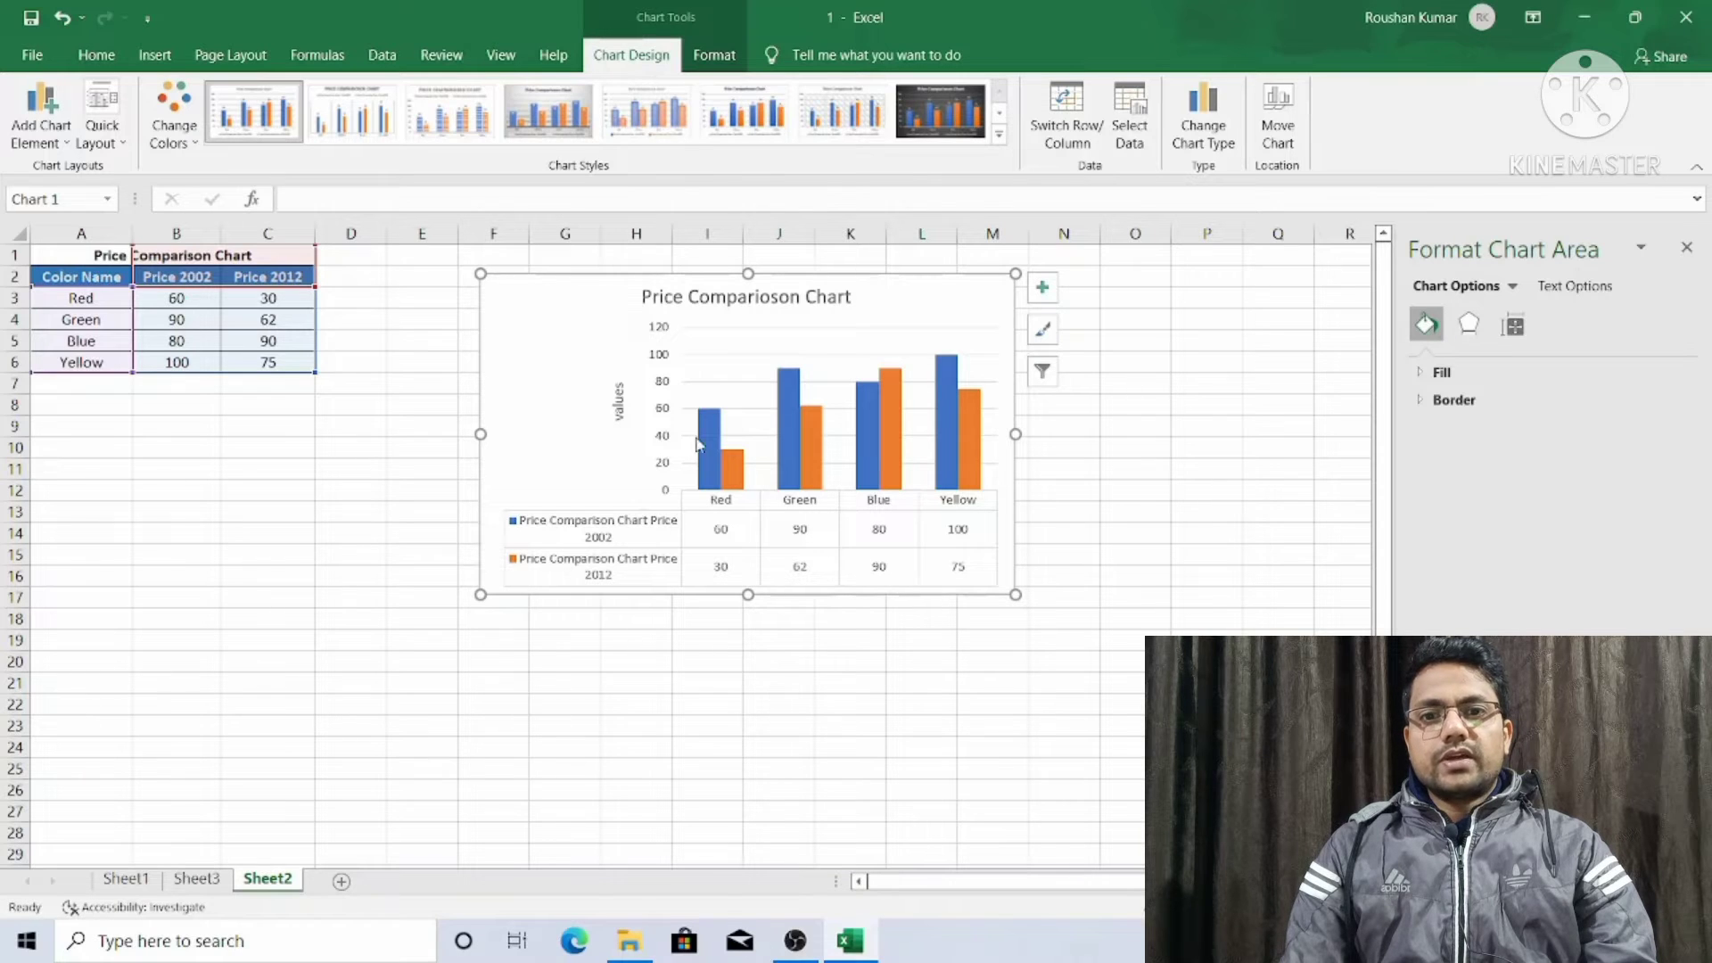
pyautogui.click(103, 142)
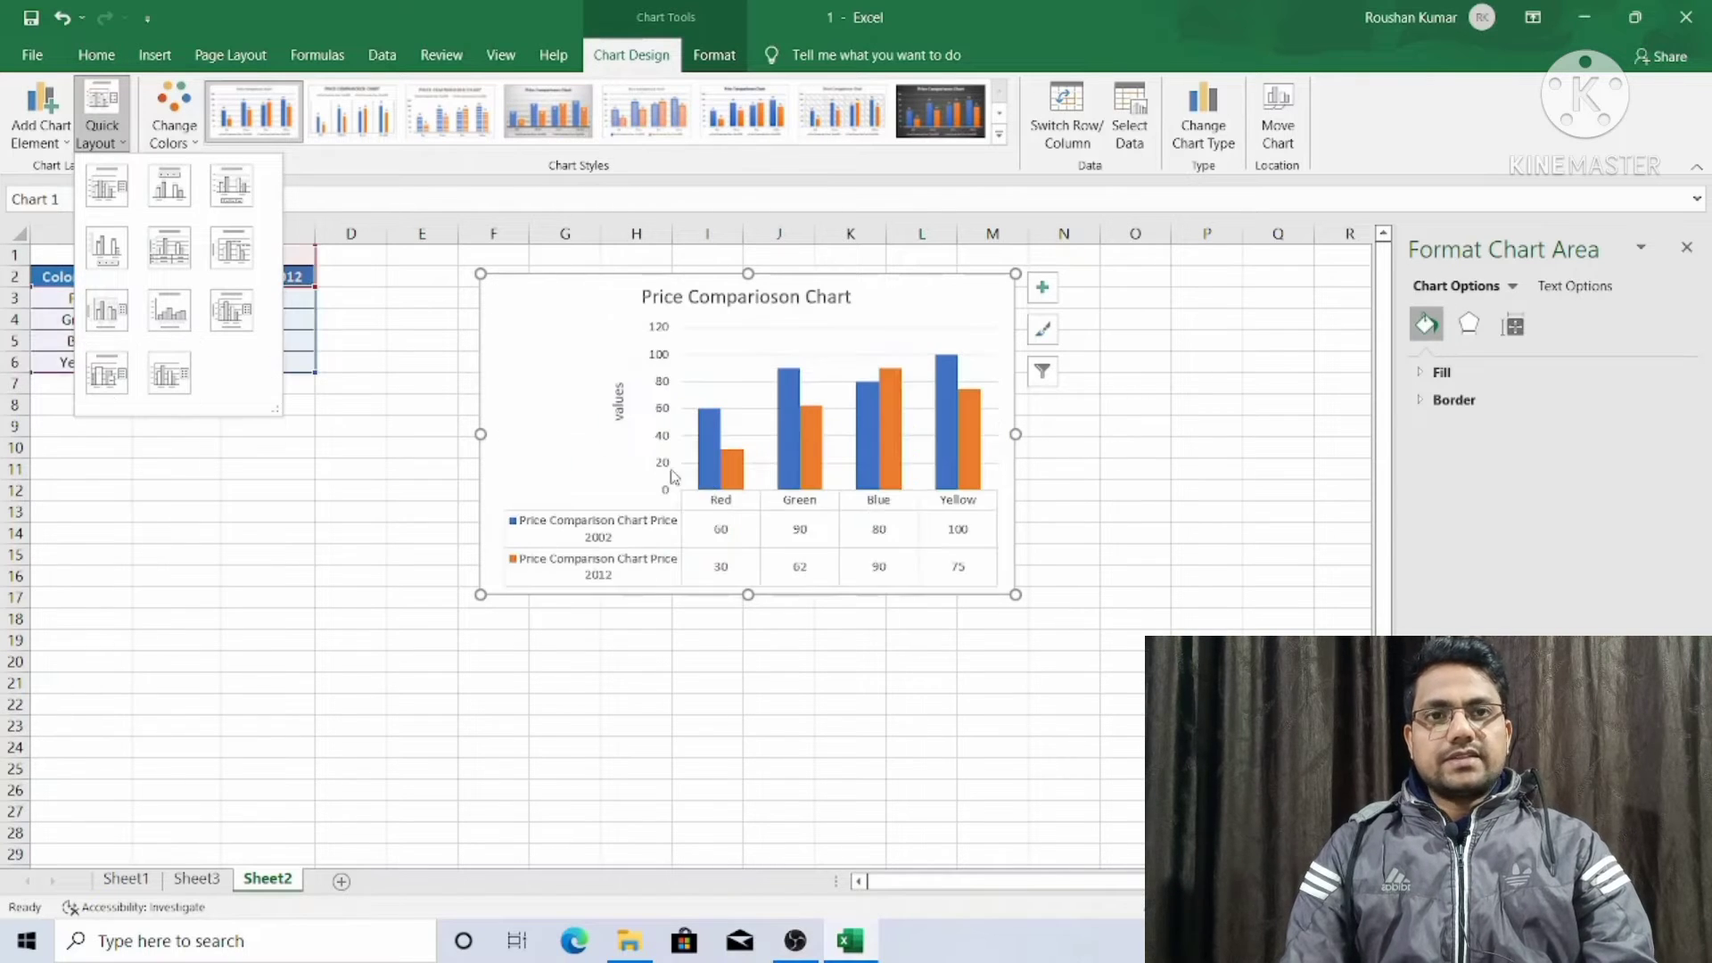
pyautogui.click(409, 523)
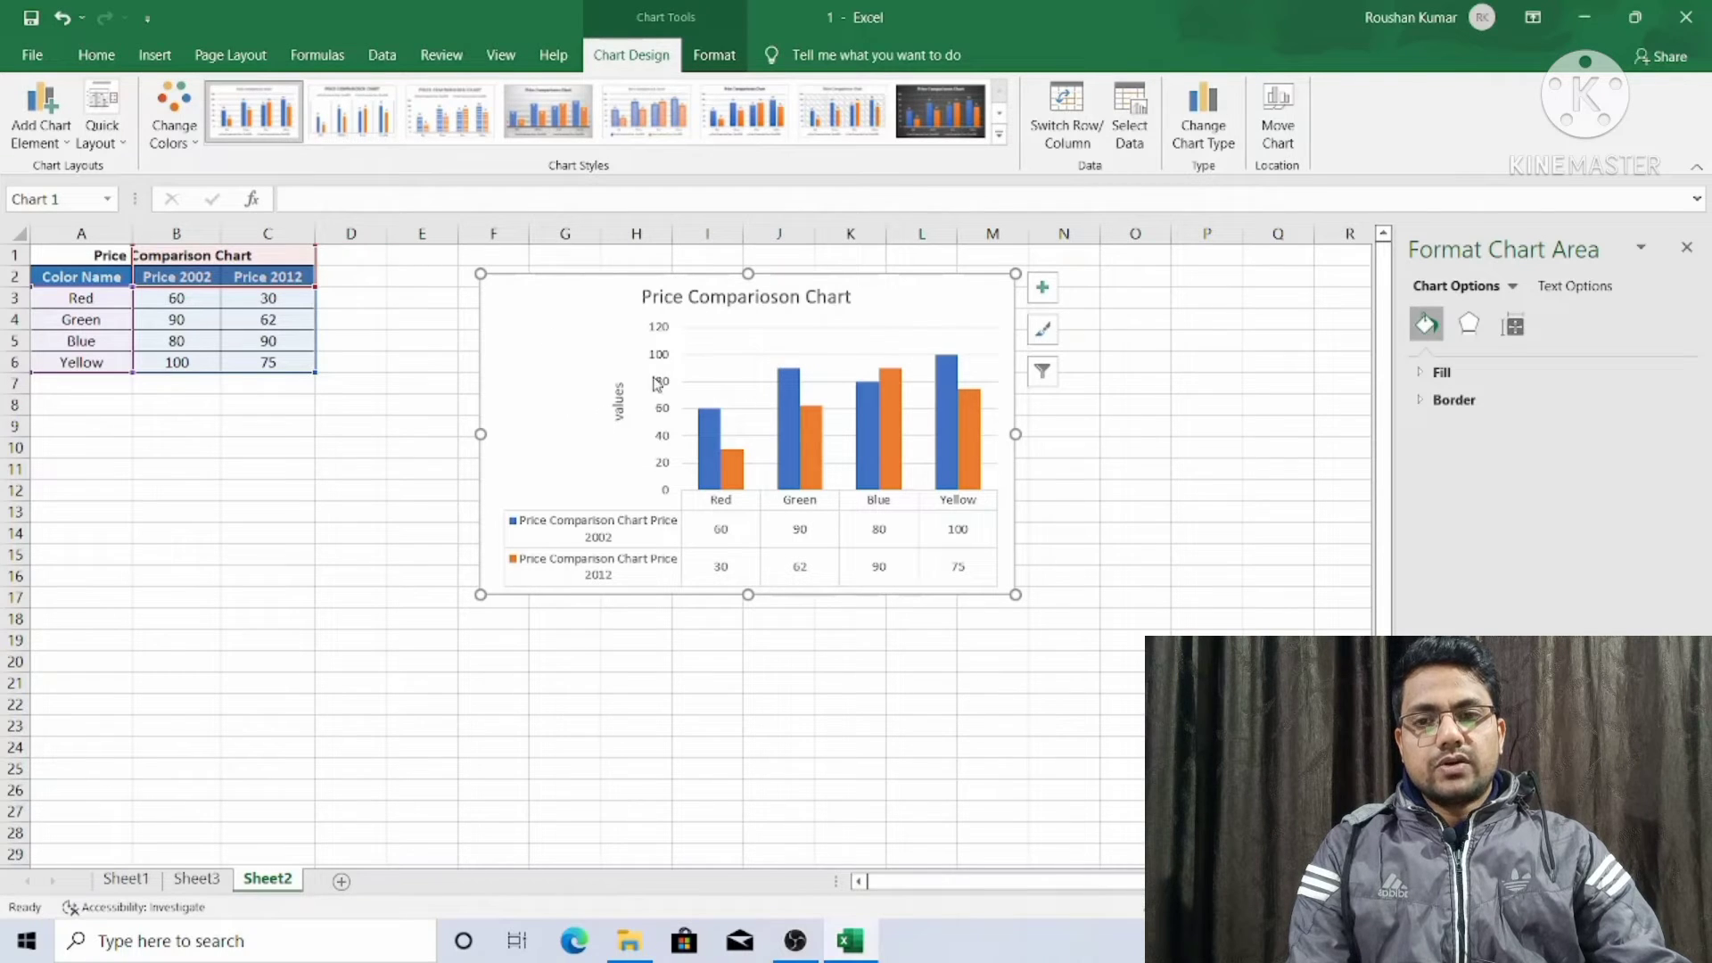
pyautogui.click(189, 143)
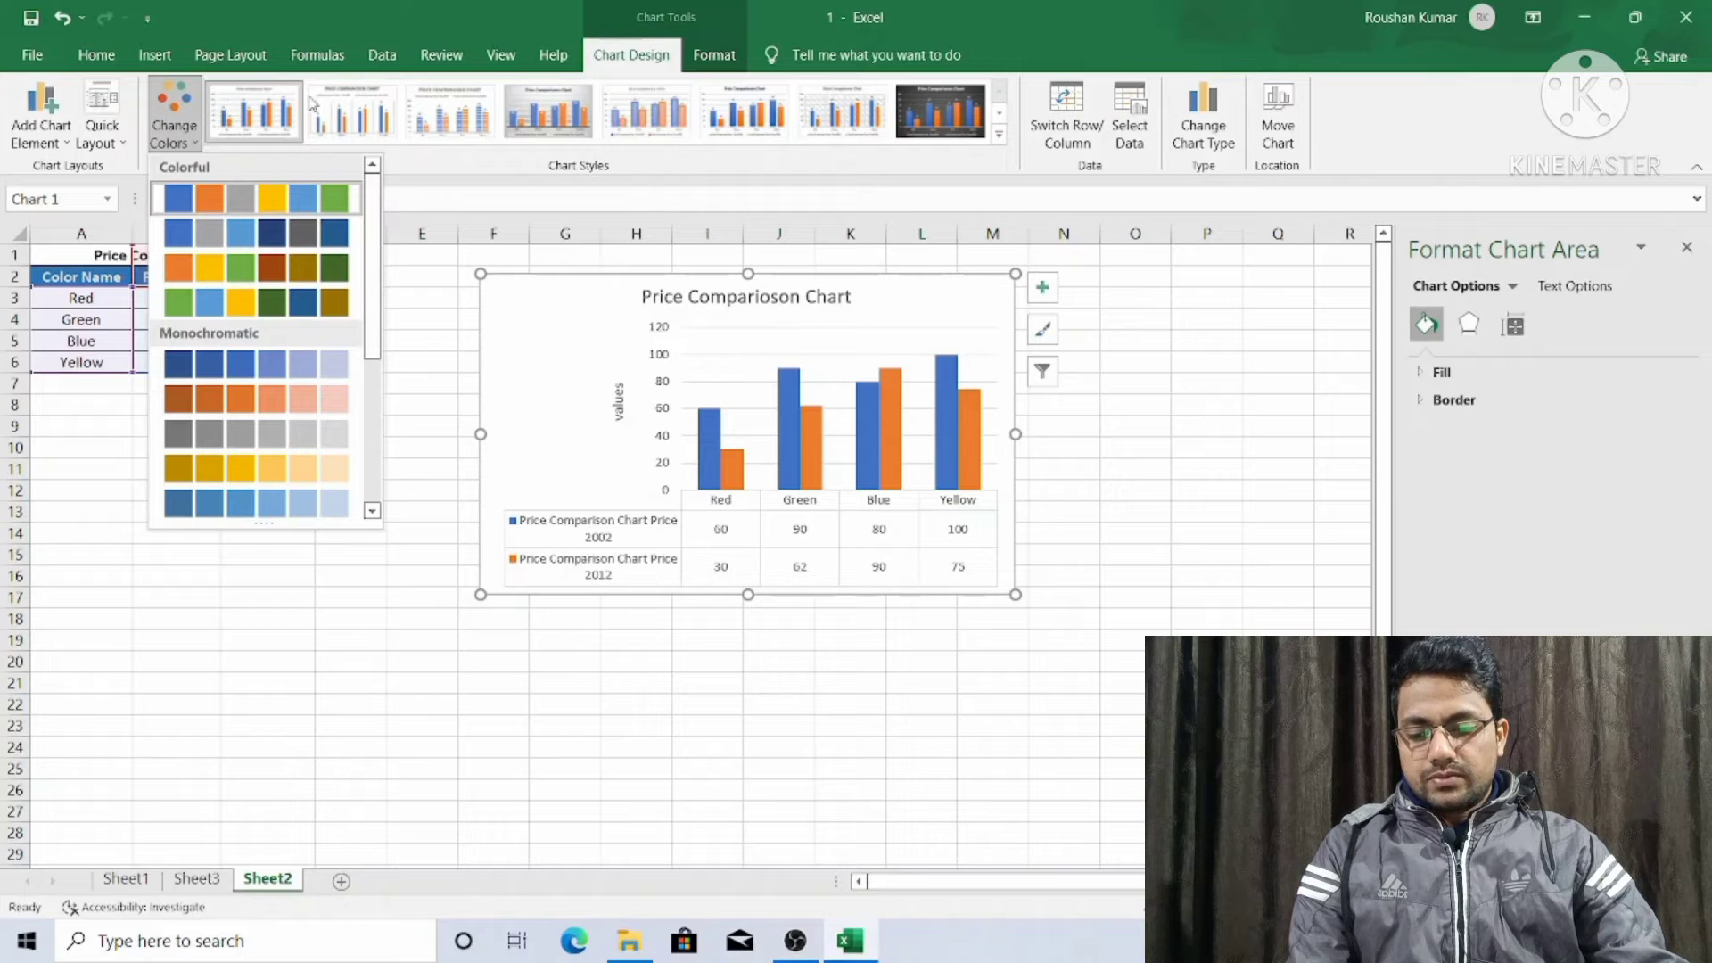
pyautogui.click(104, 132)
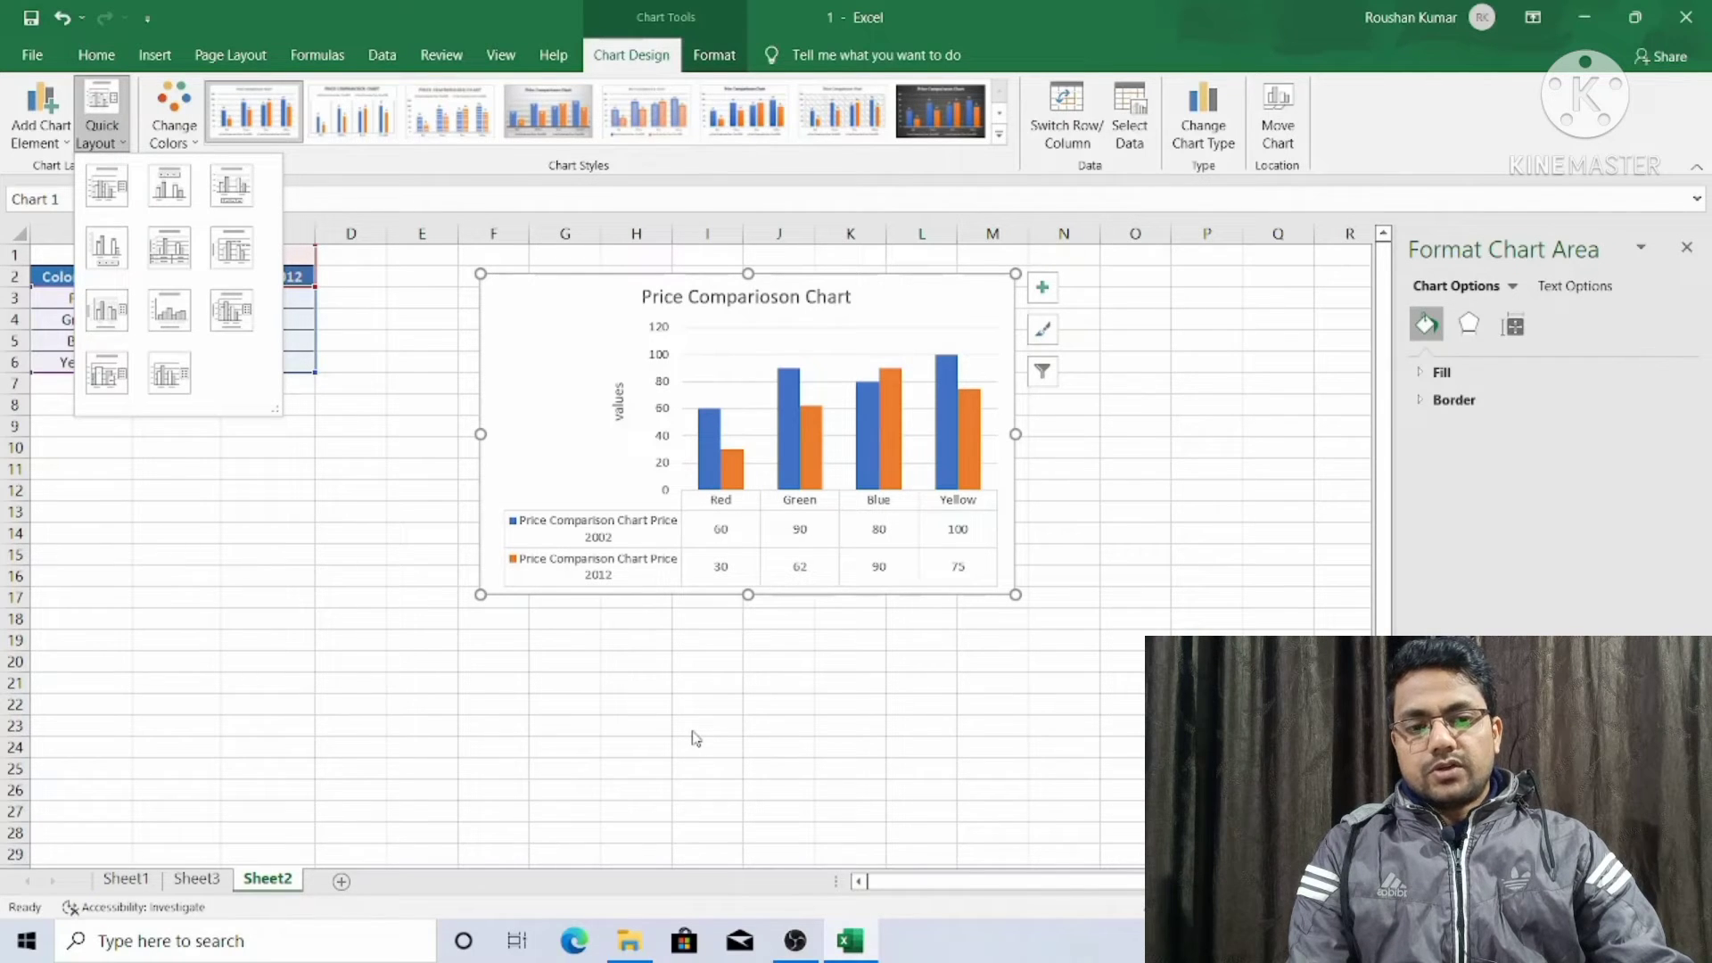
pyautogui.click(204, 531)
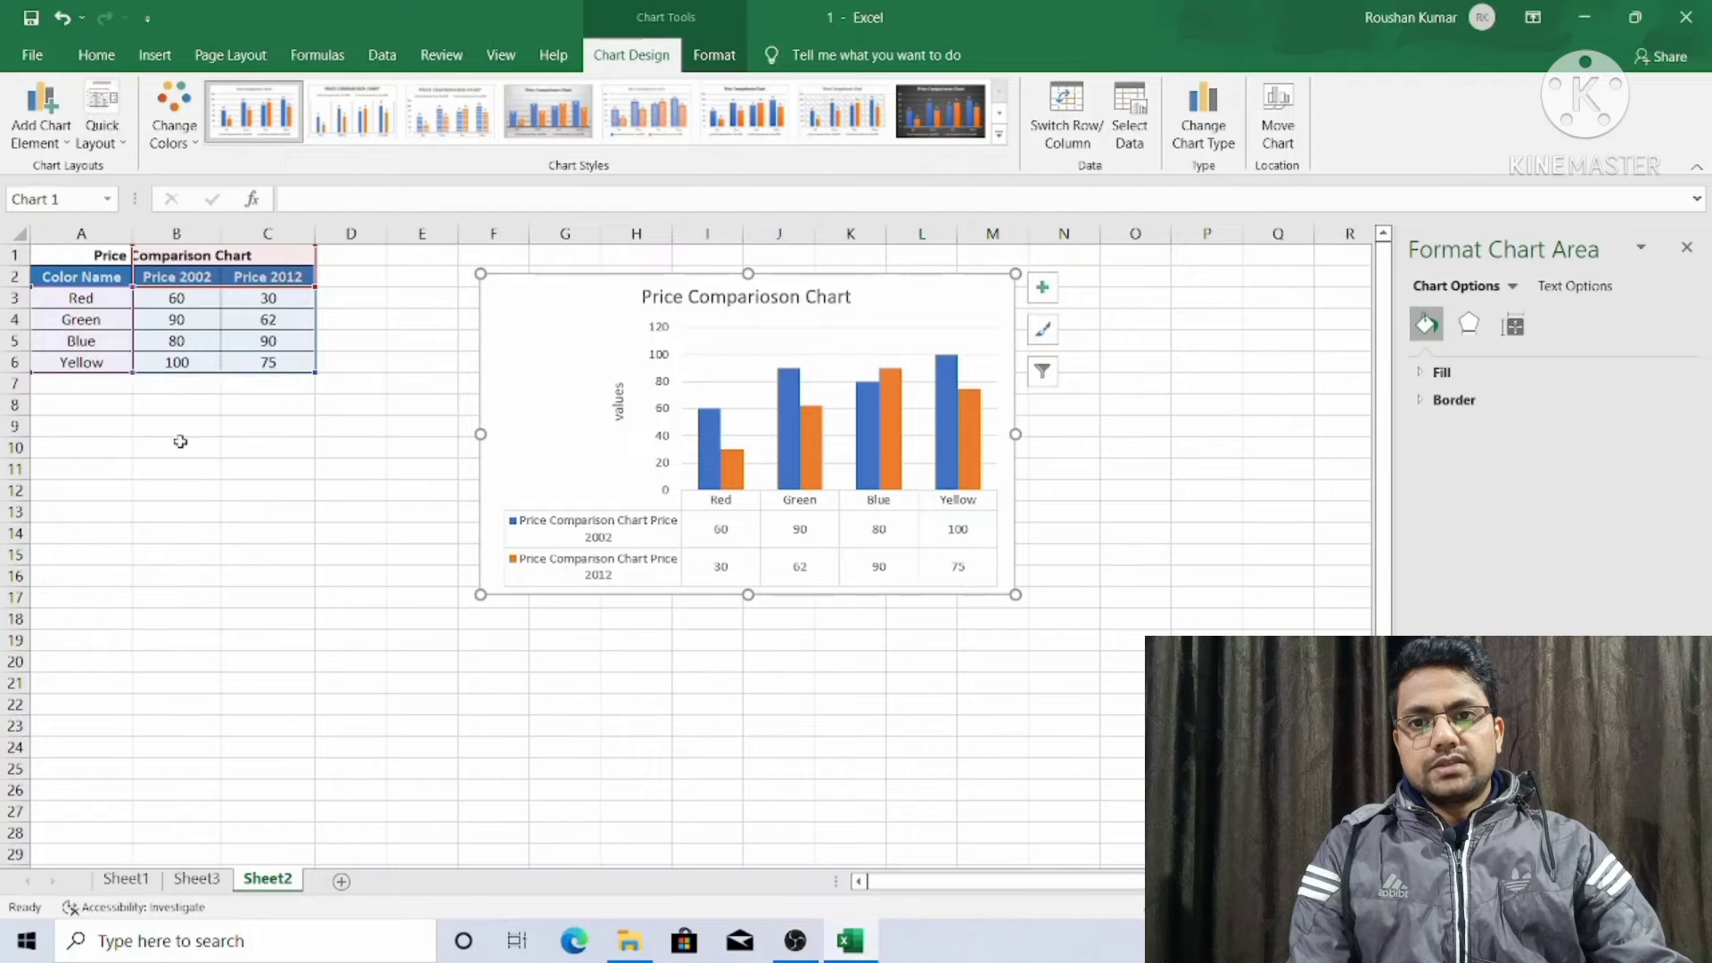
# Step: Preview the cell fill and font colours available for the price table in A1:C6
pyautogui.click(67, 263)
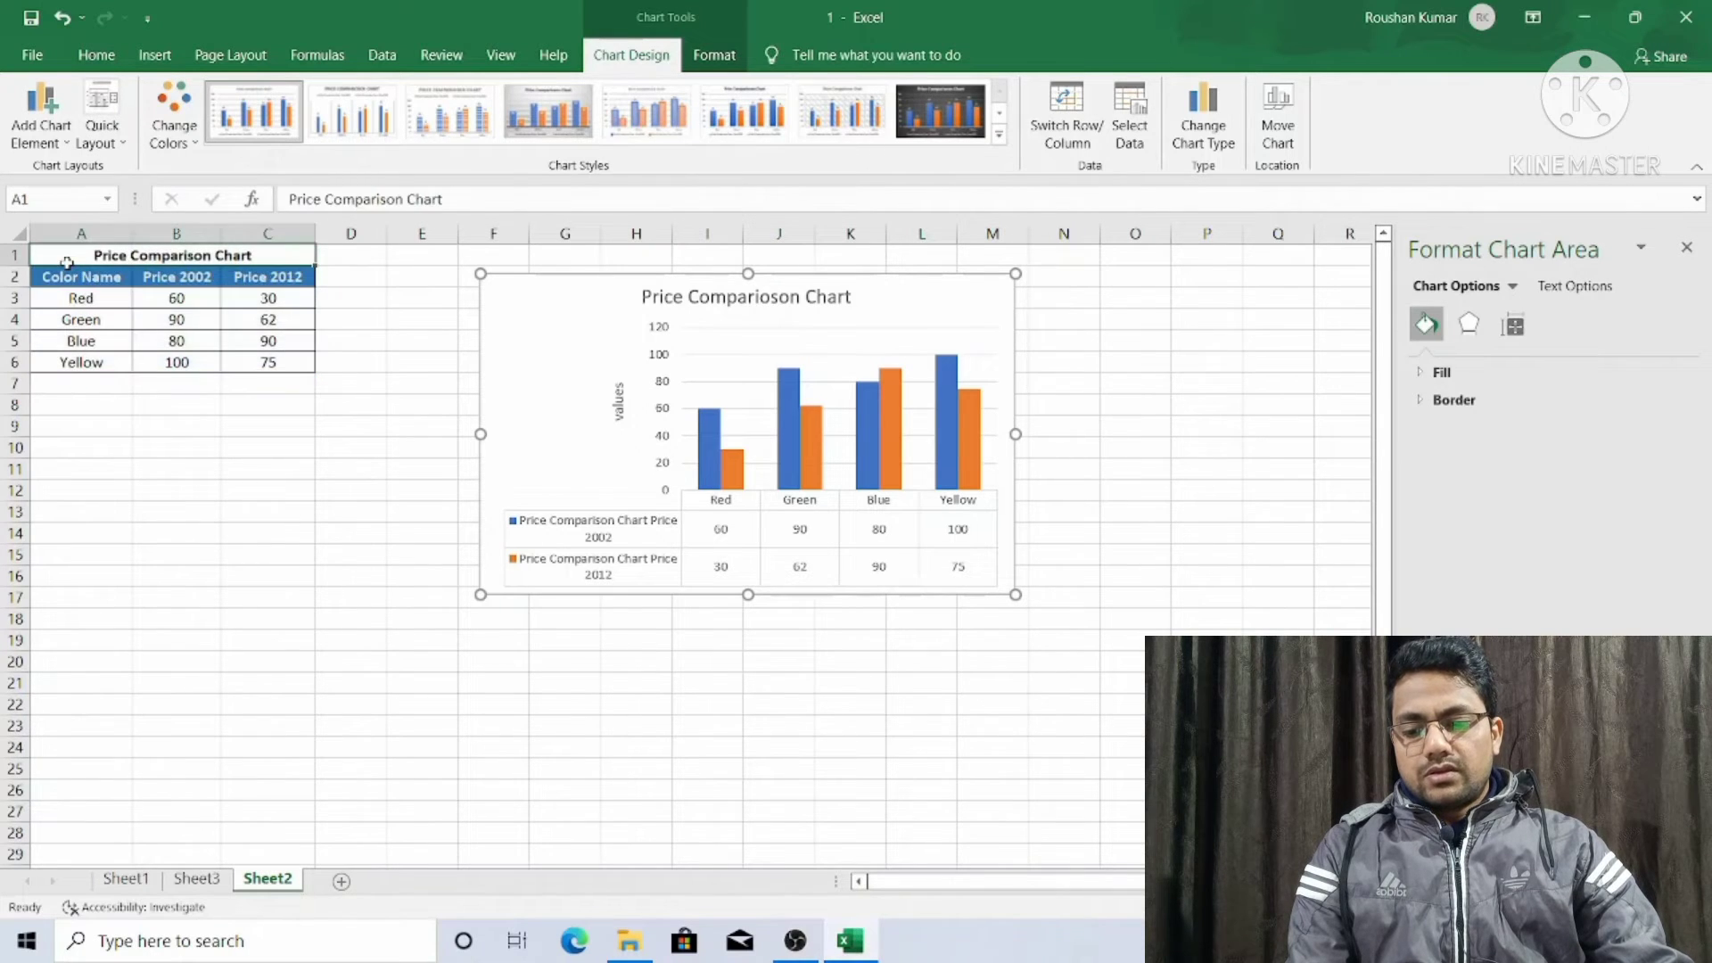
pyautogui.moveTo(67, 263)
pyautogui.mouseDown()
pyautogui.moveTo(267, 304)
pyautogui.moveTo(280, 358)
pyautogui.mouseUp()
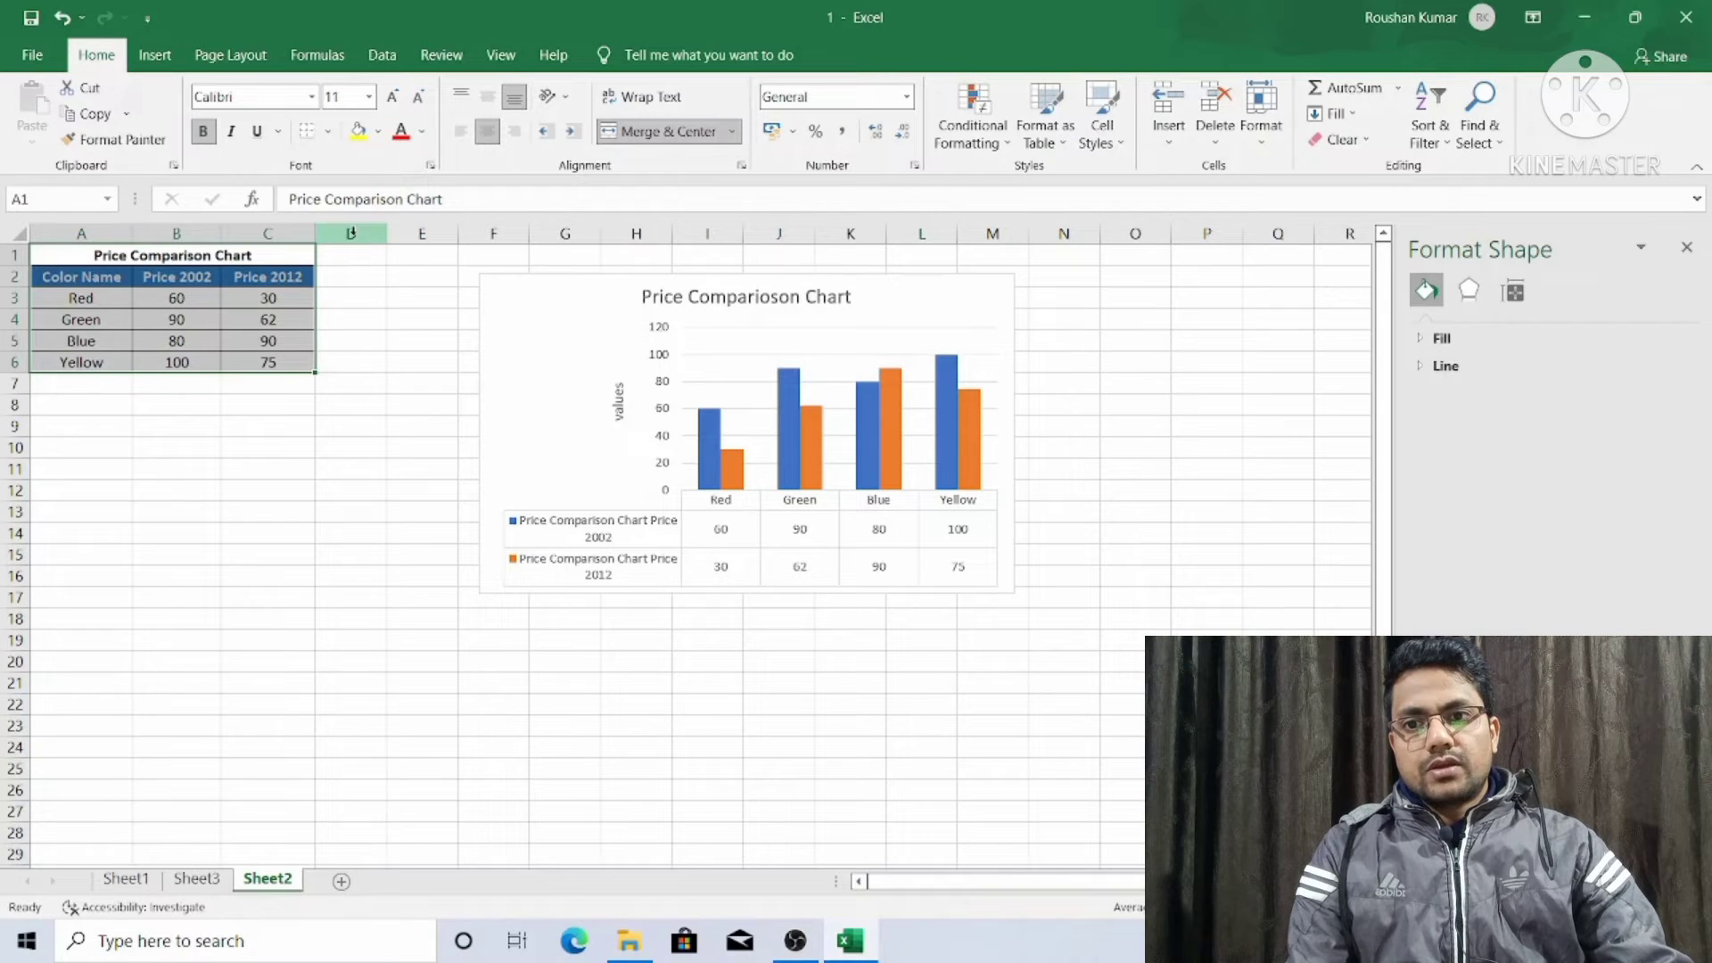
pyautogui.click(378, 131)
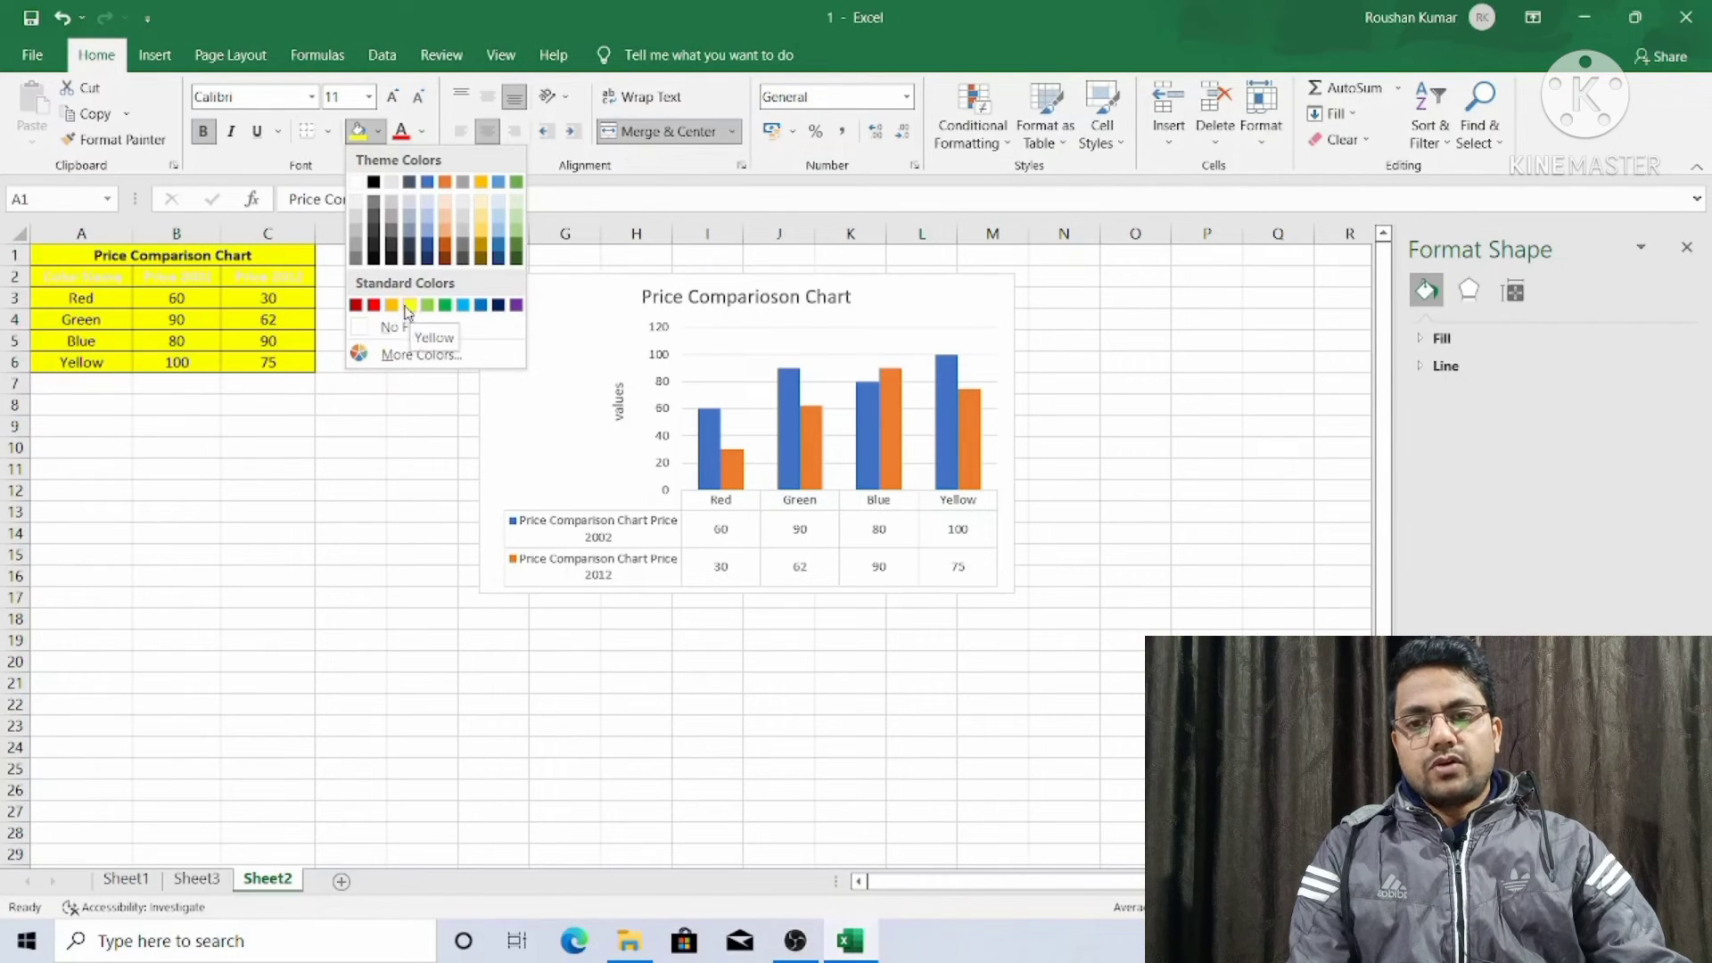
pyautogui.press('Escape')
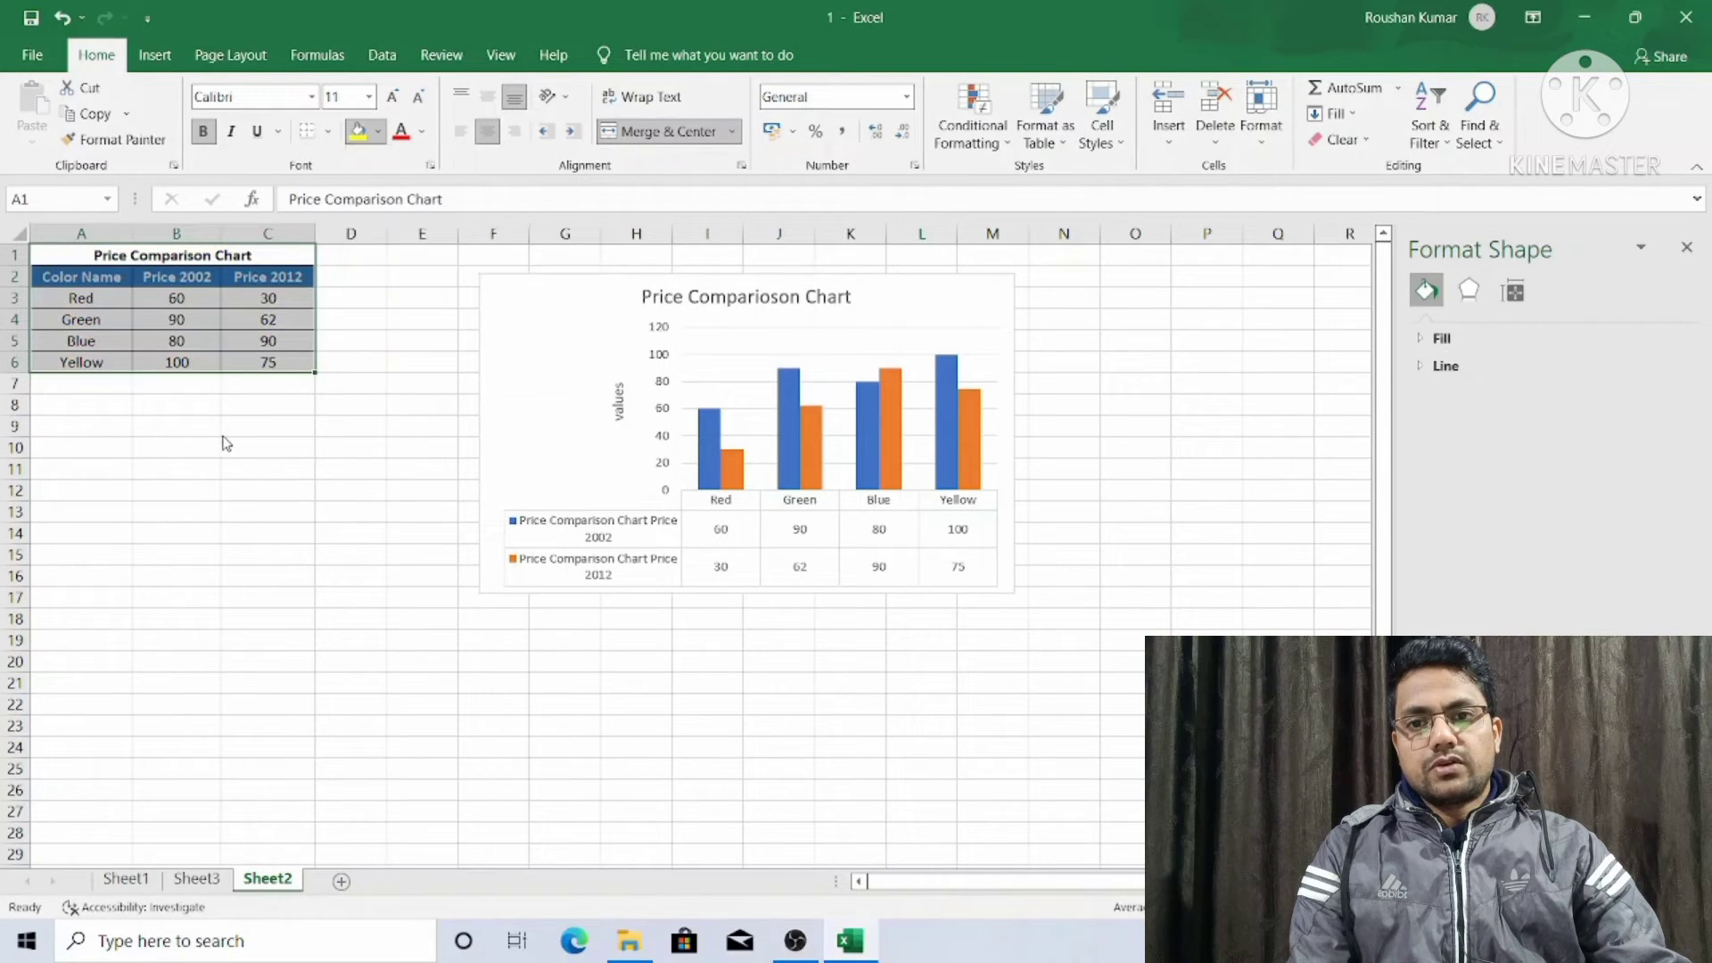
pyautogui.click(422, 131)
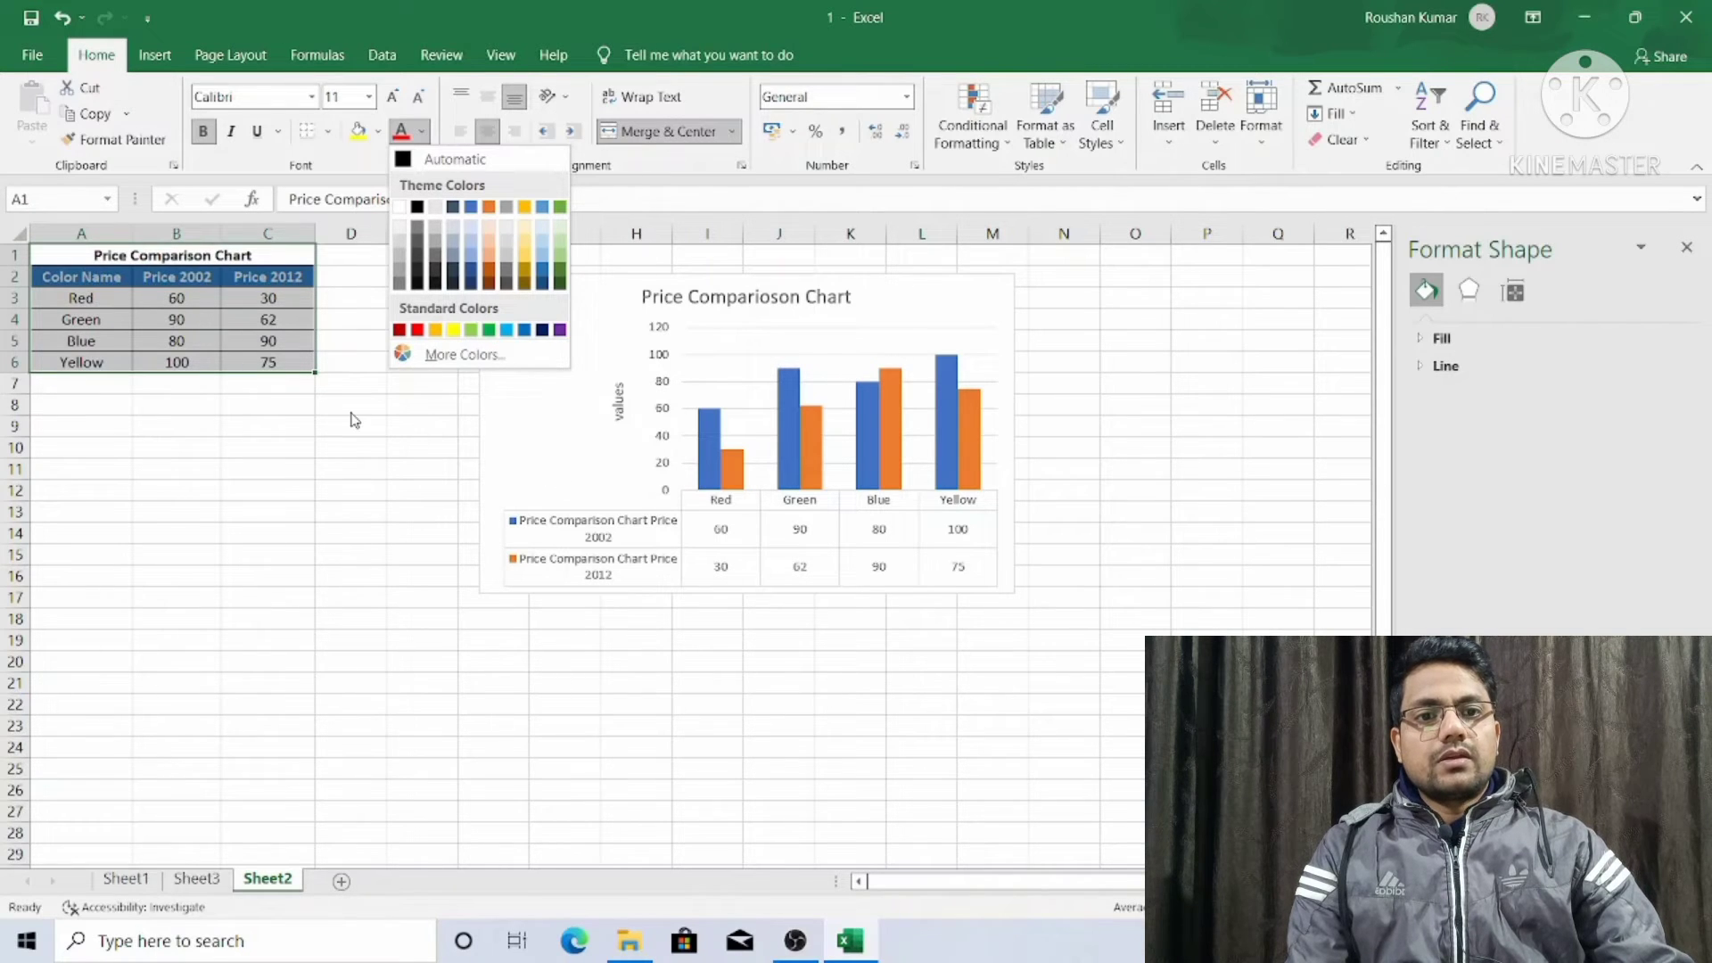
pyautogui.click(707, 474)
# Step: Preview the available chart styles on the price comparison chart
pyautogui.click(707, 475)
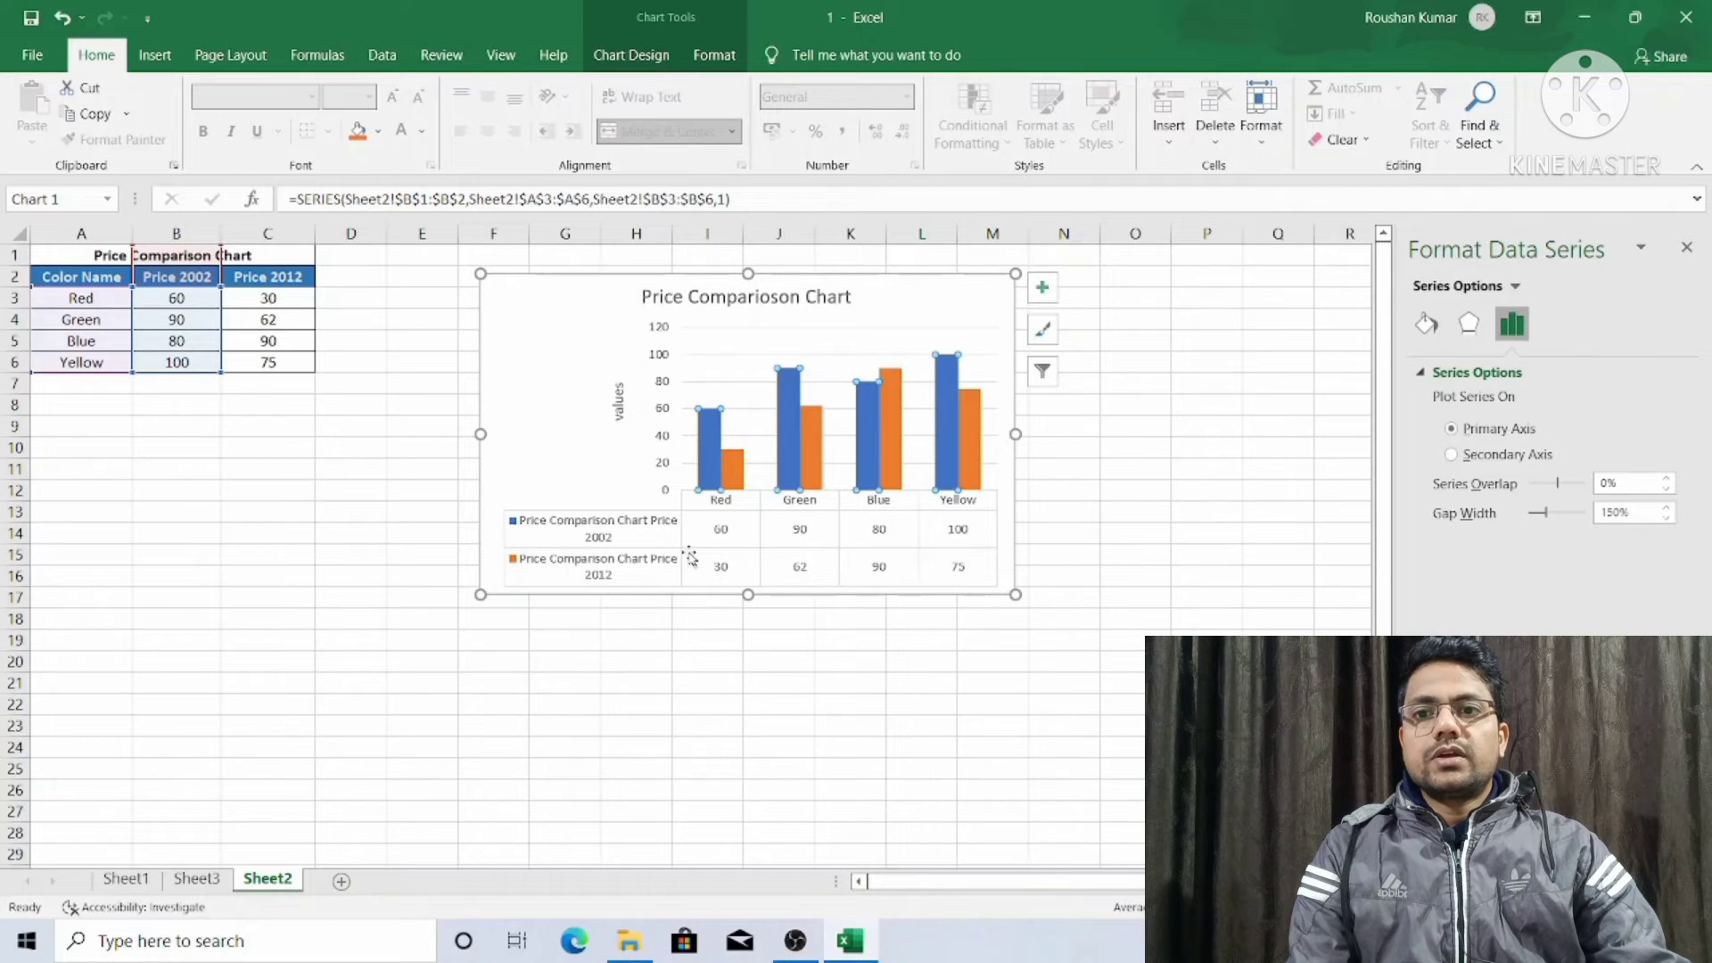
pyautogui.click(524, 750)
pyautogui.click(596, 448)
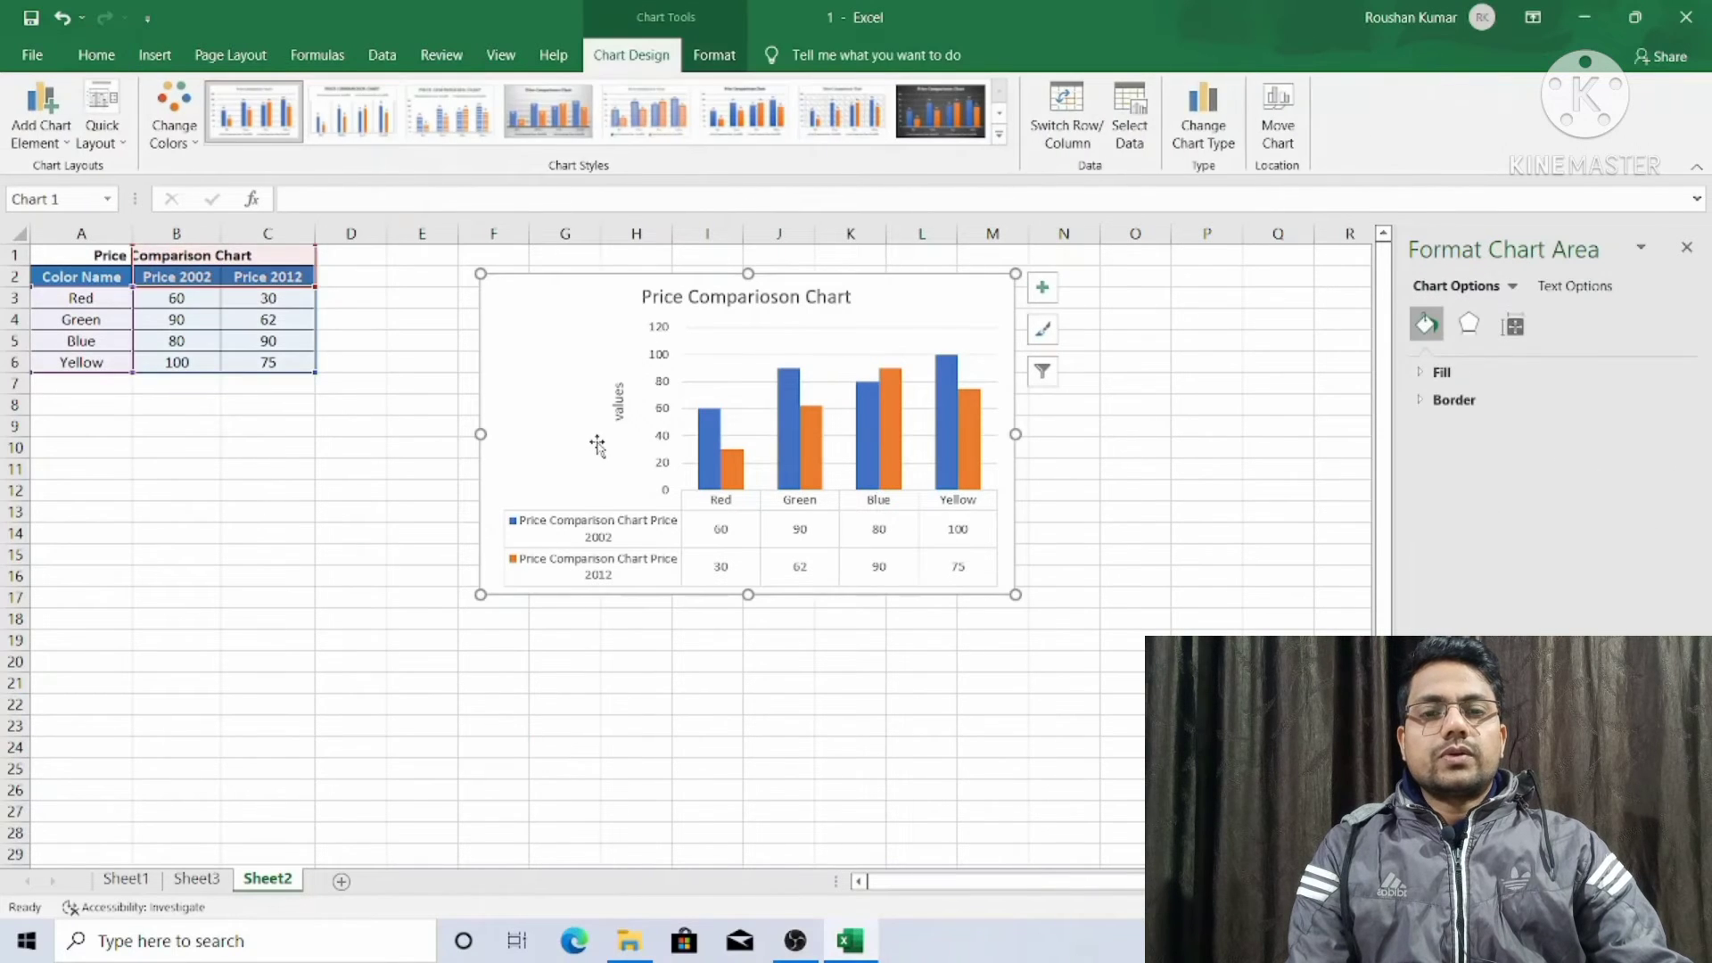
pyautogui.click(1000, 134)
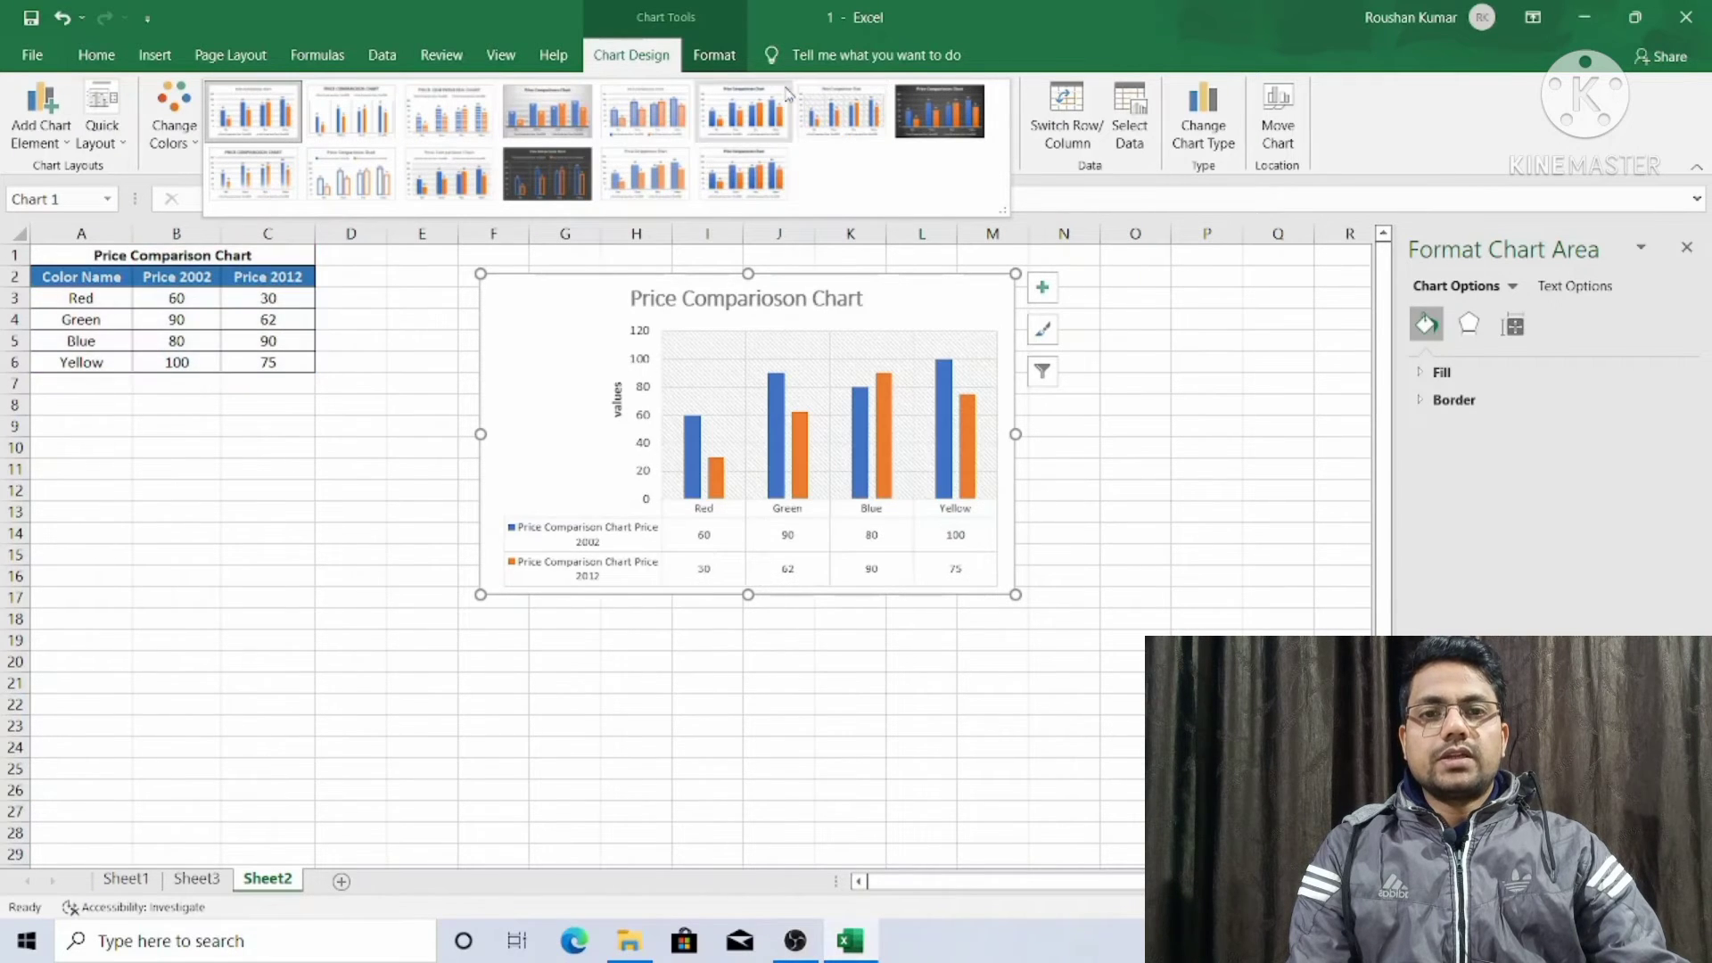
pyautogui.click(710, 60)
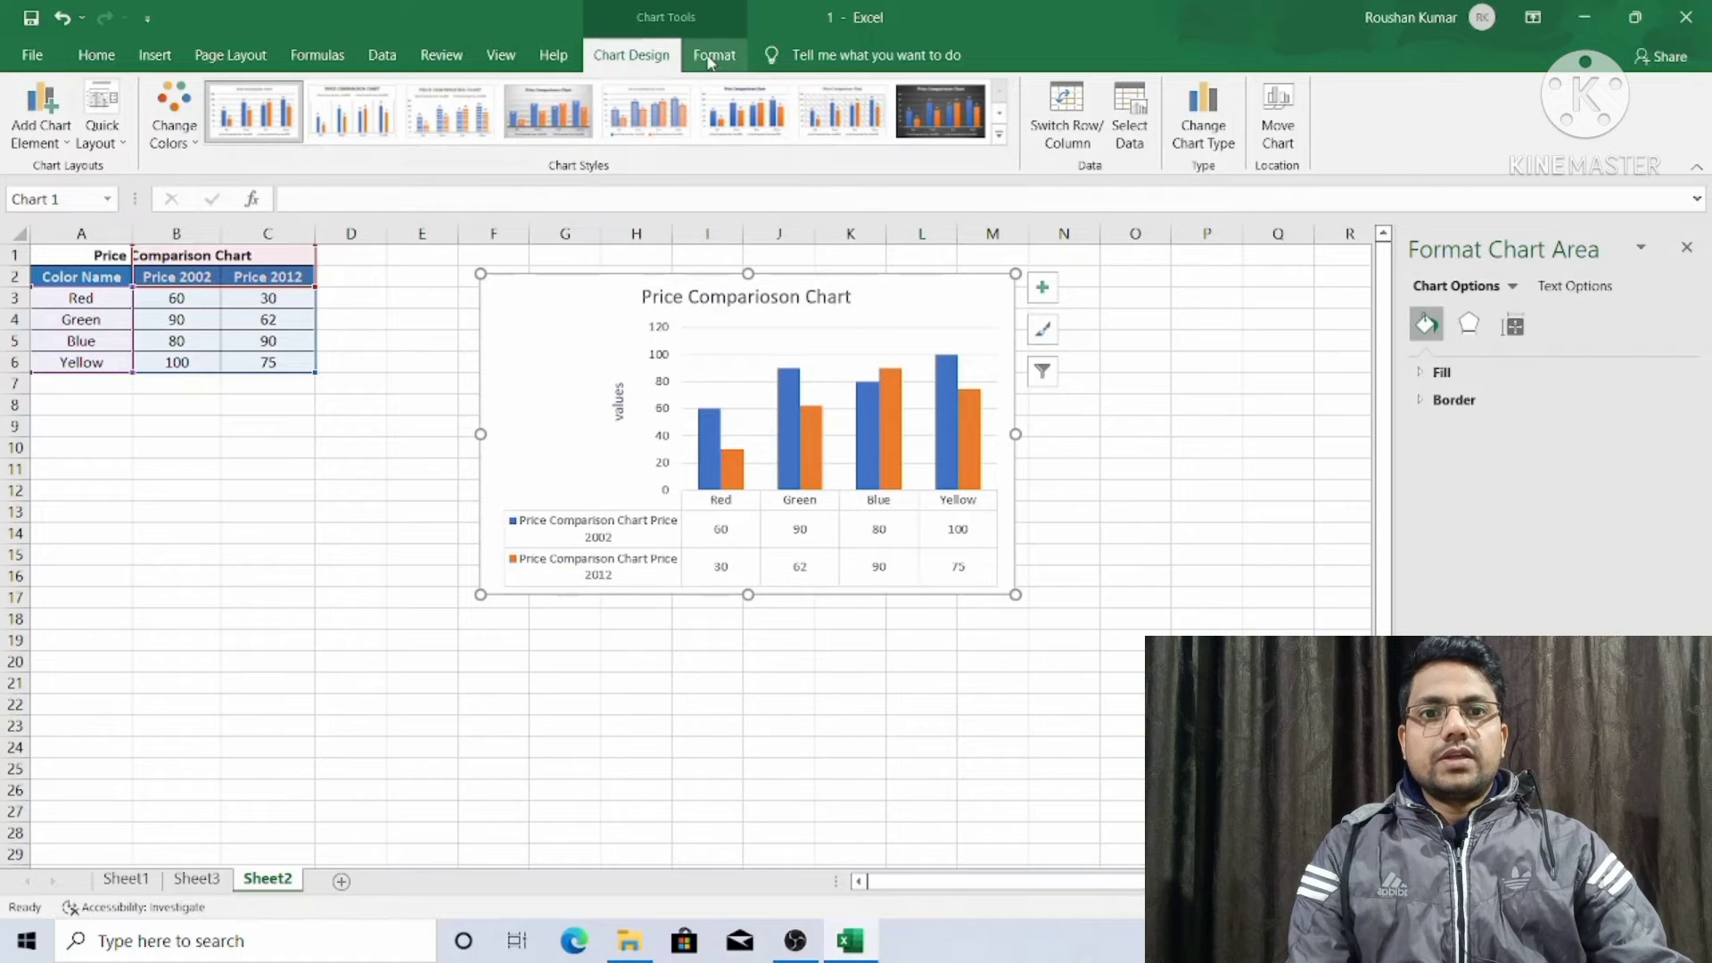
# Step: Fill the chart area of the price comparison chart with the lightest blue theme colour
pyautogui.click(710, 61)
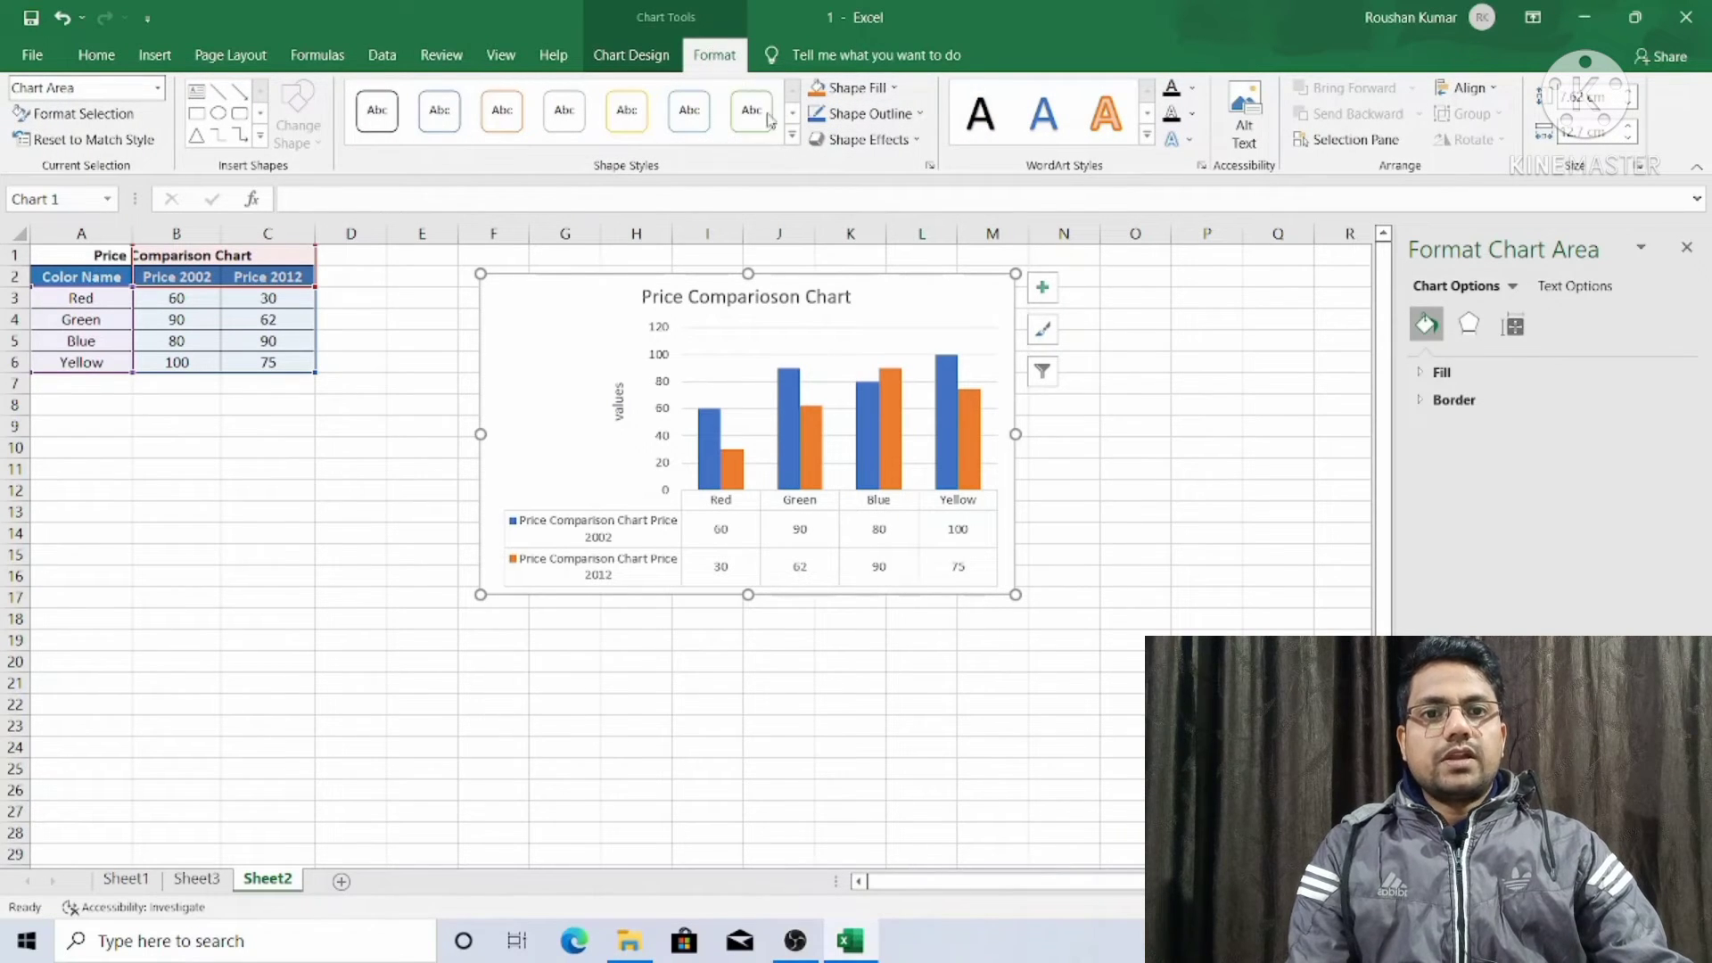
pyautogui.click(894, 88)
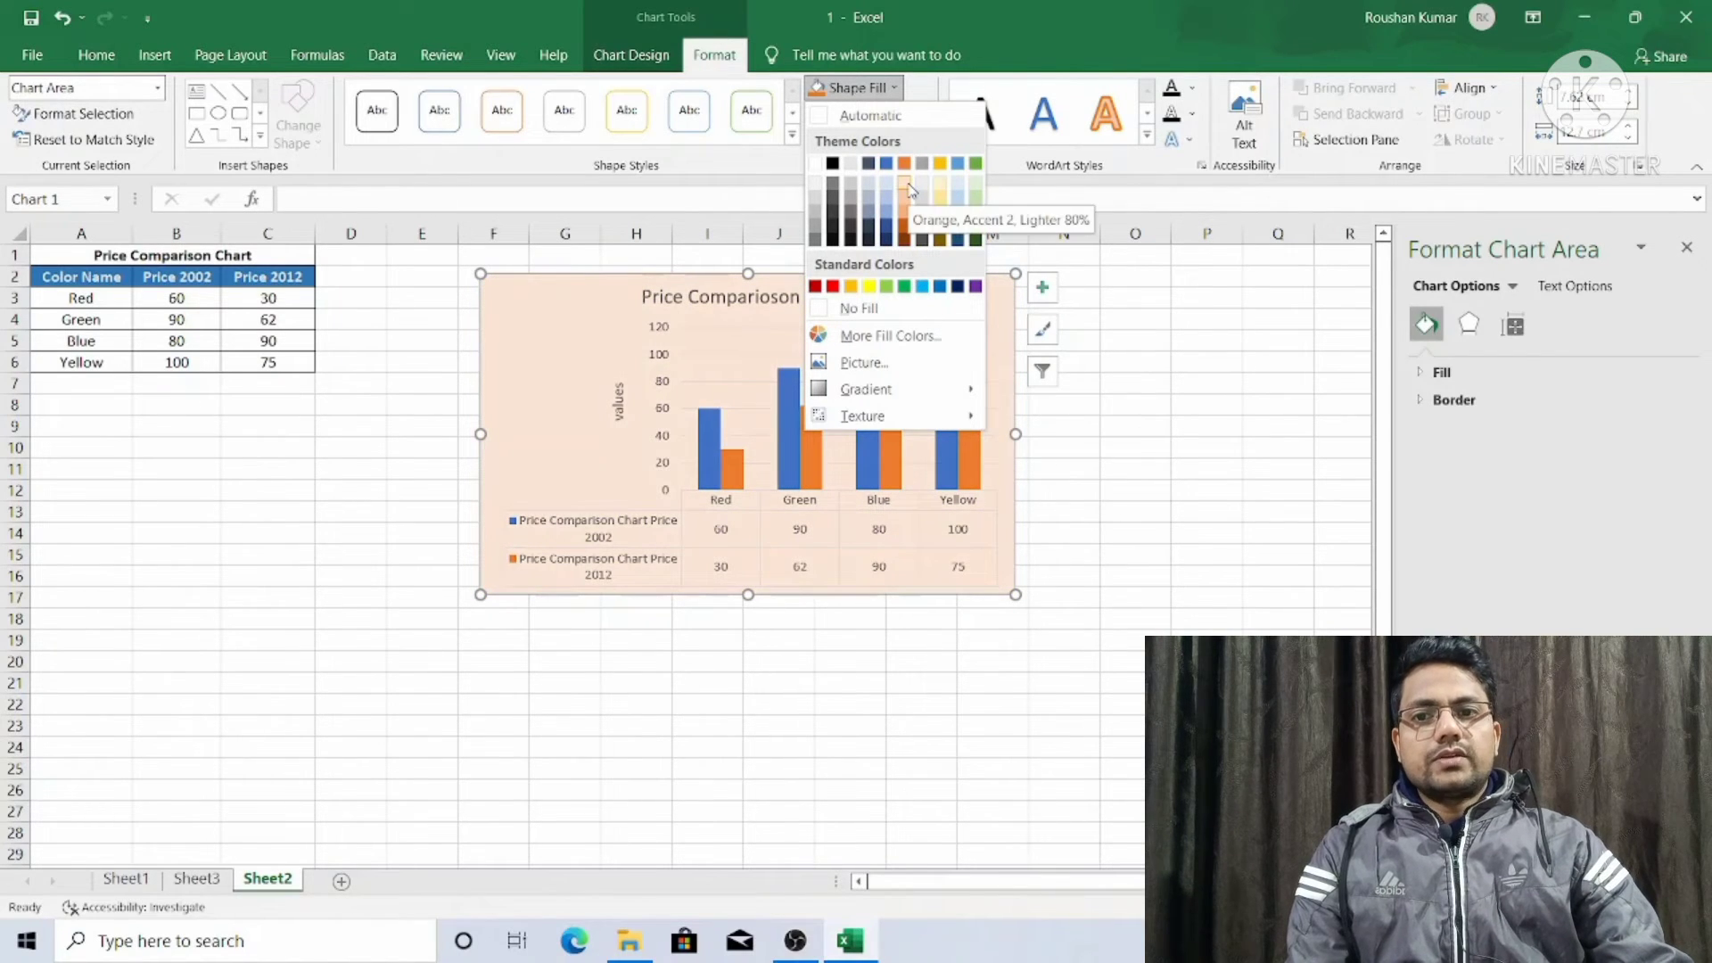
pyautogui.click(960, 187)
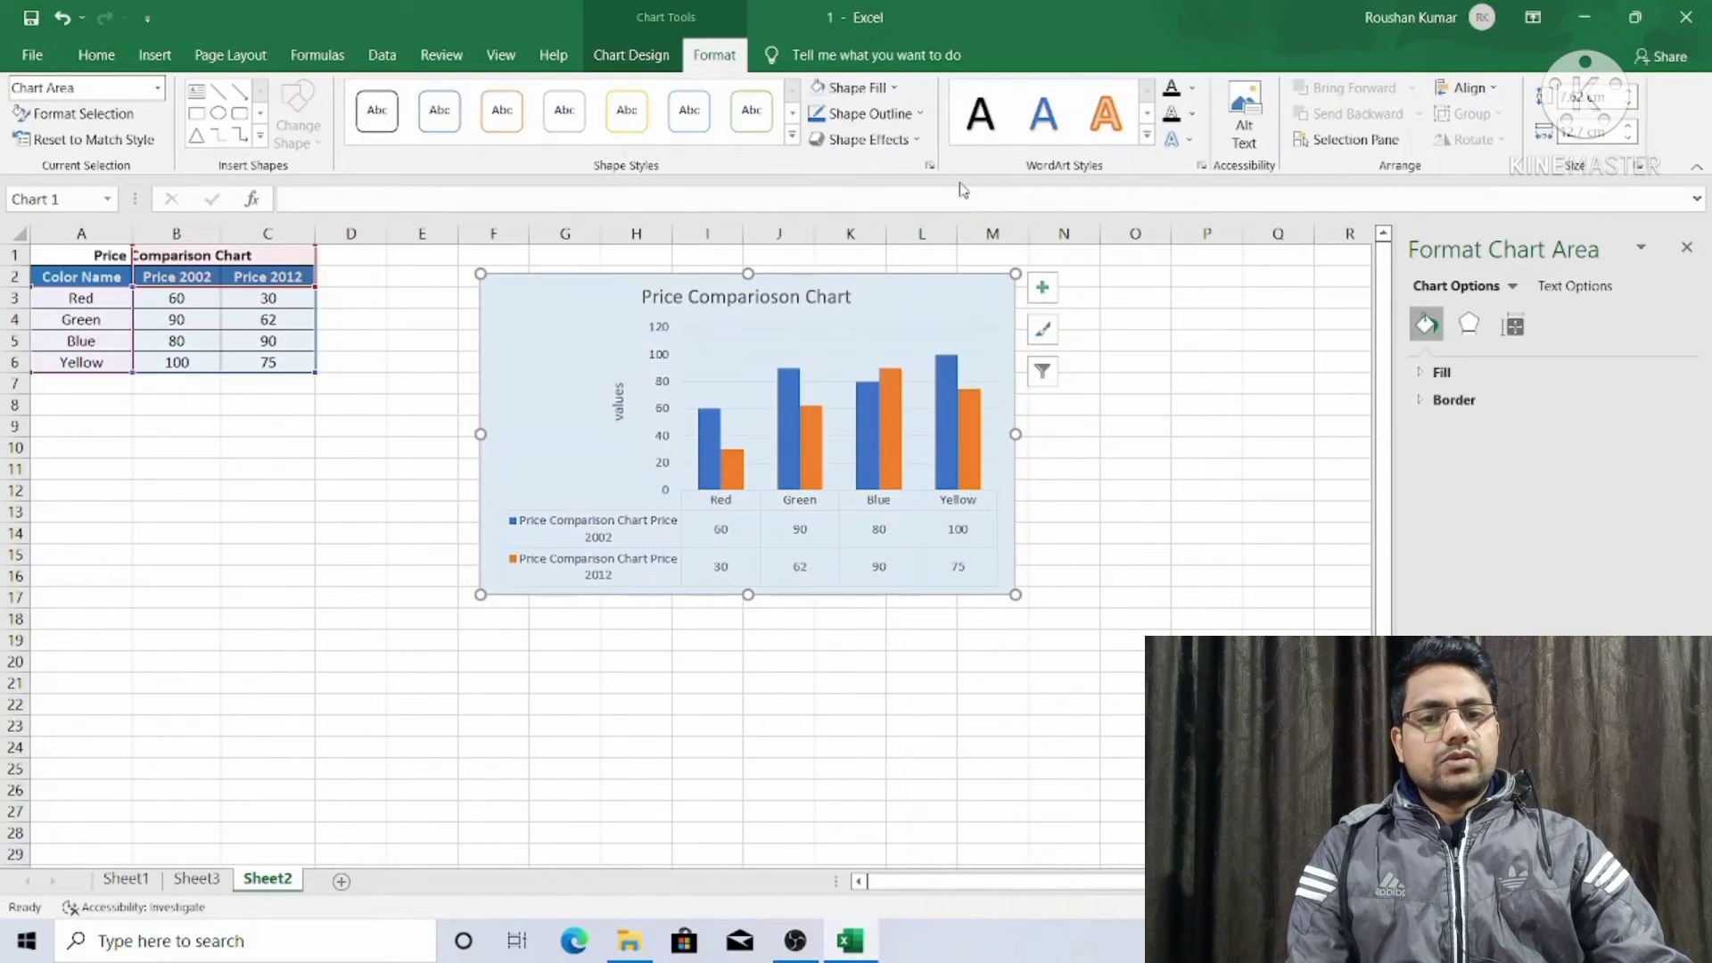
pyautogui.click(303, 425)
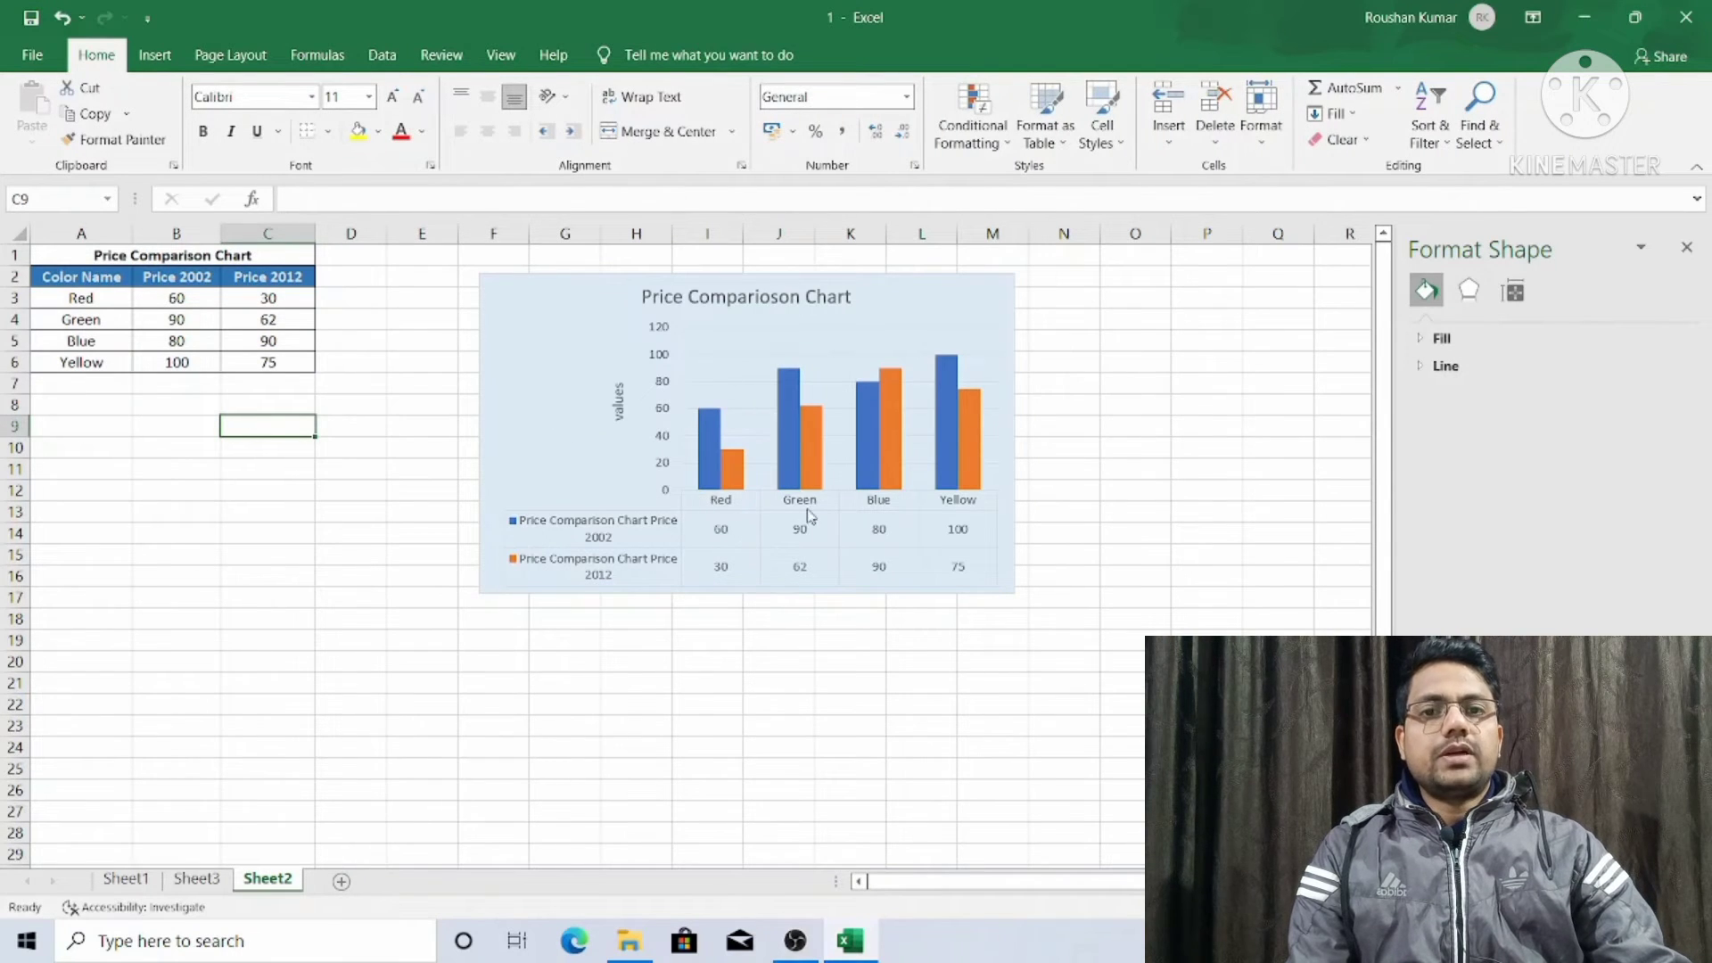
# Step: Set the outline of the price comparison chart's area to the standard red
pyautogui.click(775, 508)
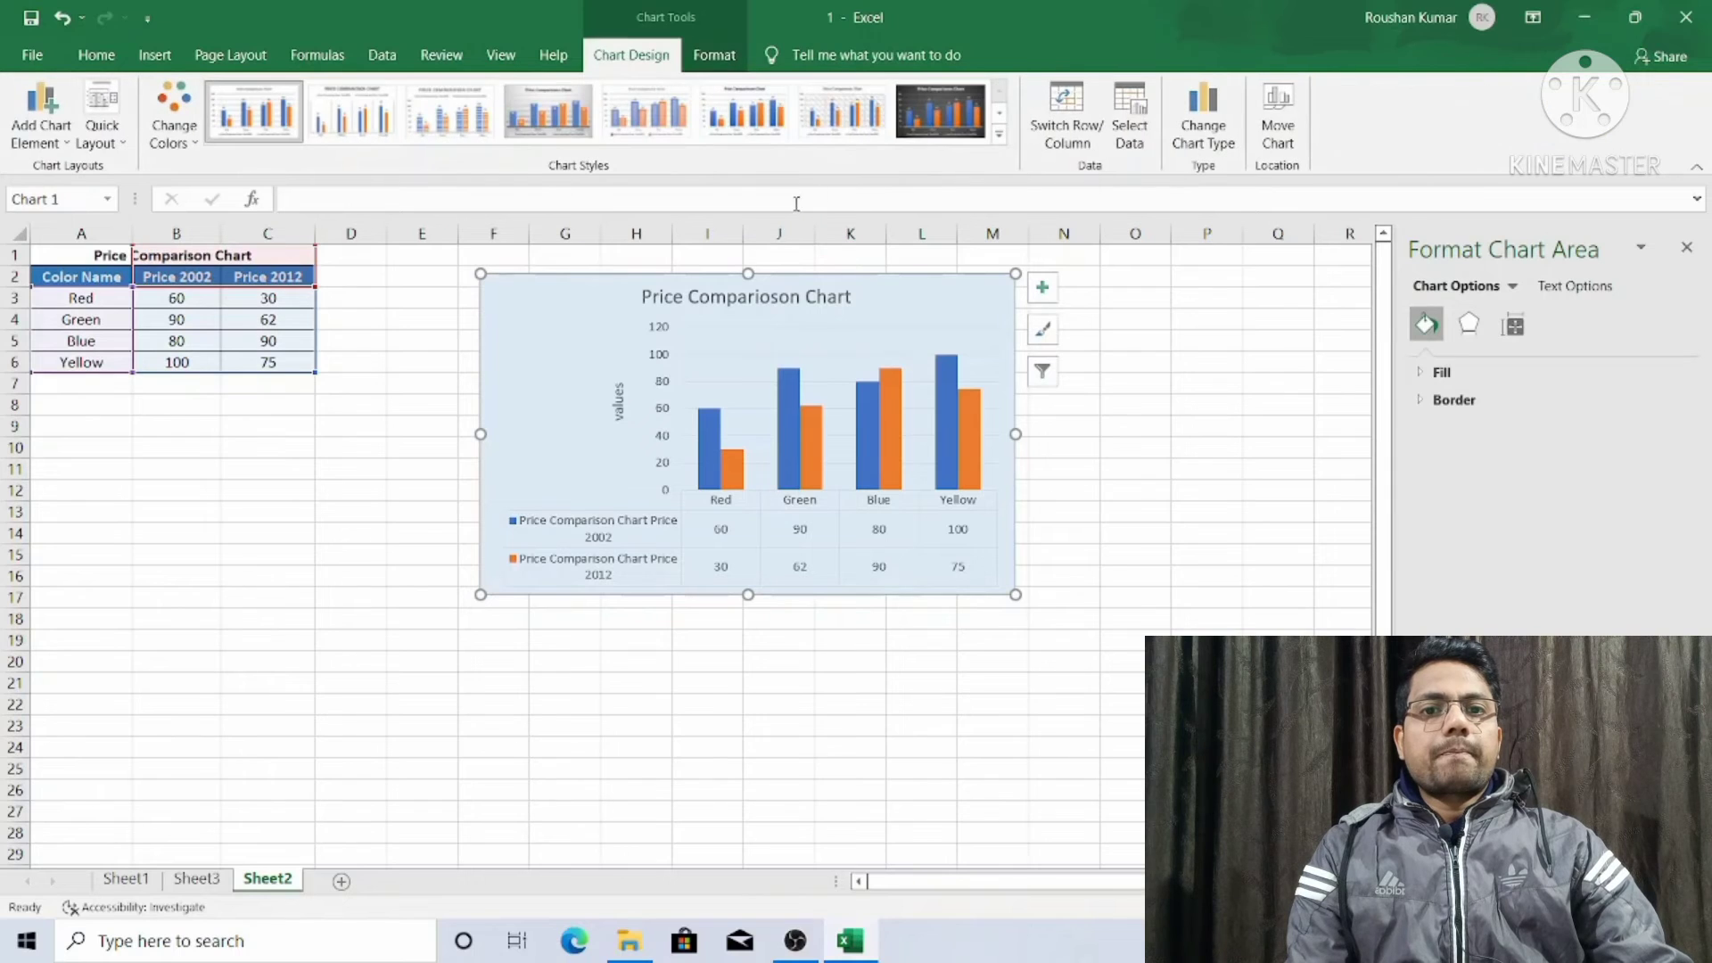
pyautogui.click(710, 56)
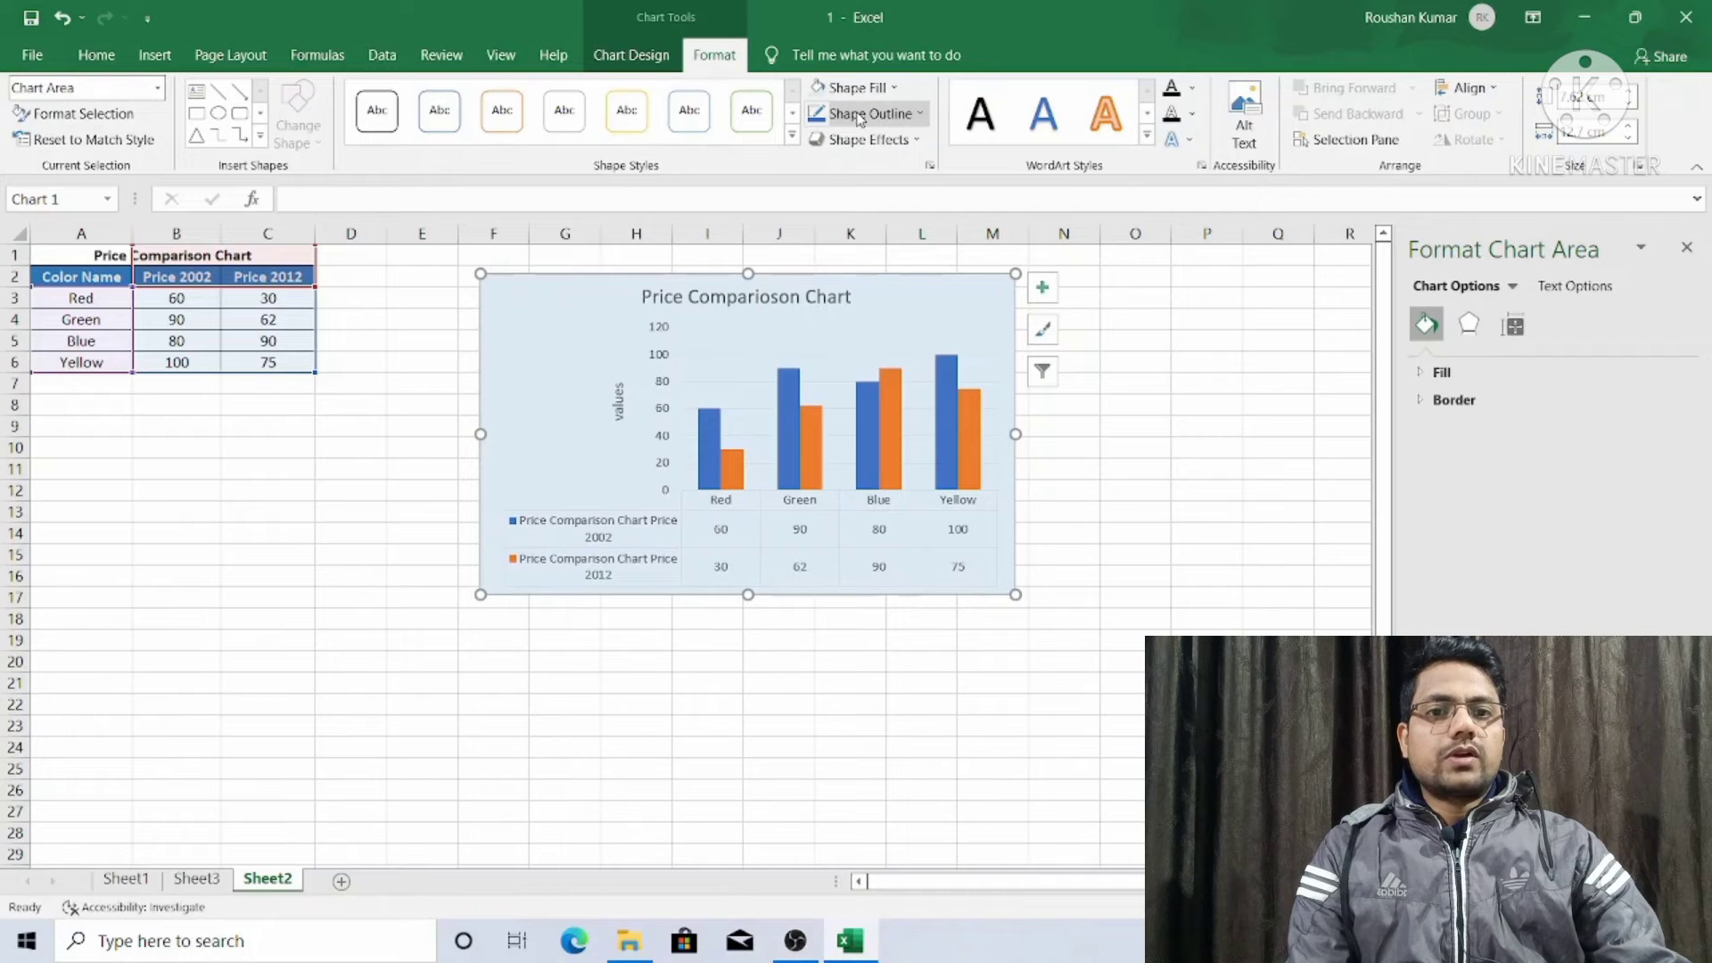
pyautogui.click(916, 118)
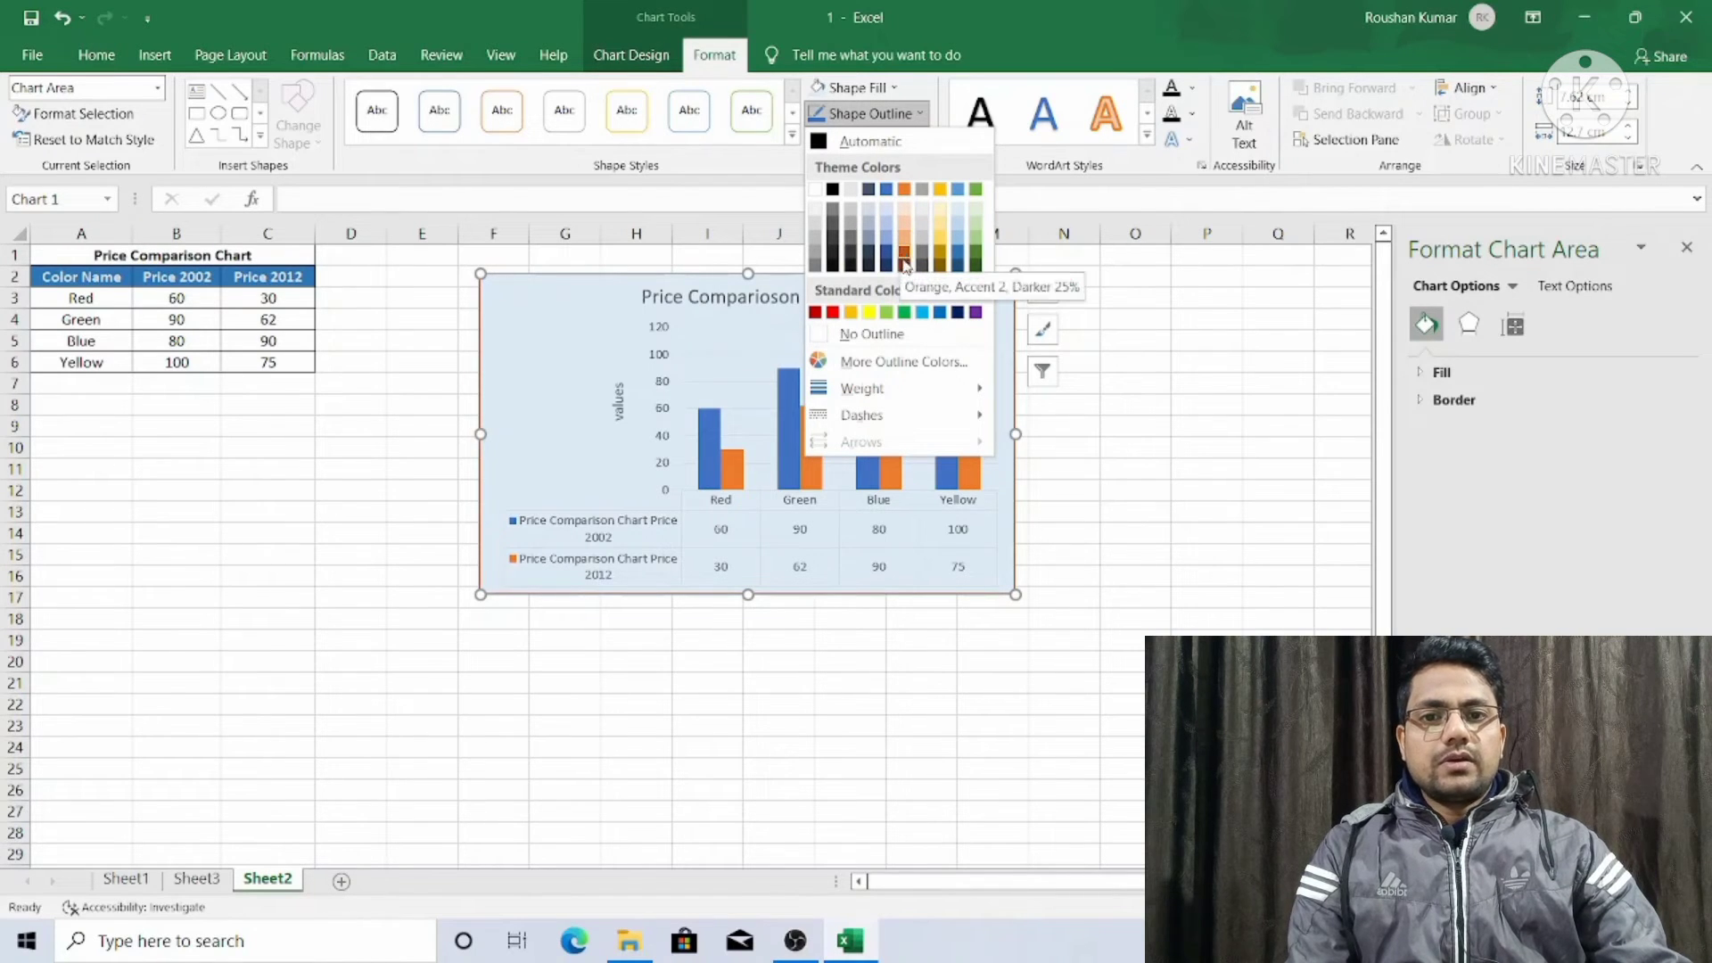
pyautogui.click(833, 312)
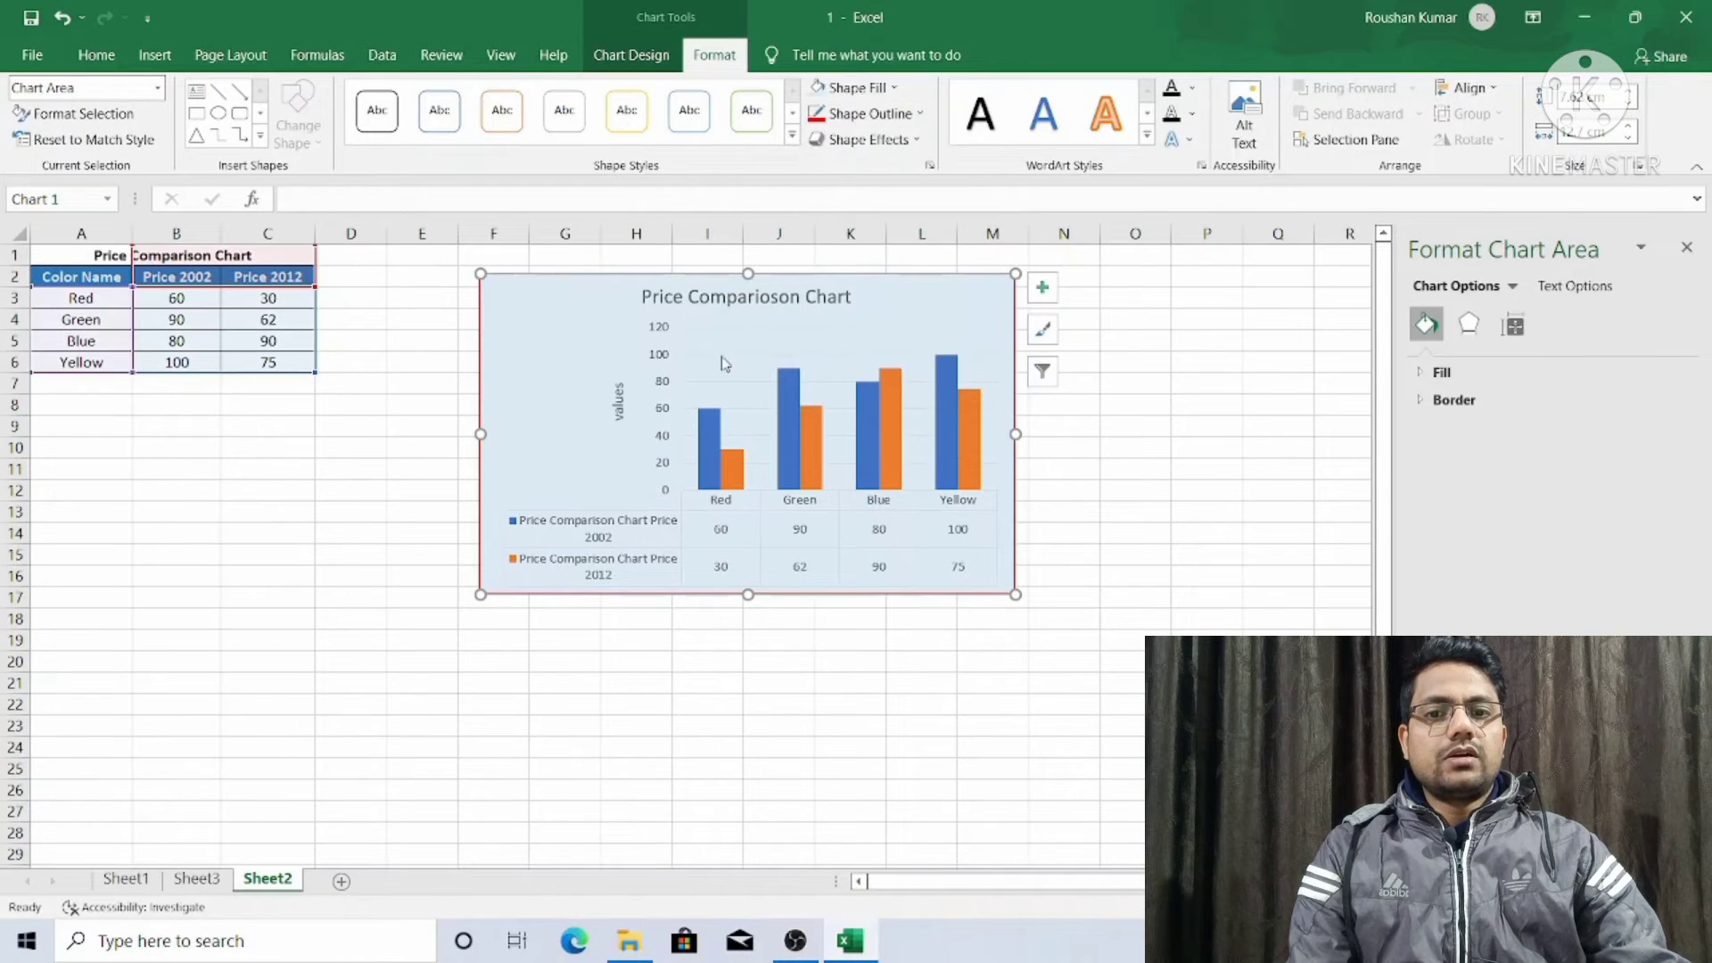
pyautogui.click(621, 743)
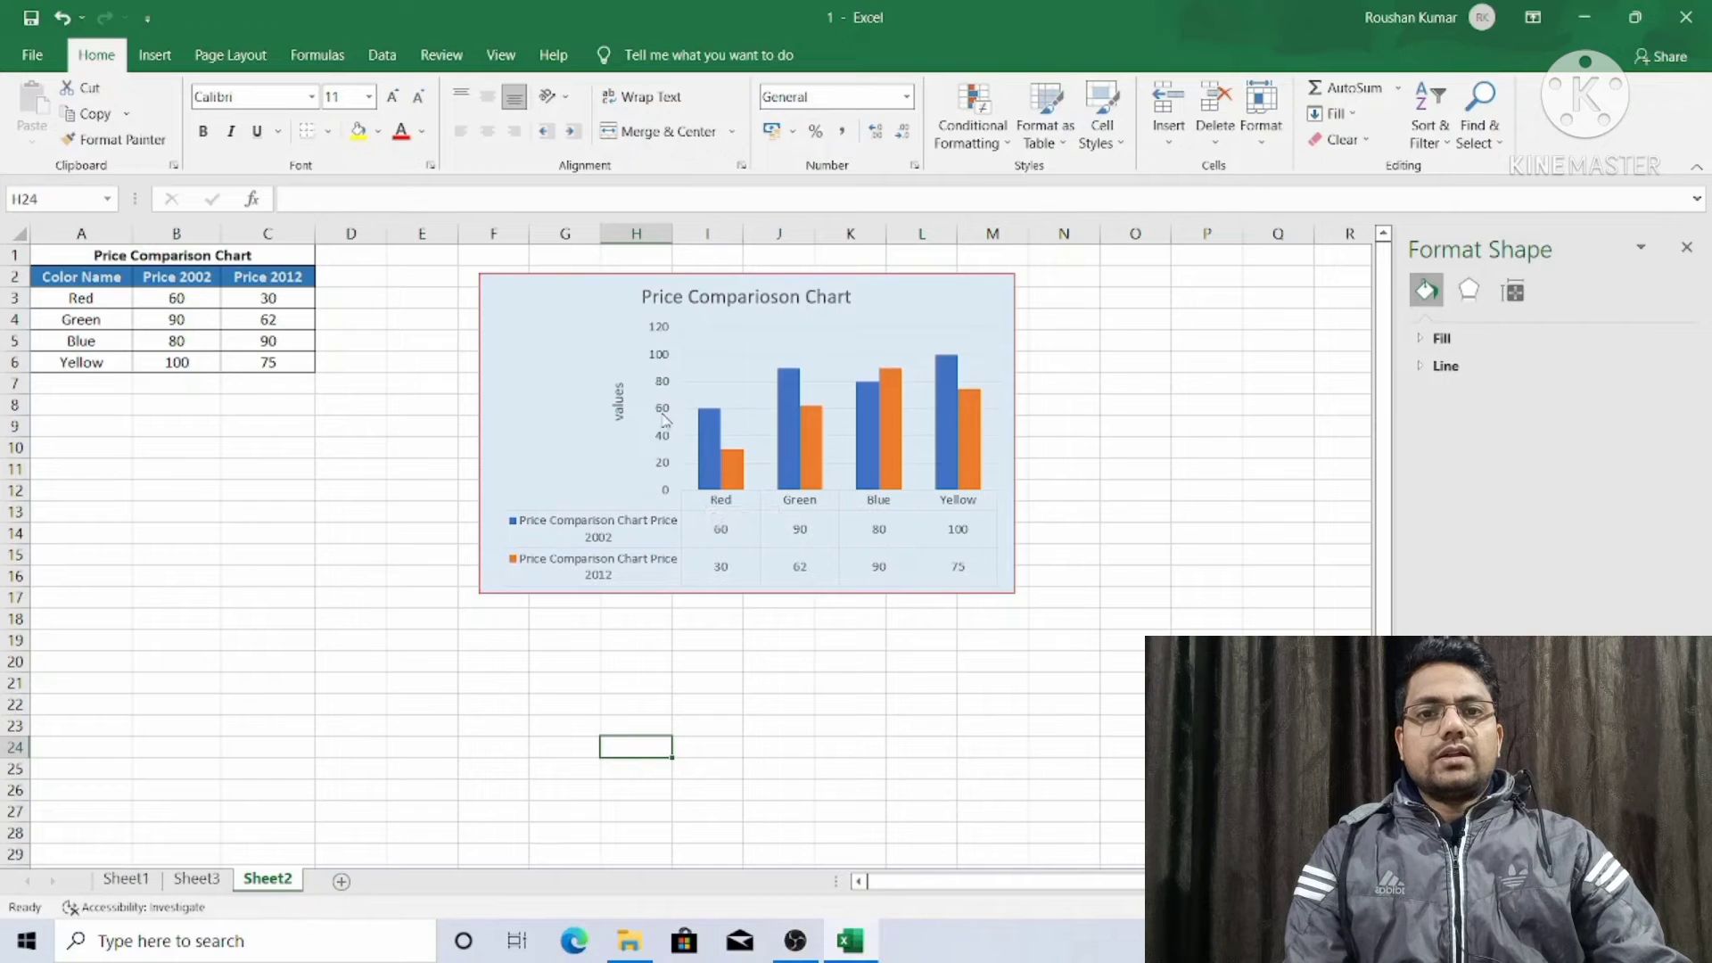
# Step: Review the outline colour, weight and dash options for the chart area
pyautogui.click(627, 385)
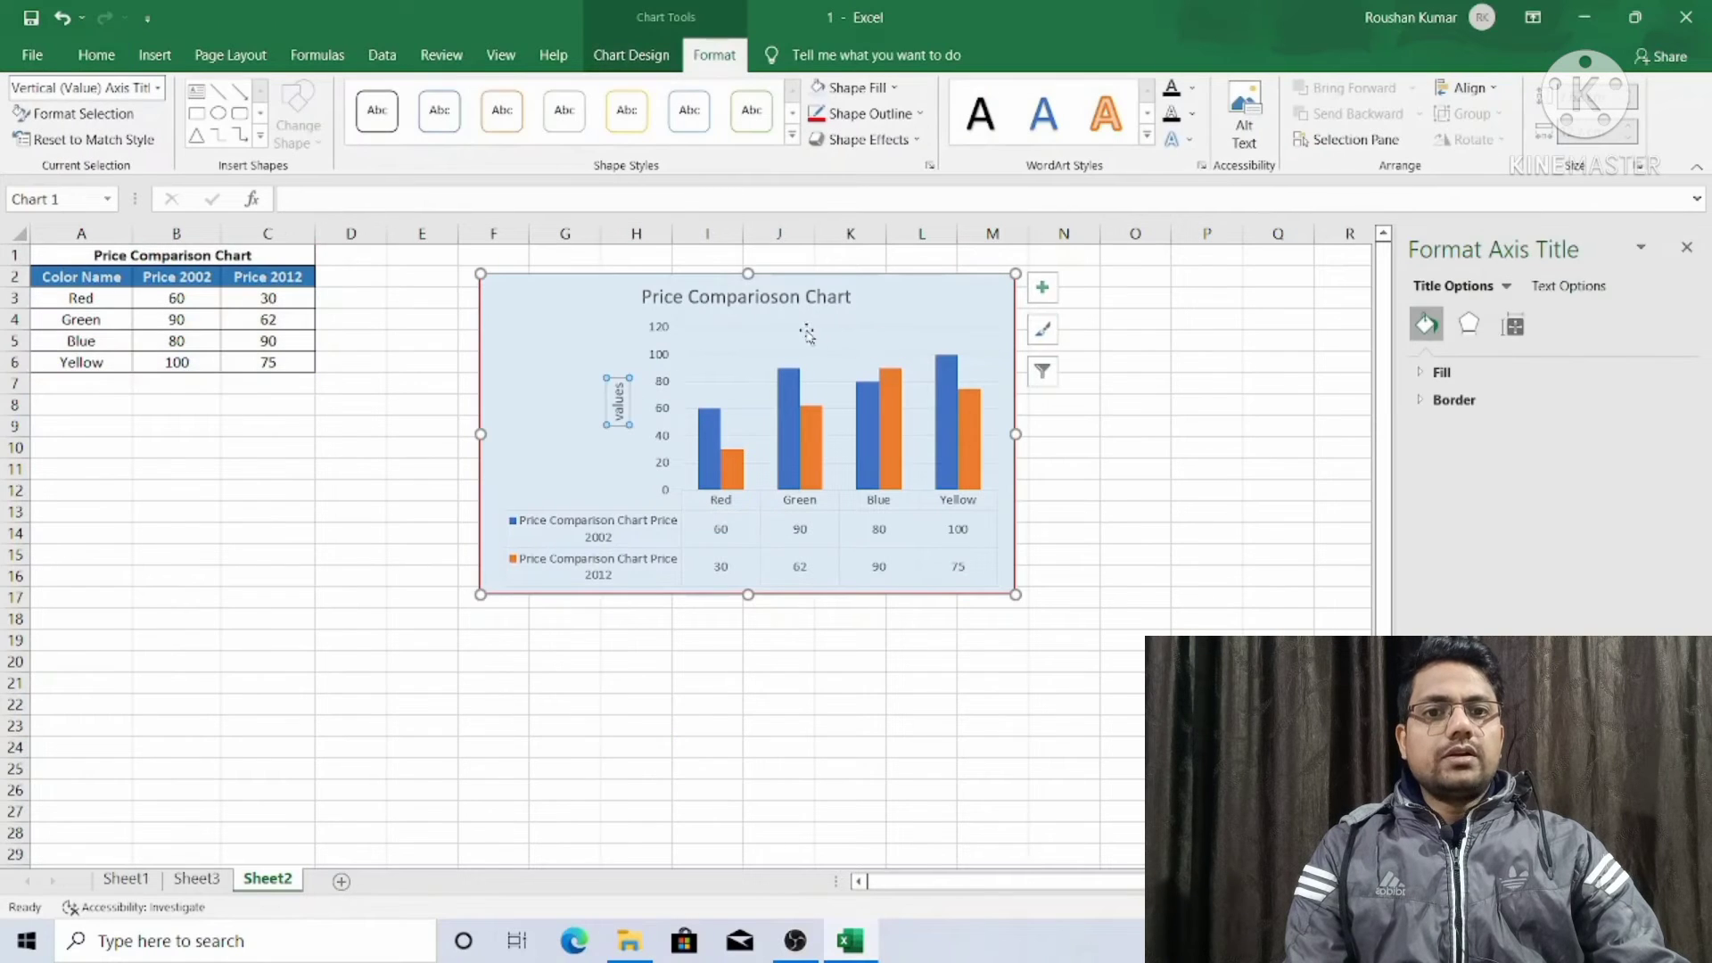
pyautogui.click(721, 340)
pyautogui.click(758, 591)
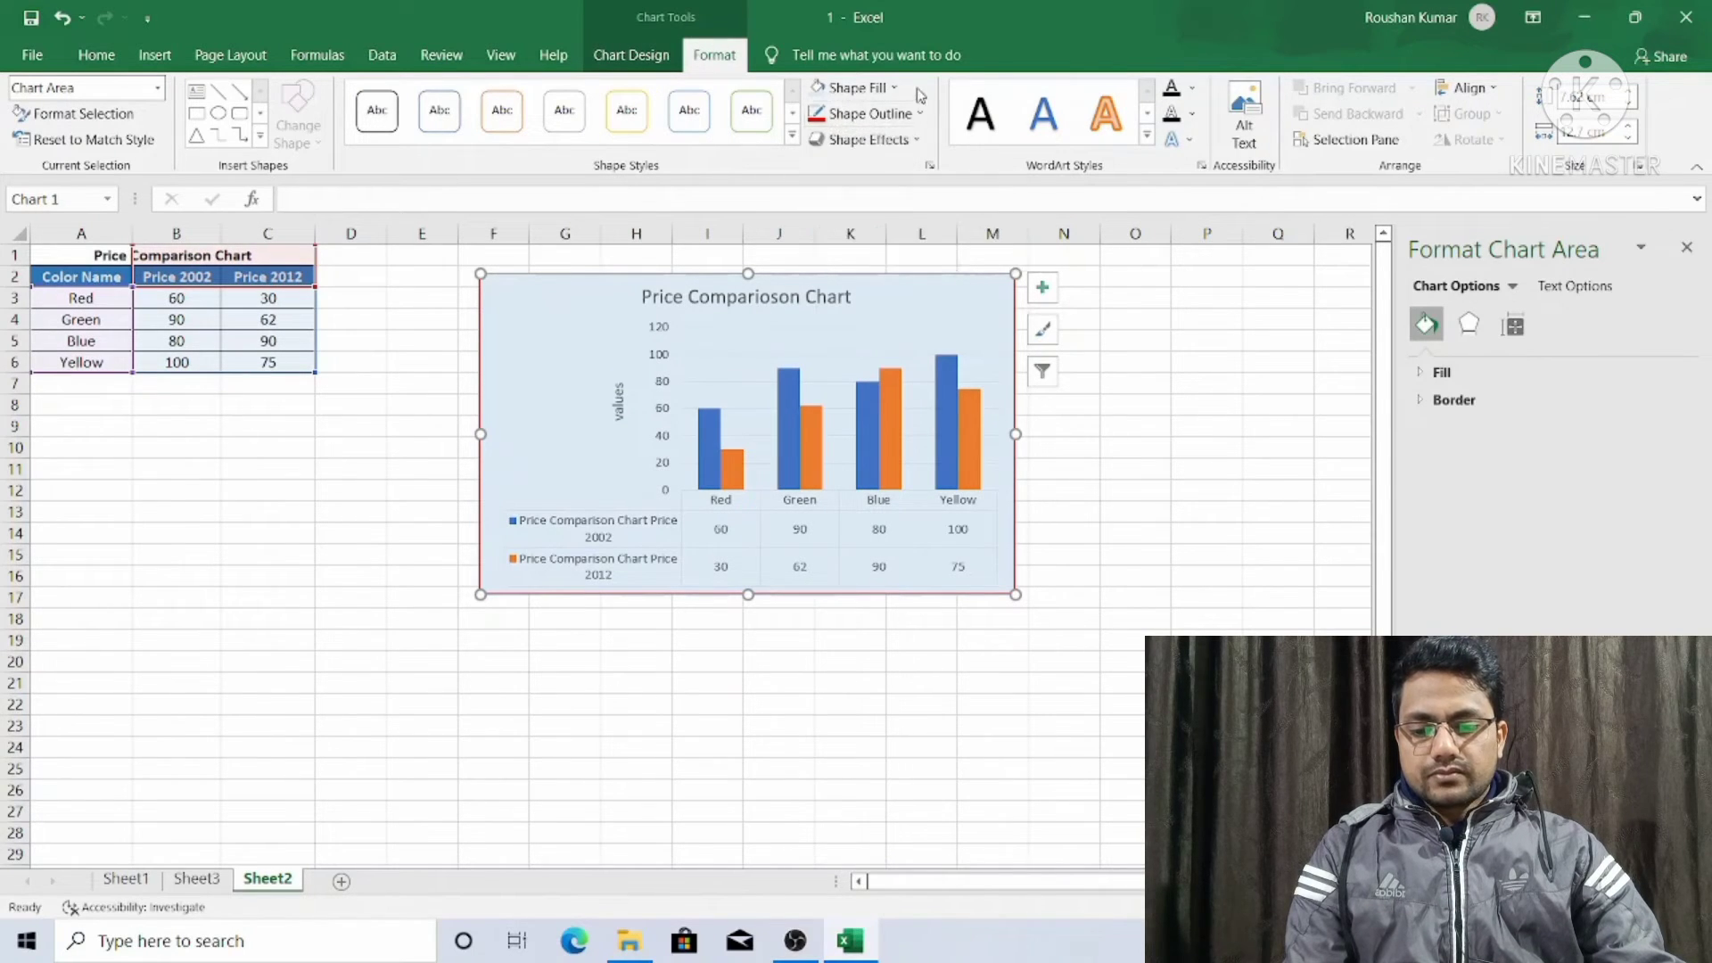
pyautogui.click(901, 115)
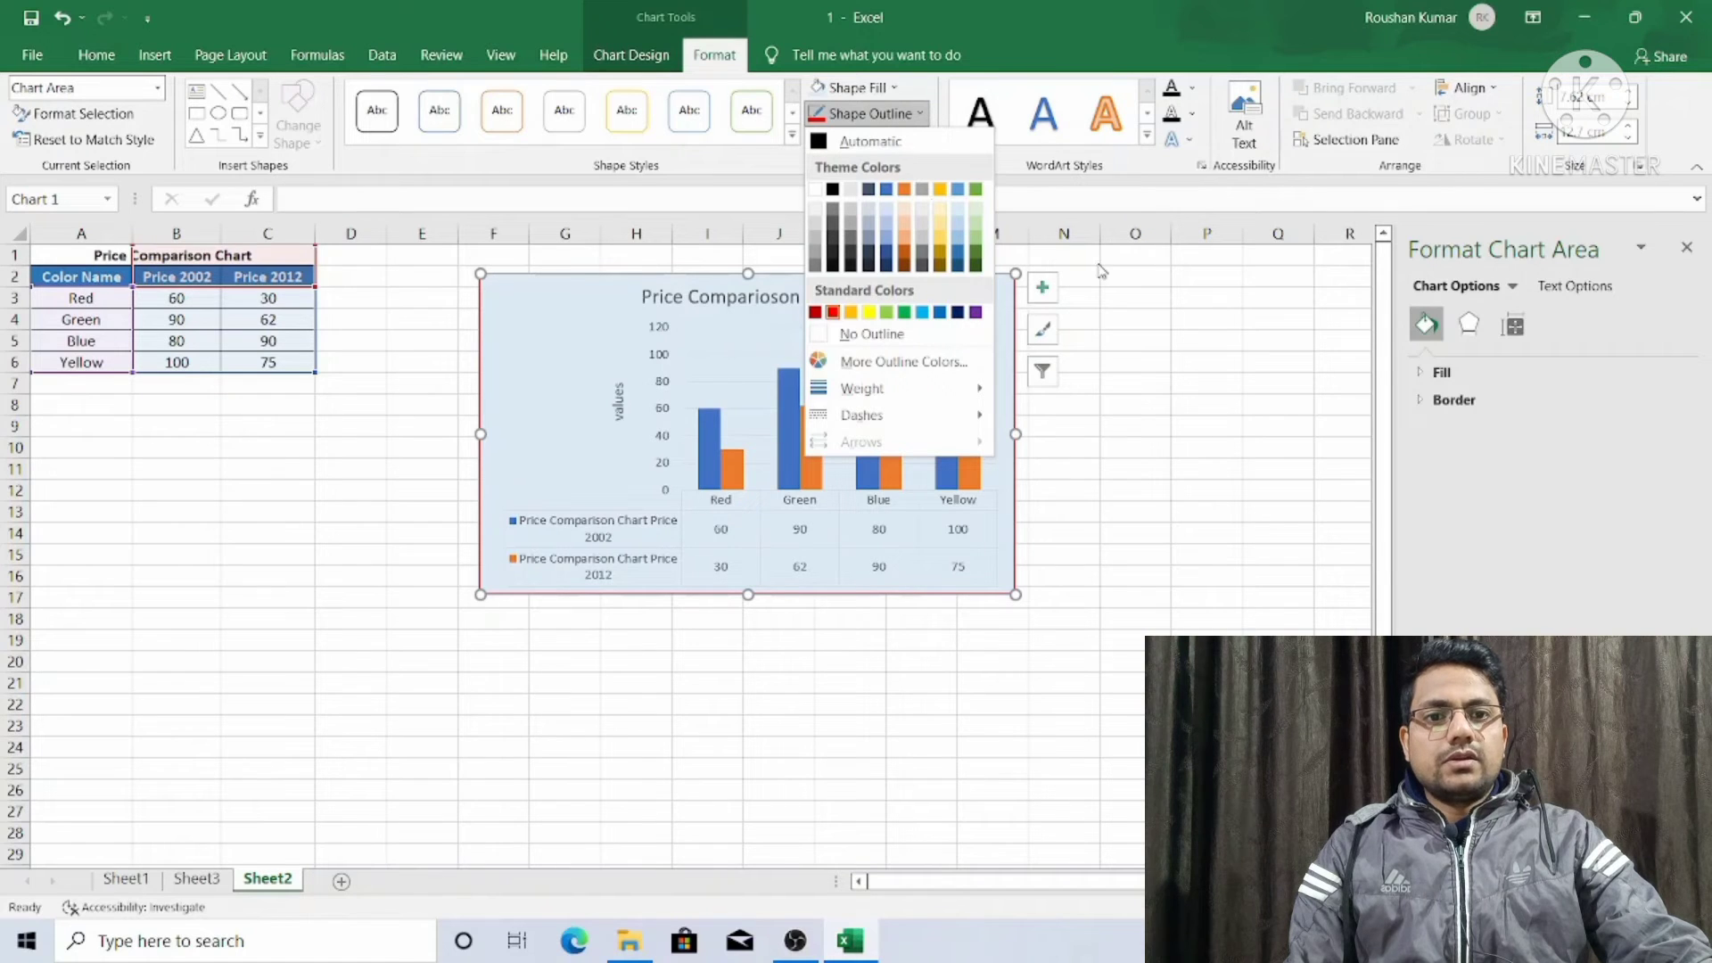
pyautogui.click(1166, 306)
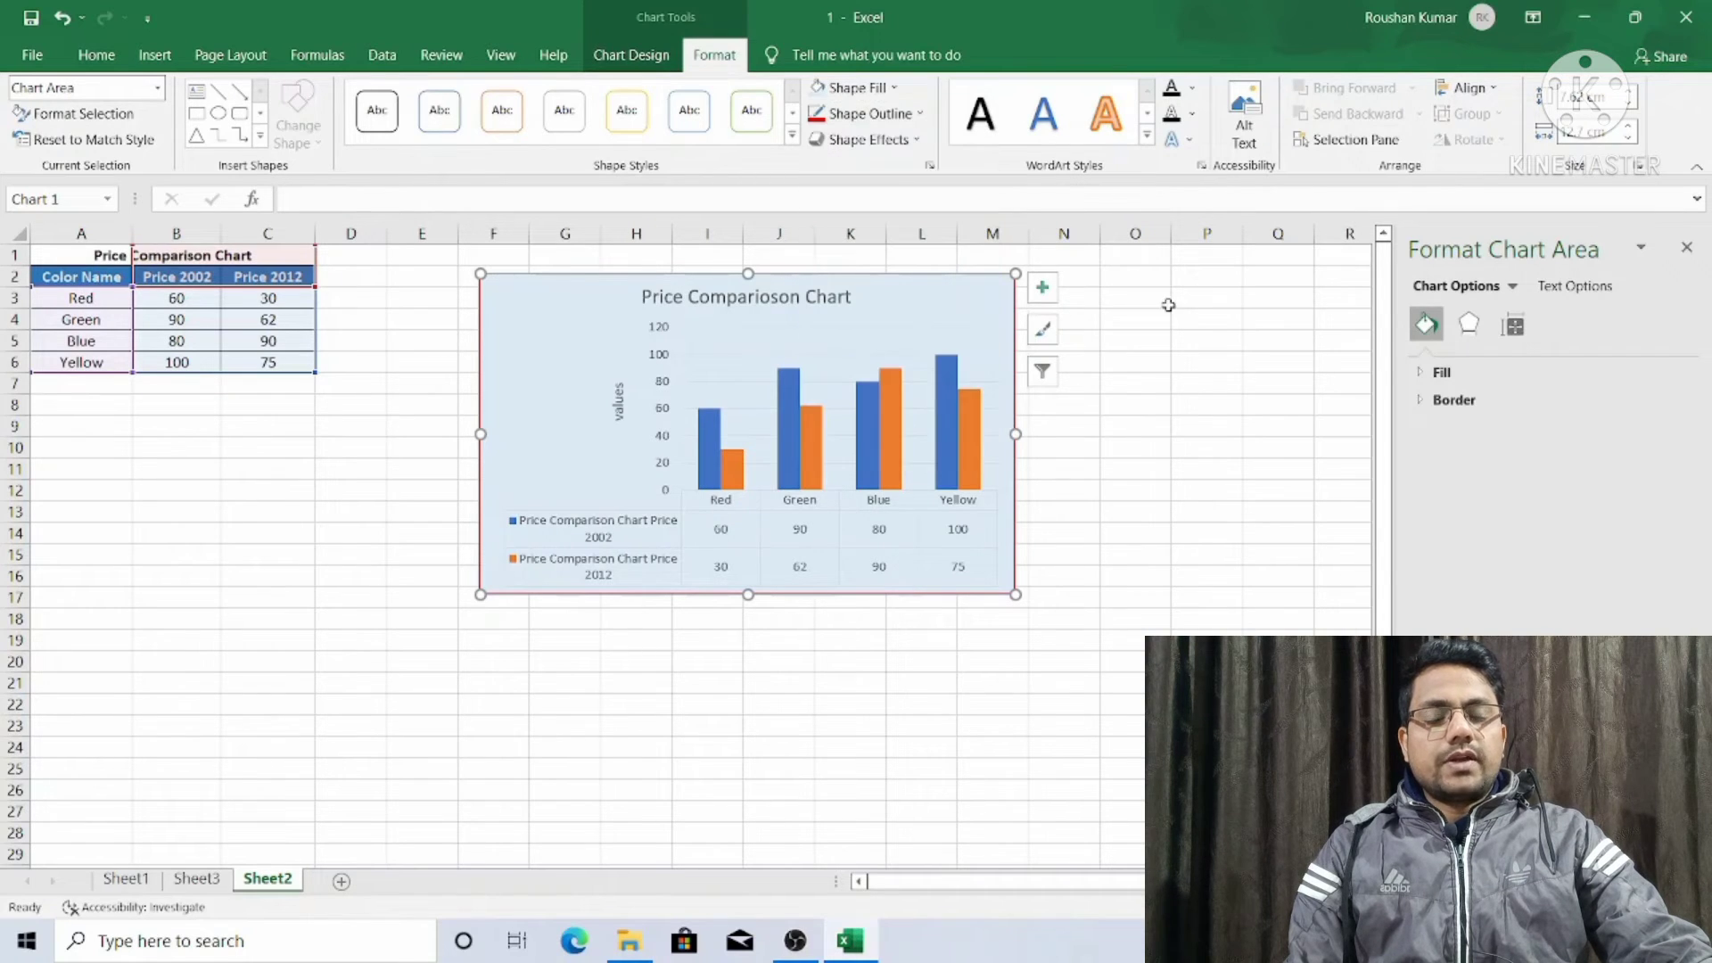
# Step: Apply the Preset 12 shape effect to the chart area
pyautogui.click(918, 144)
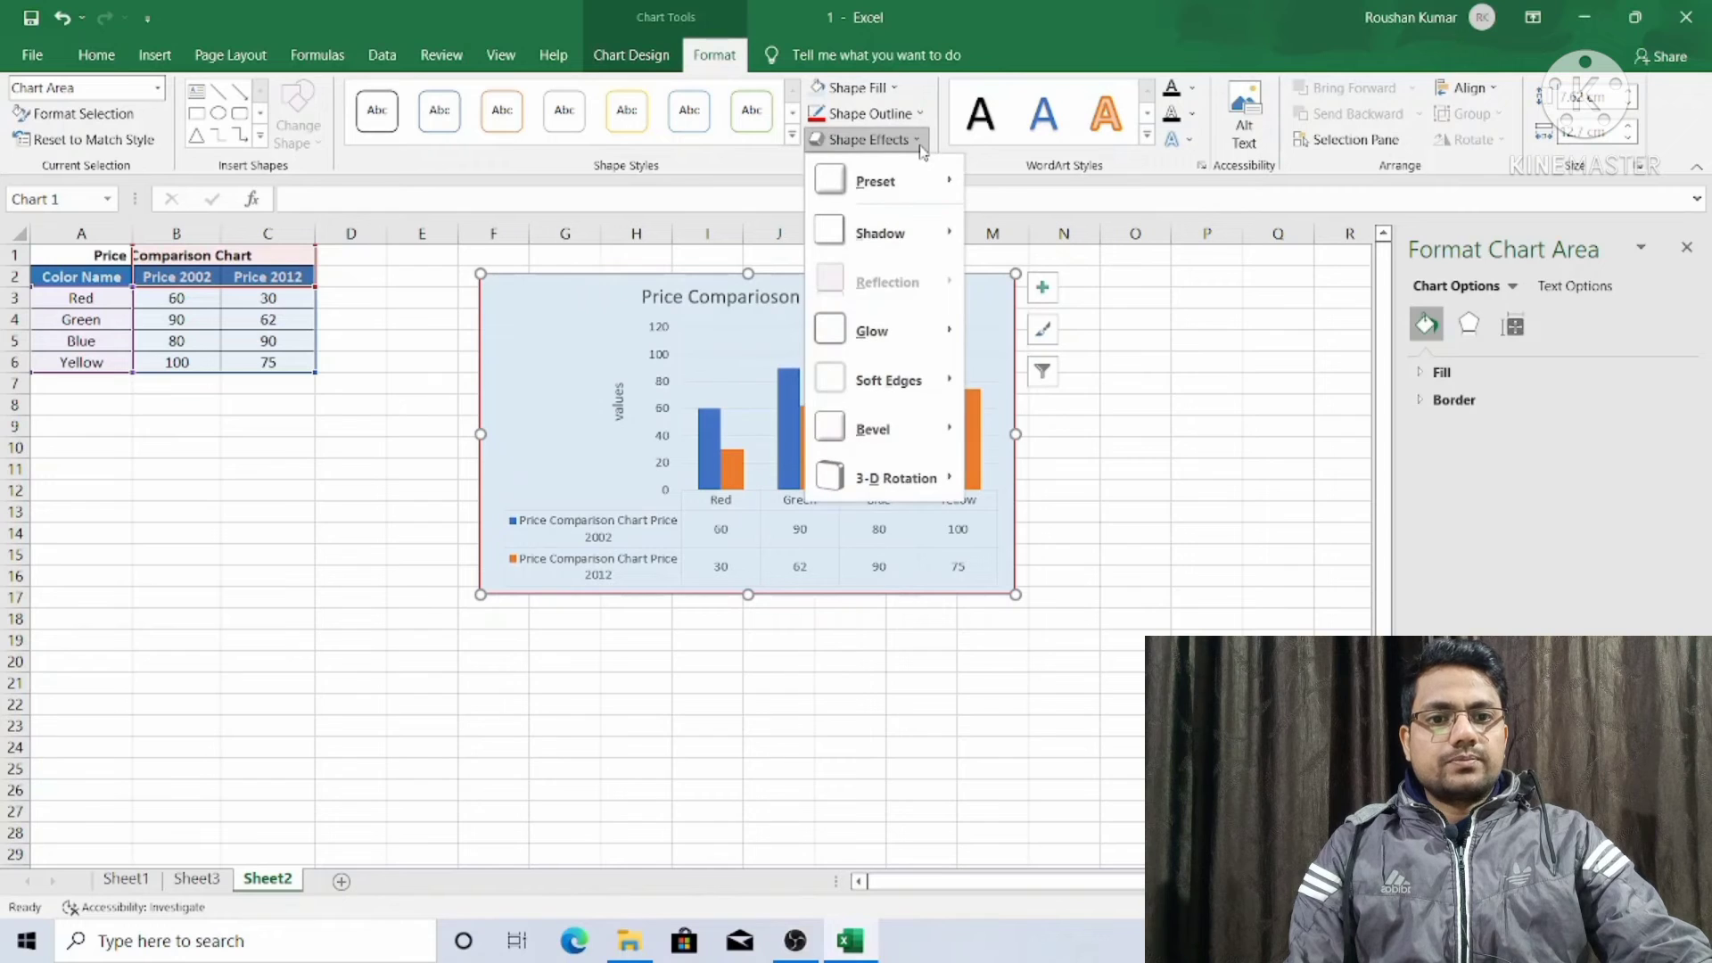
pyautogui.moveTo(918, 198)
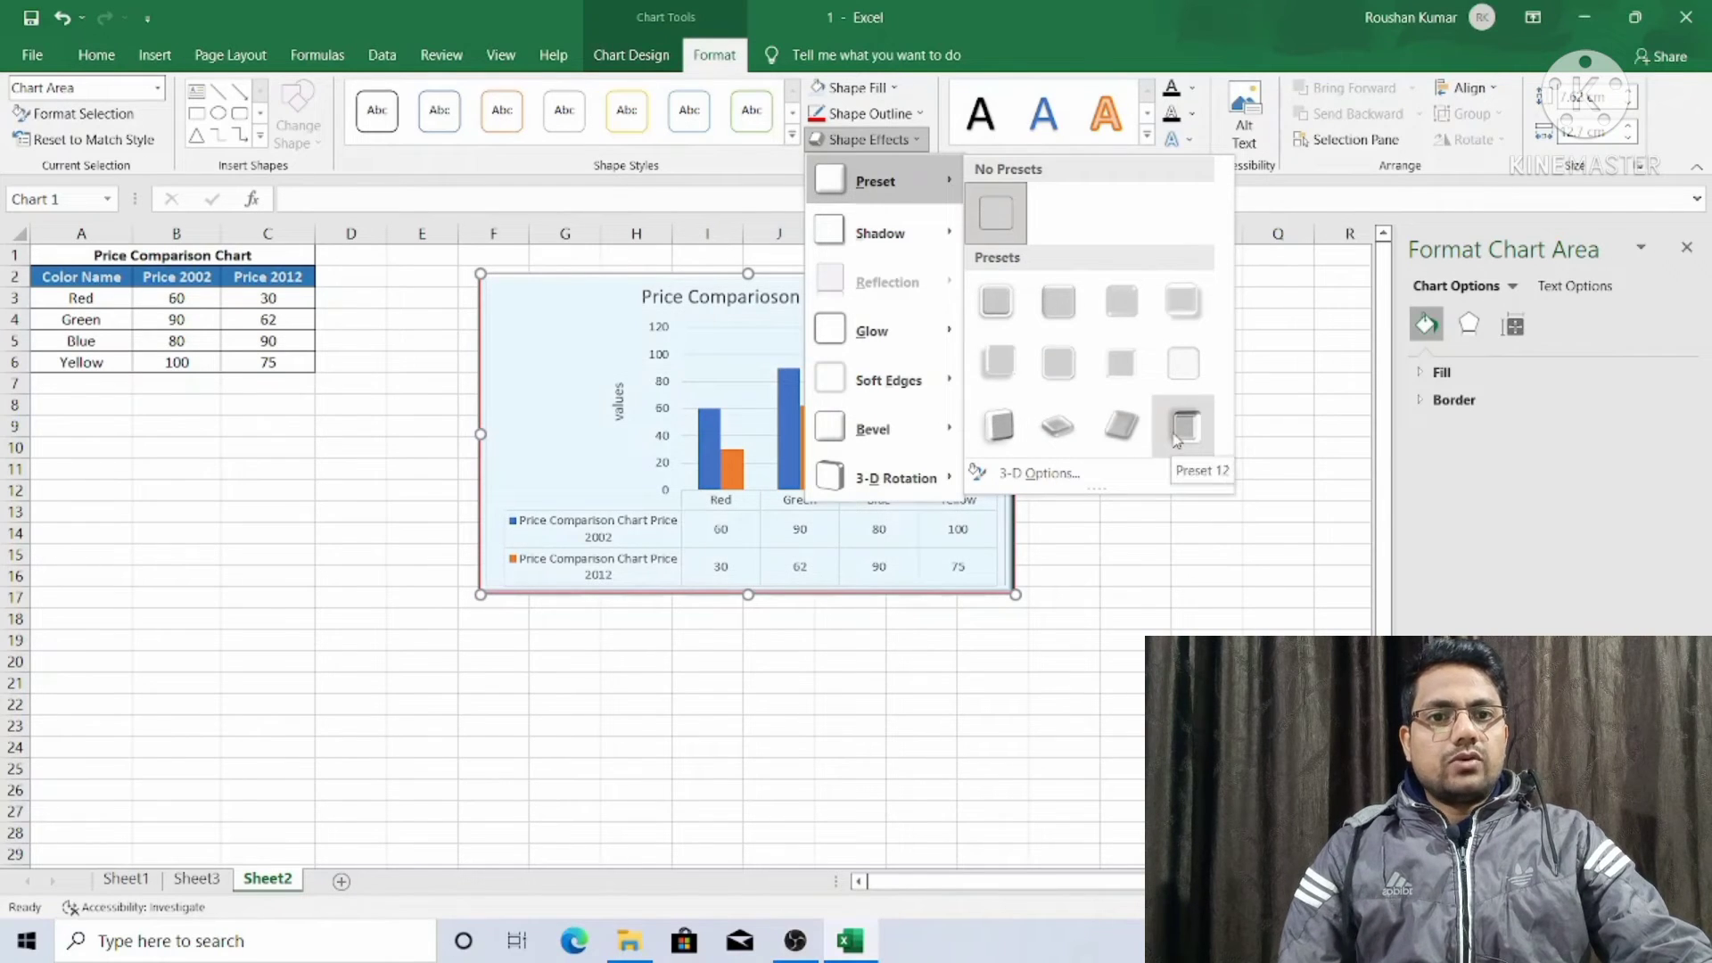
pyautogui.click(1181, 429)
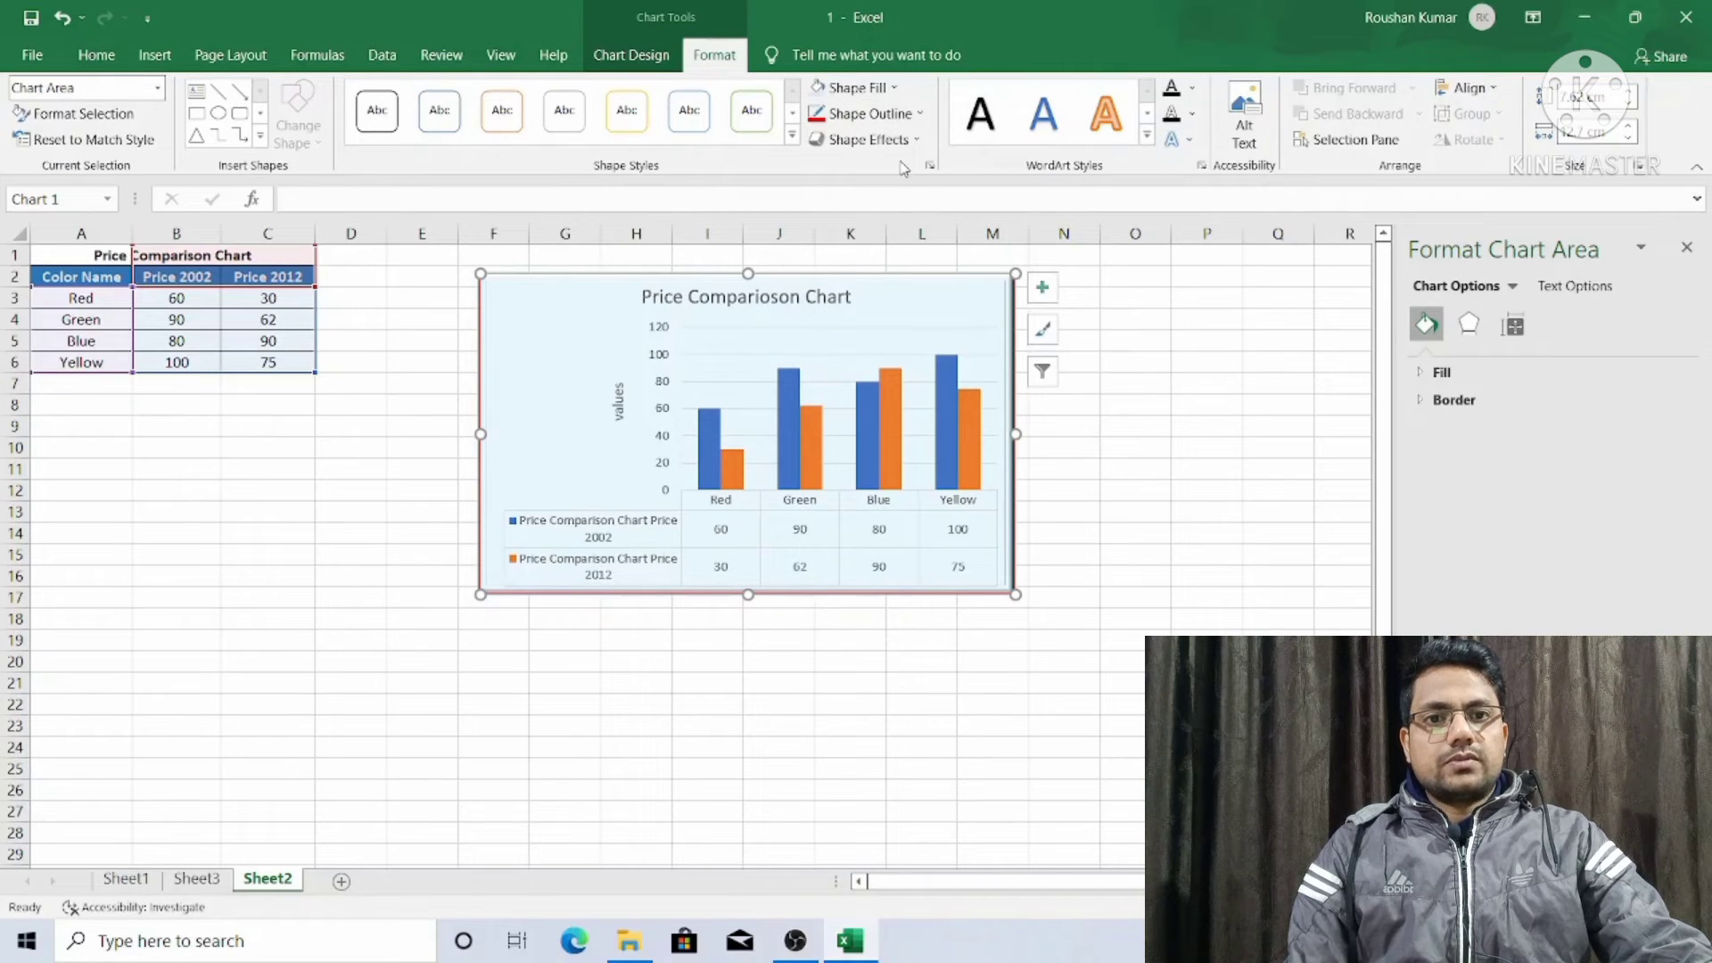
# Step: Browse the shadow effects offered for the chart's major gridlines
pyautogui.click(861, 139)
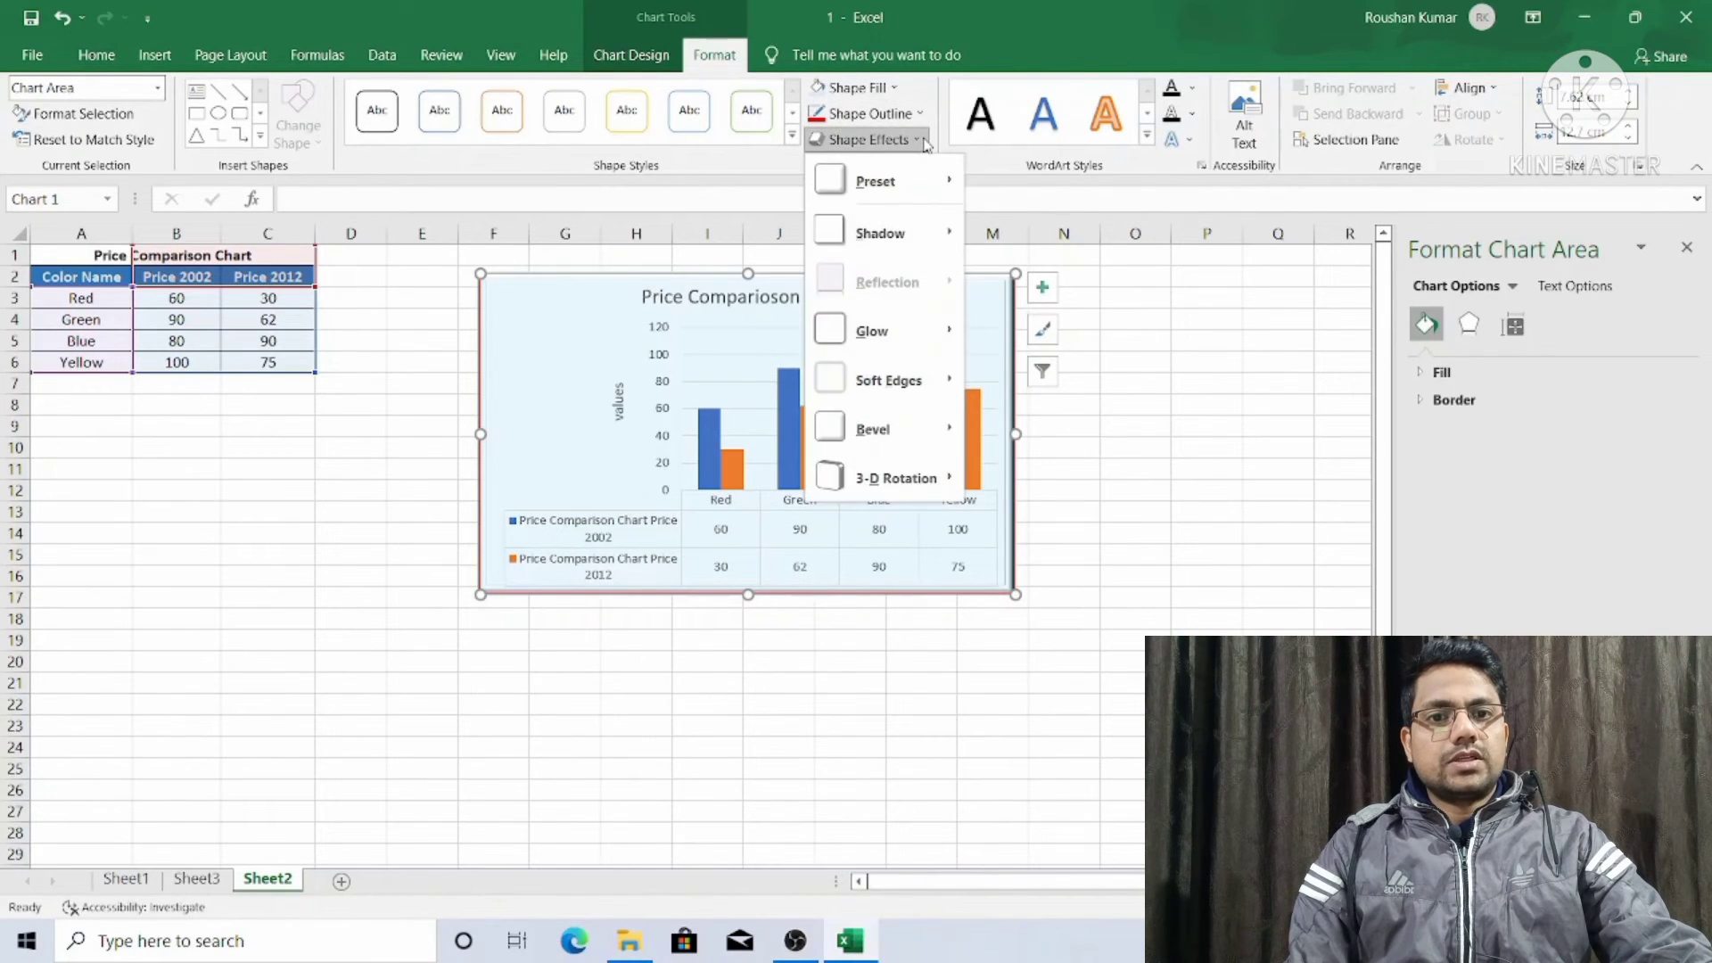
pyautogui.click(463, 667)
pyautogui.click(911, 409)
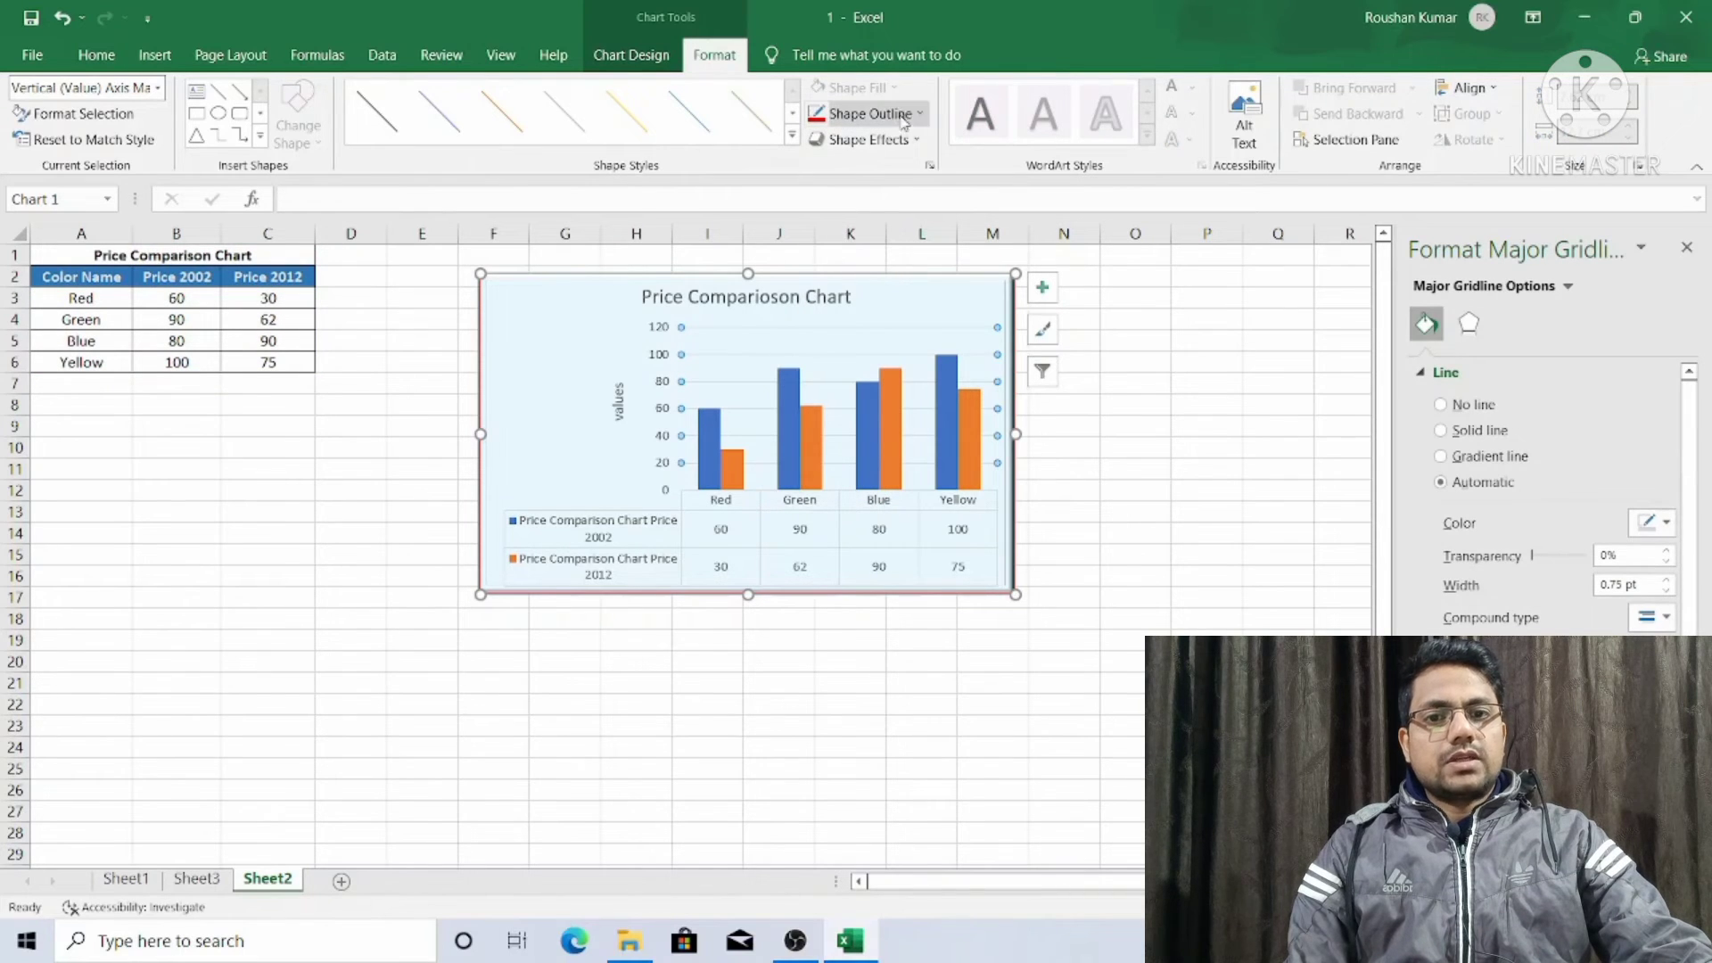
pyautogui.click(911, 142)
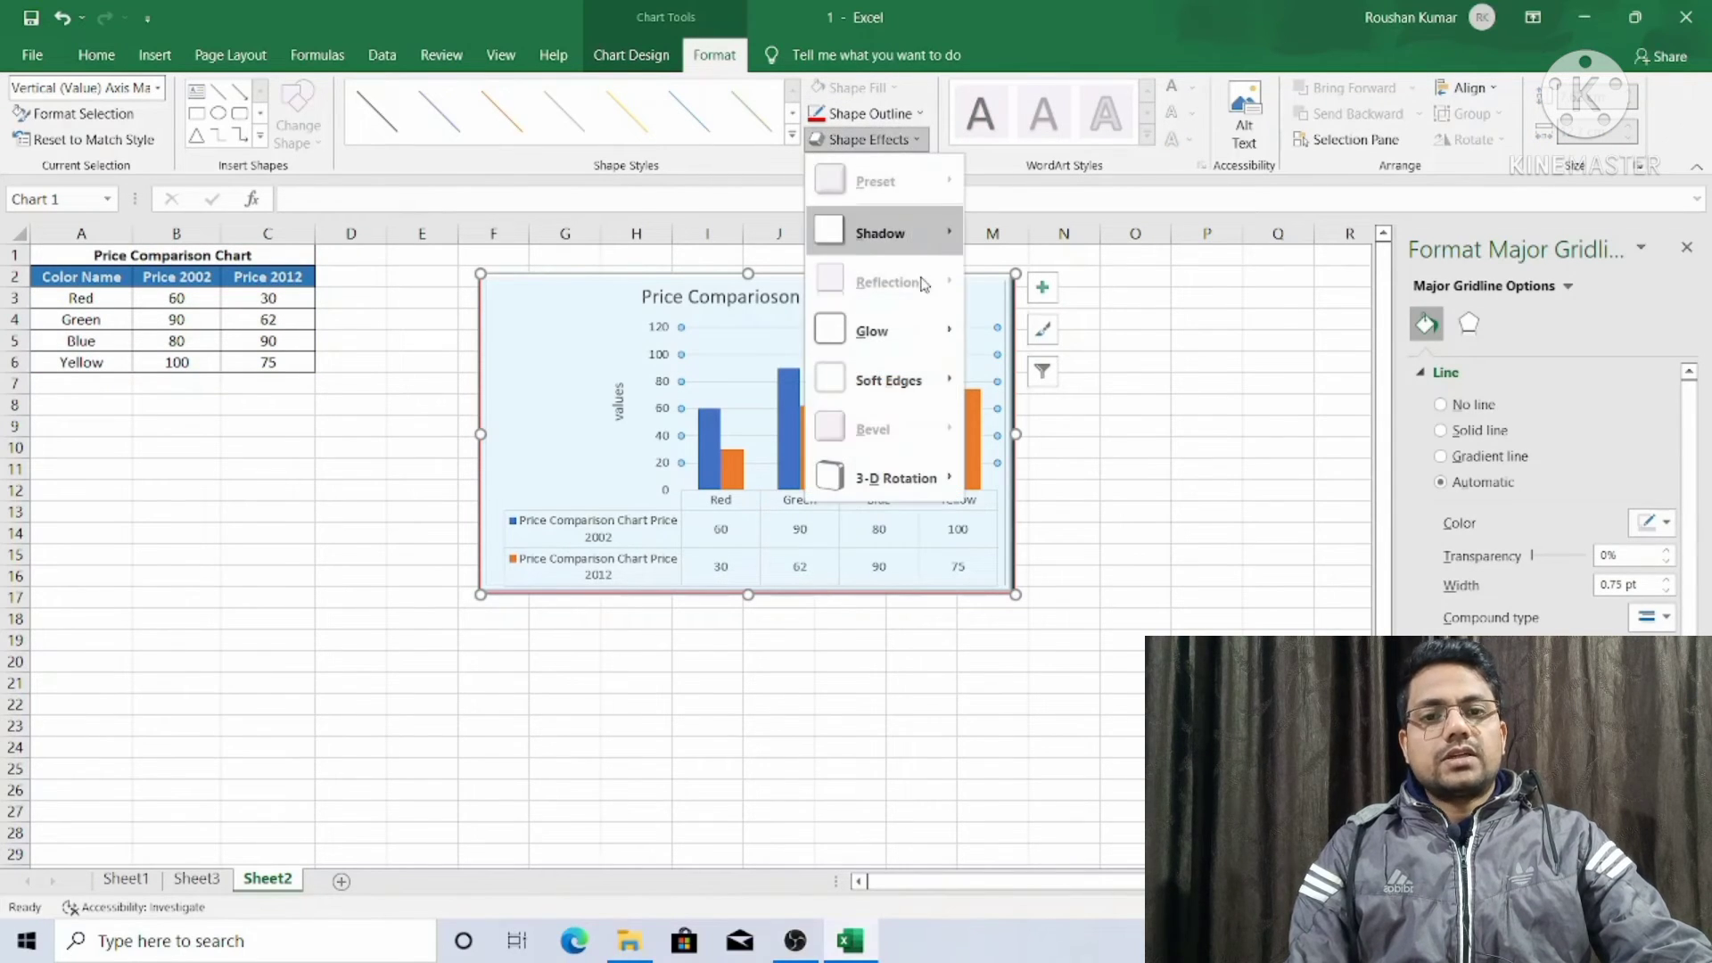
pyautogui.moveTo(928, 249)
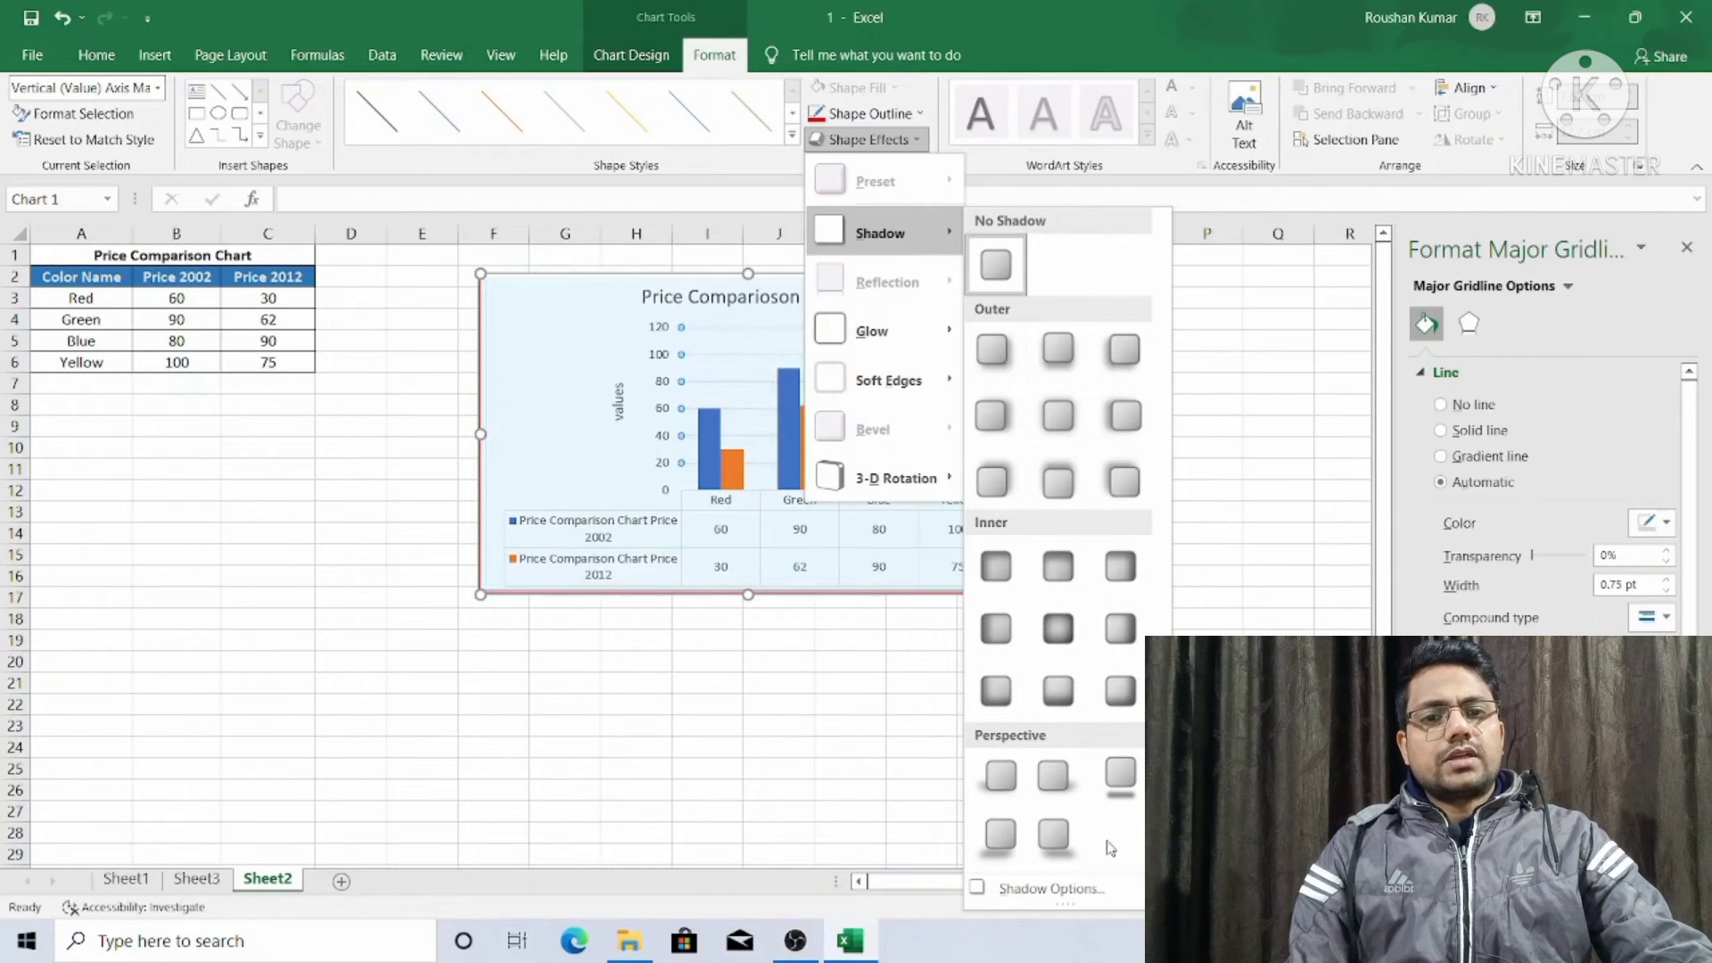
pyautogui.click(928, 796)
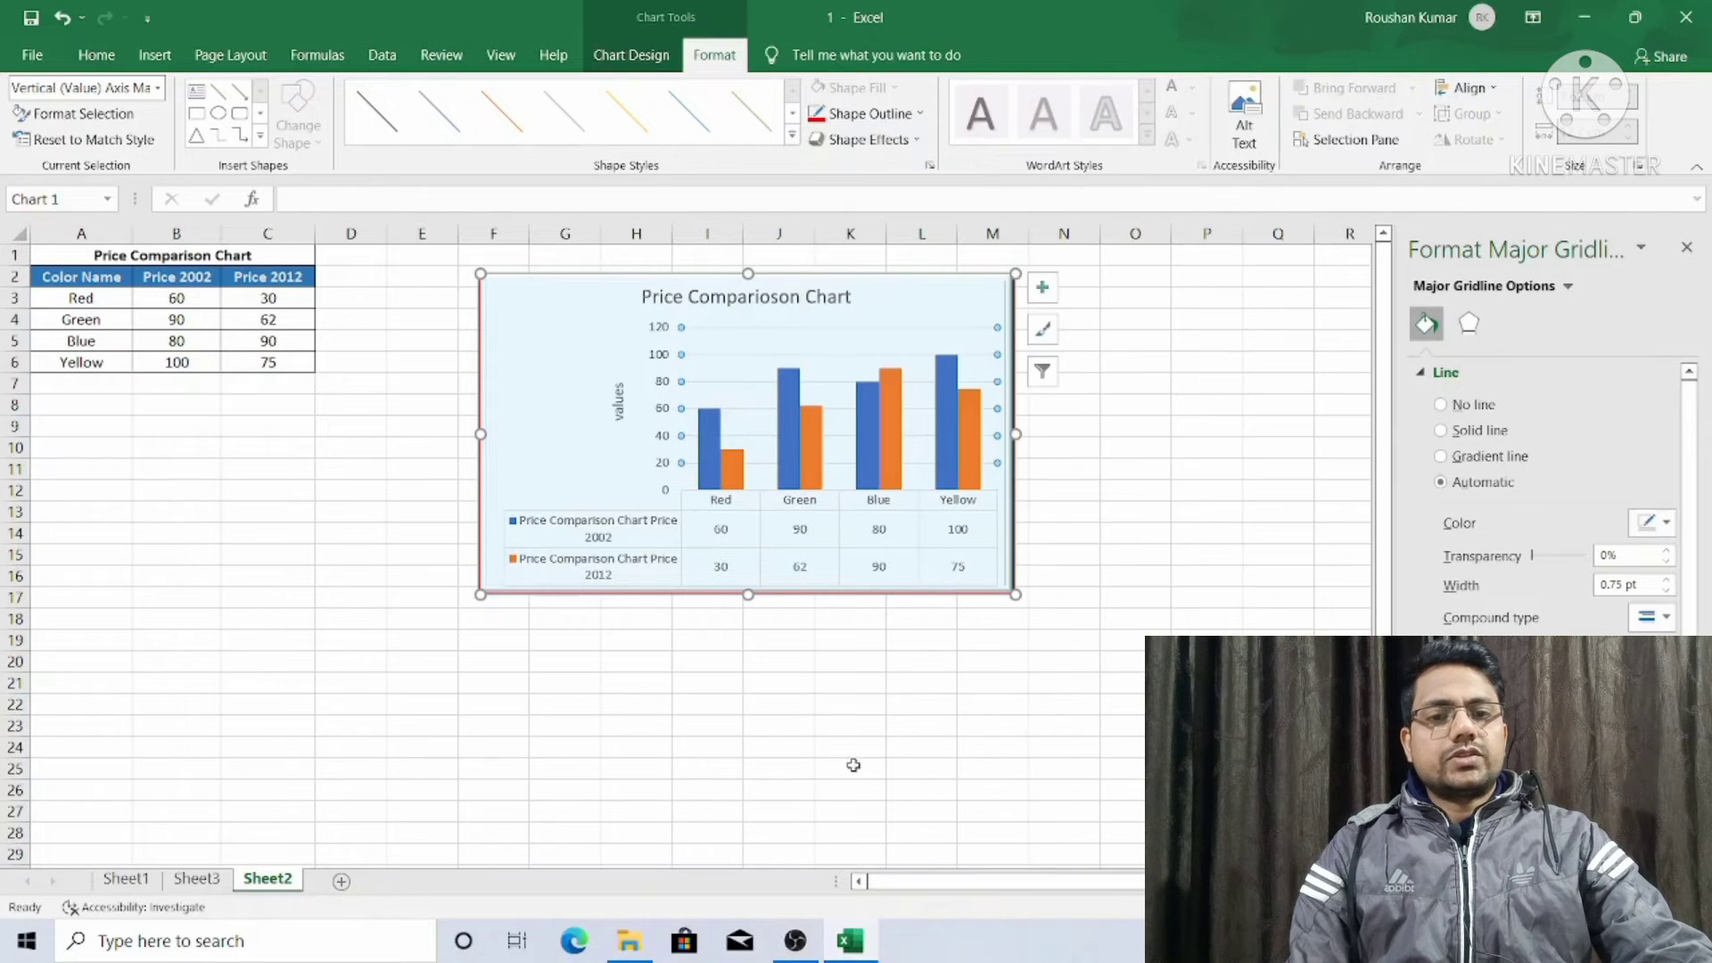
# Step: Add an outer shadow offset to the right to the orange Price 2012 columns
pyautogui.click(802, 473)
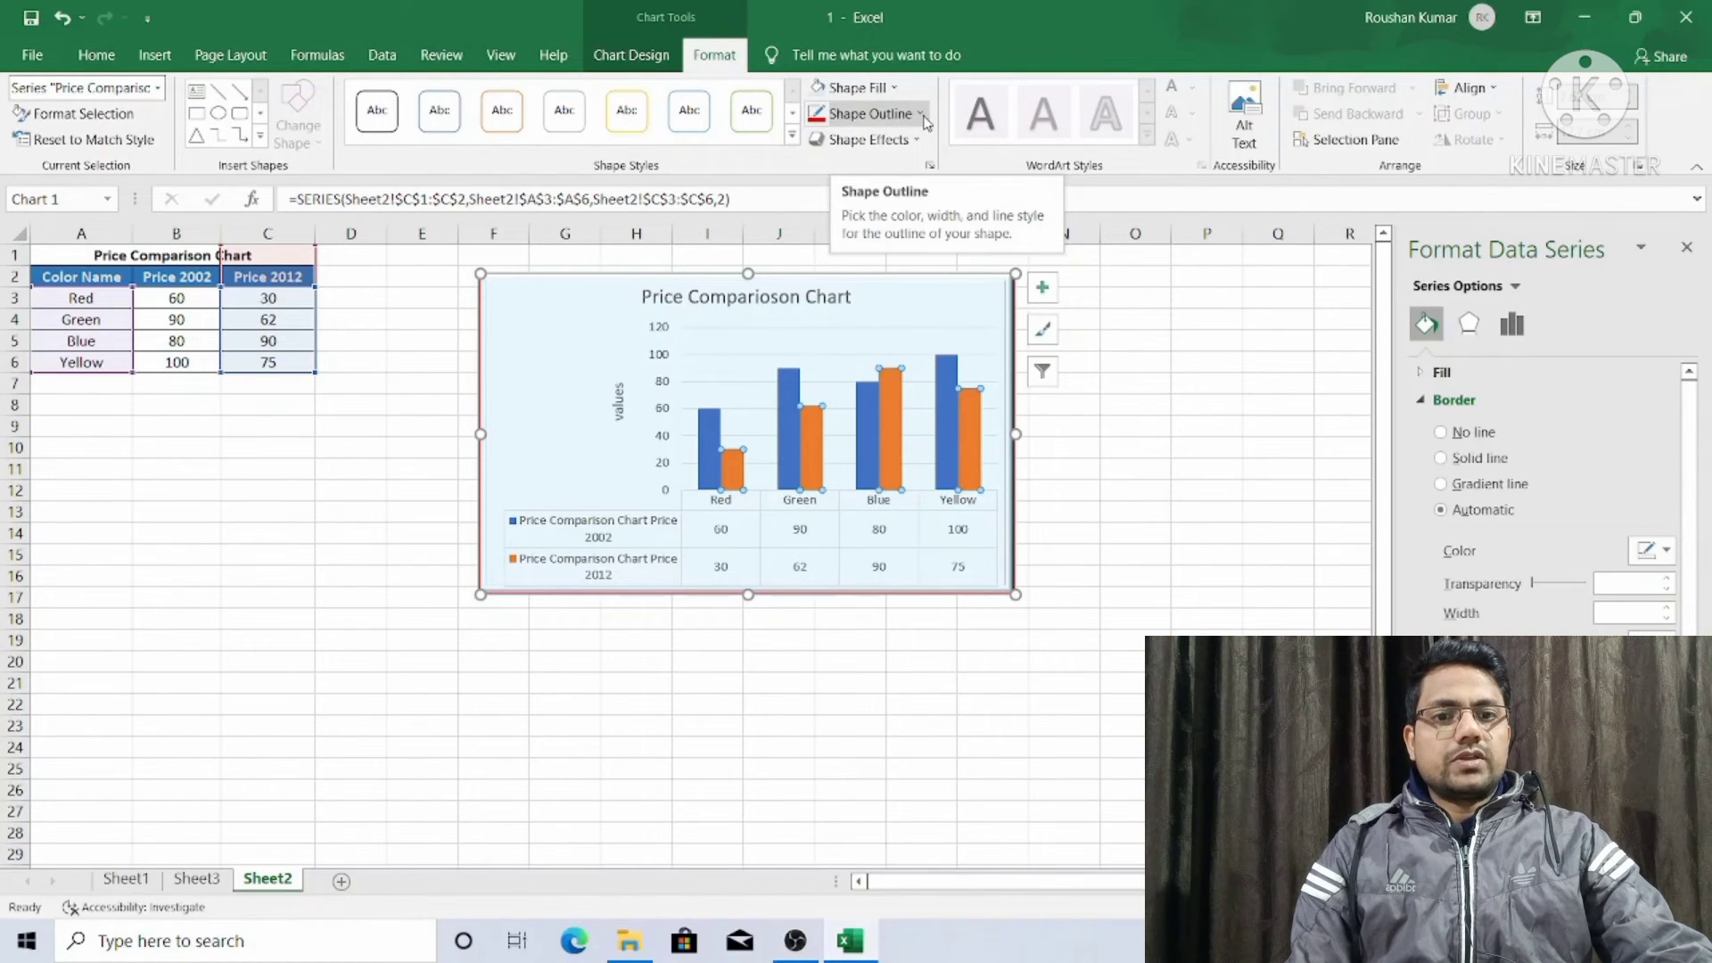
pyautogui.click(914, 140)
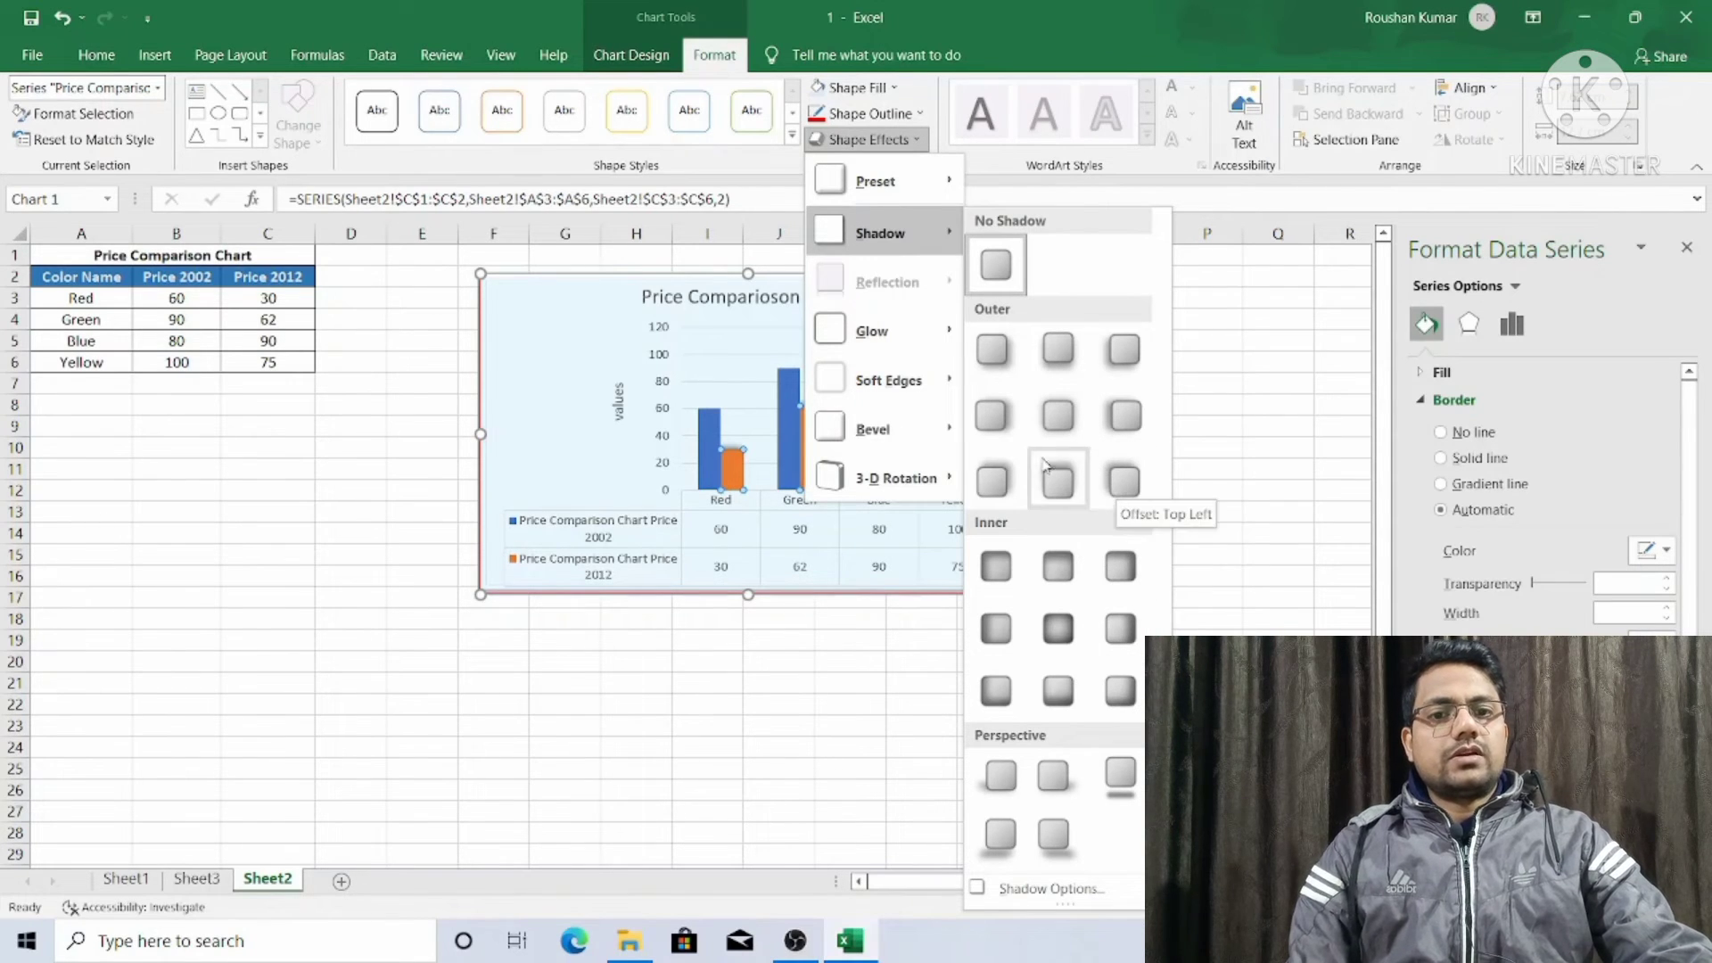
pyautogui.click(990, 415)
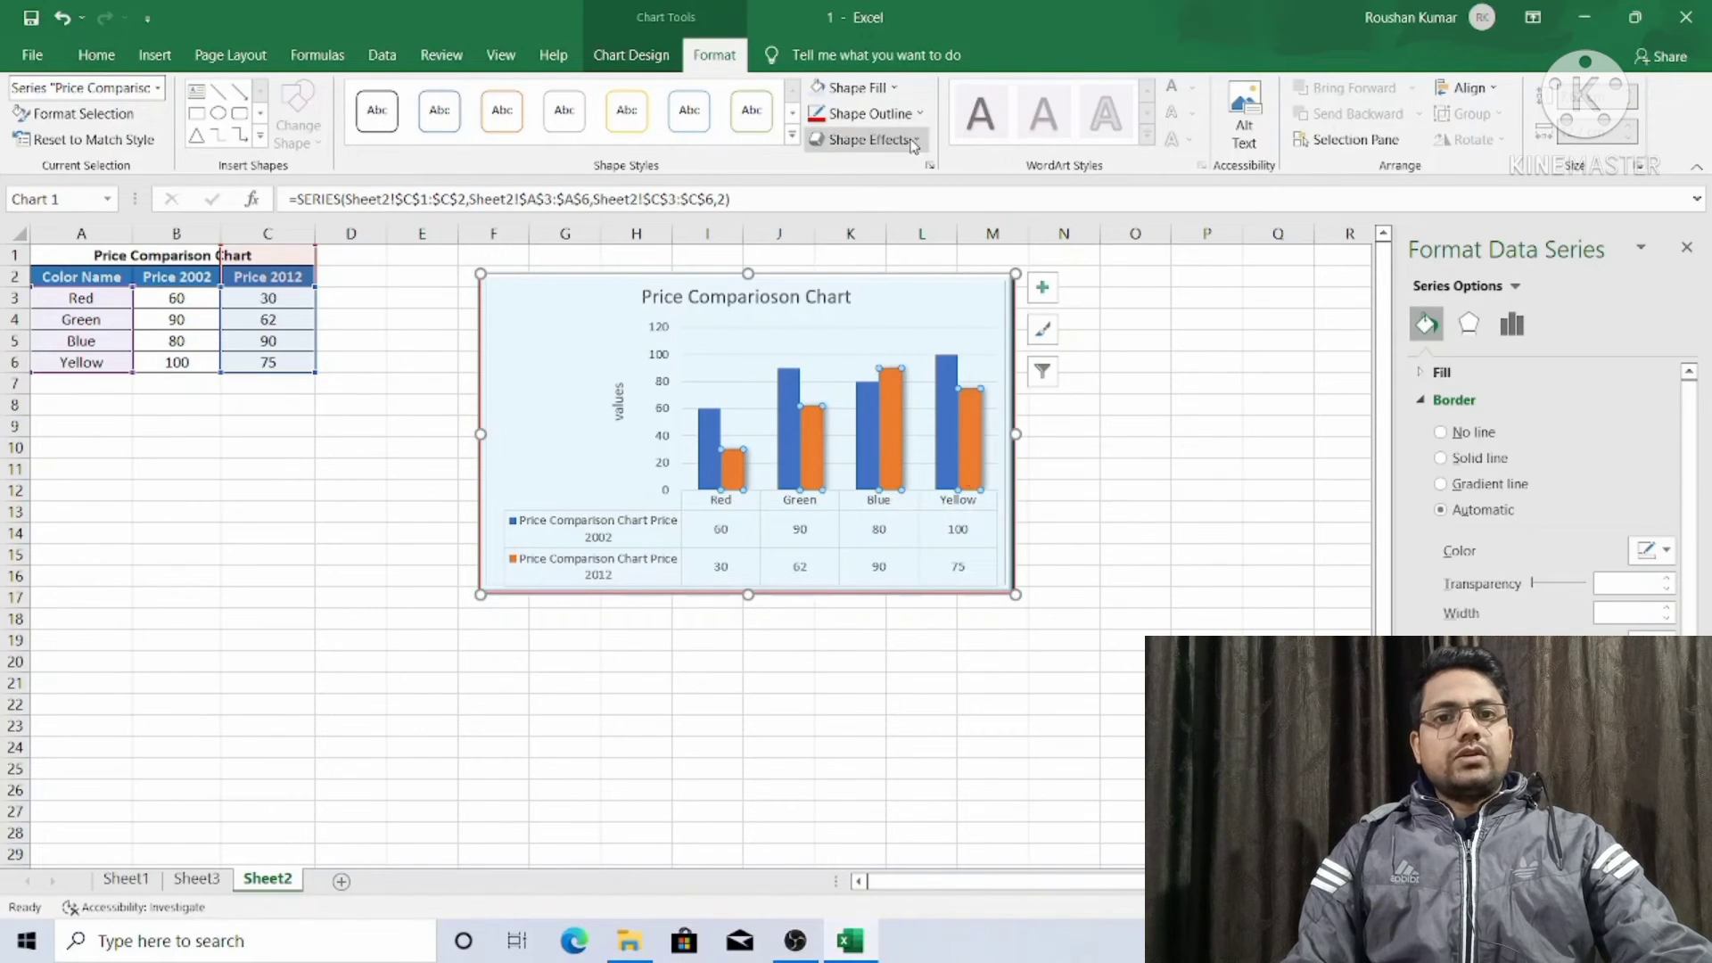
# Step: Try to apply a parallel 3-D rotation effect to the blue Price 2002 columns
pyautogui.click(714, 426)
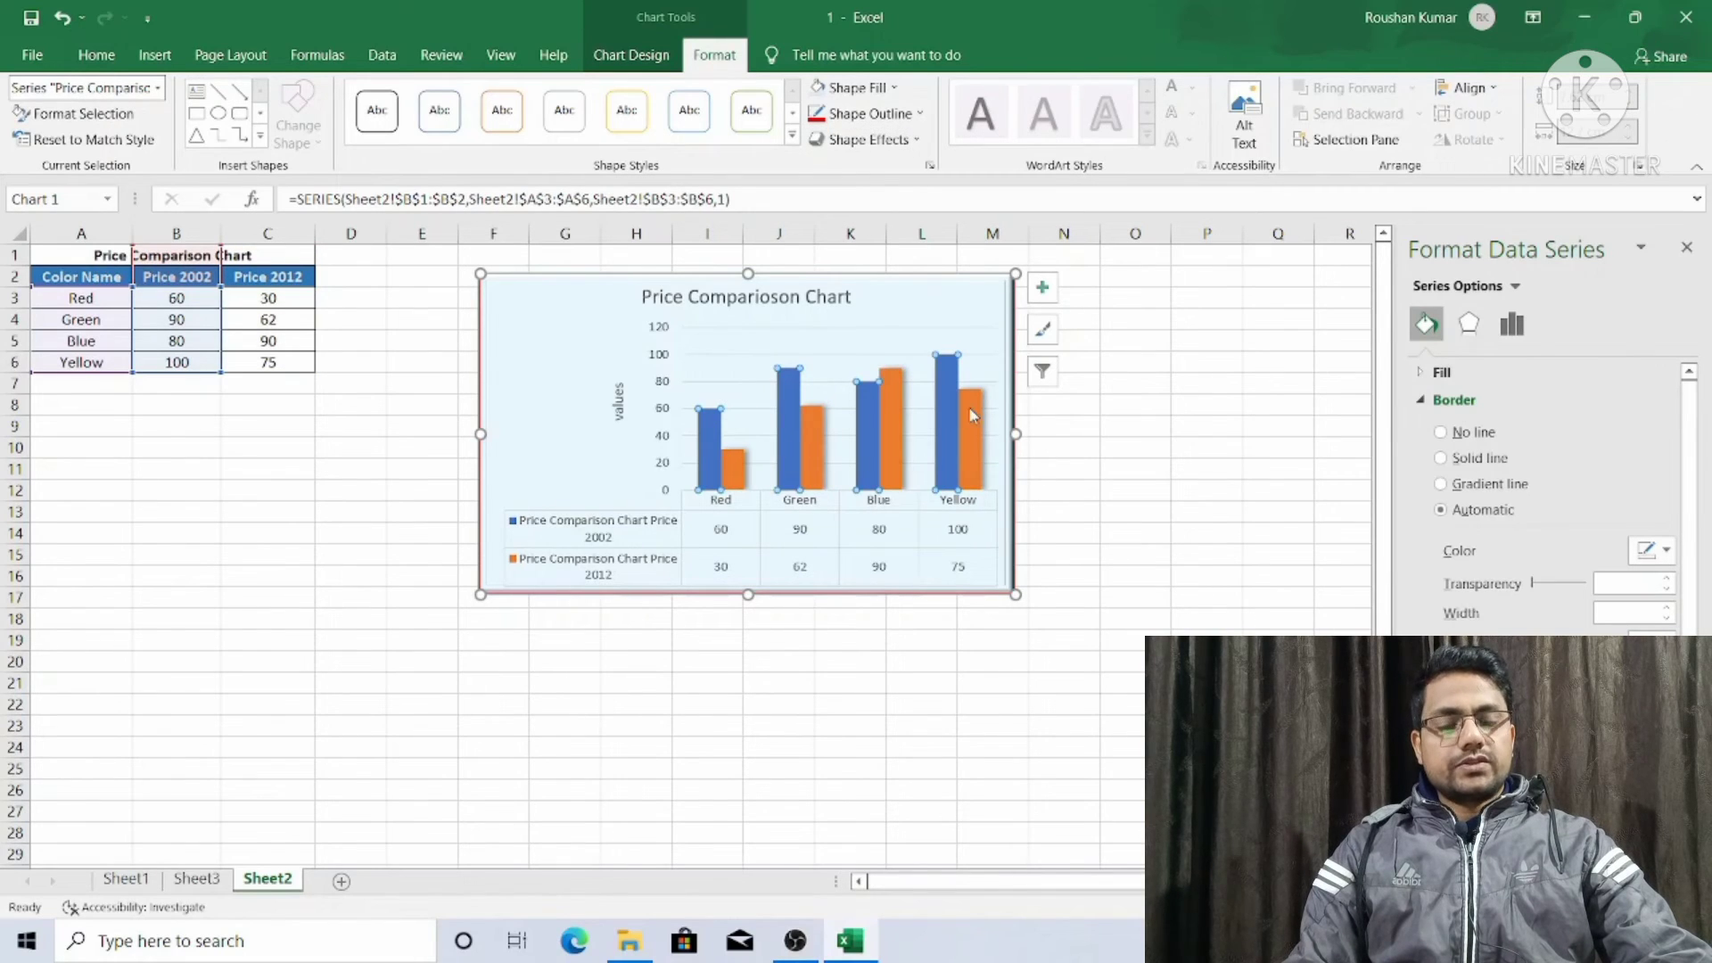
pyautogui.click(919, 141)
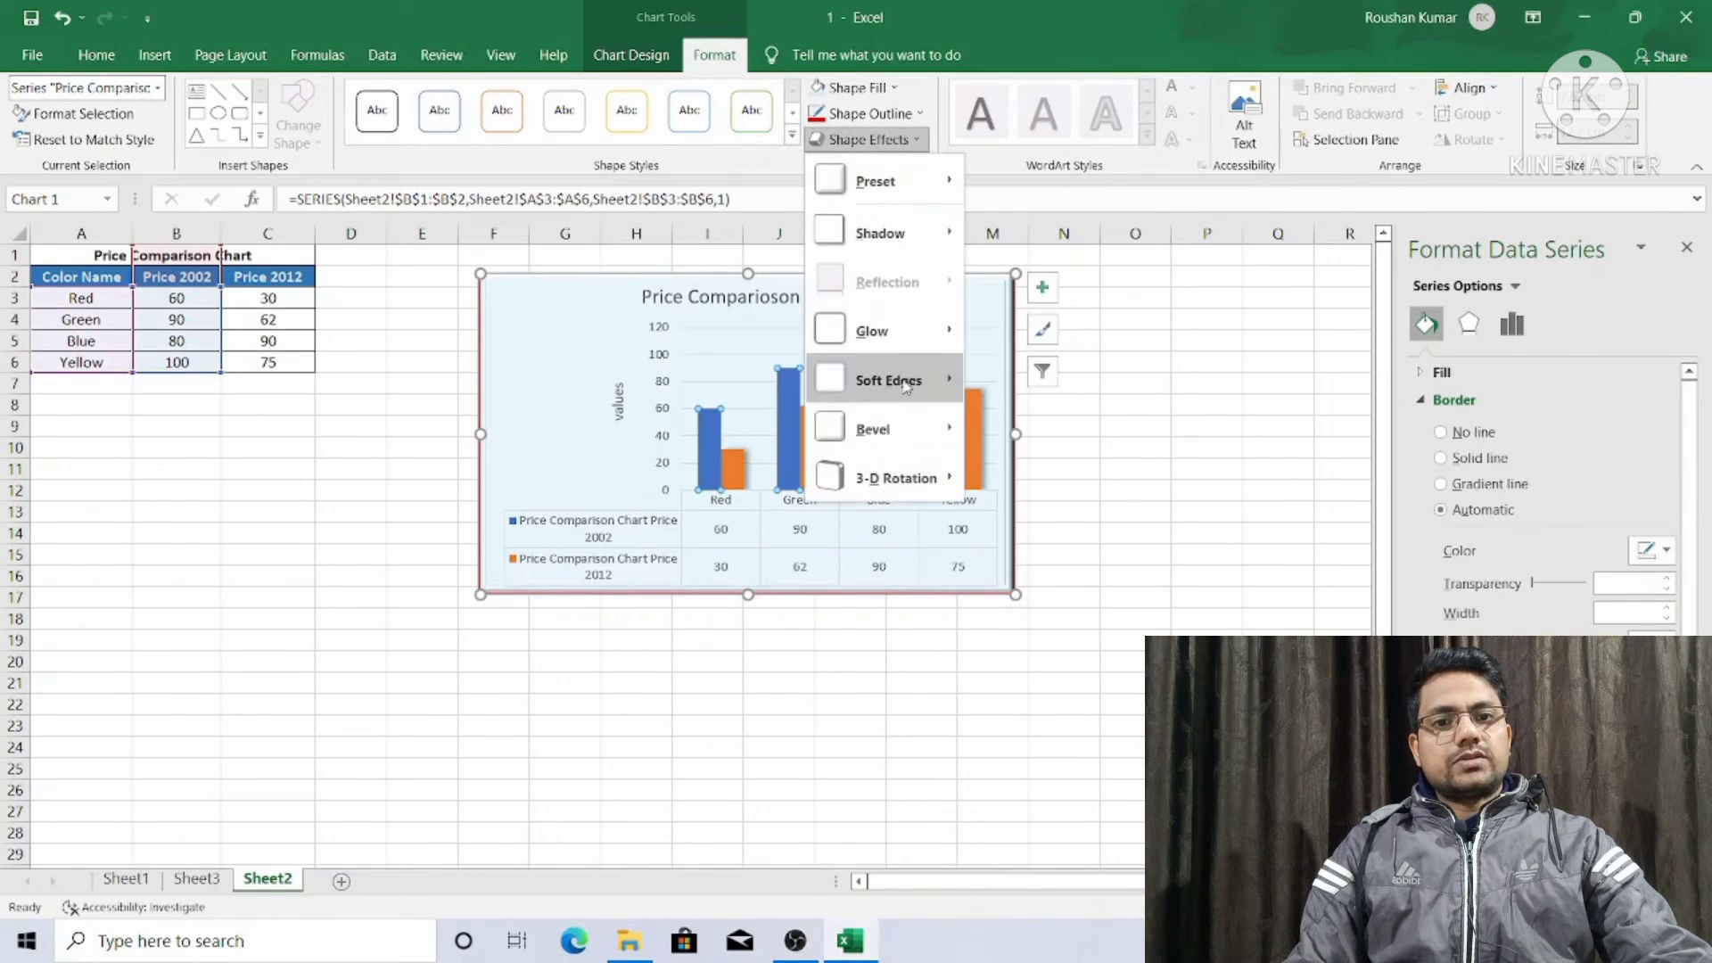
pyautogui.moveTo(916, 484)
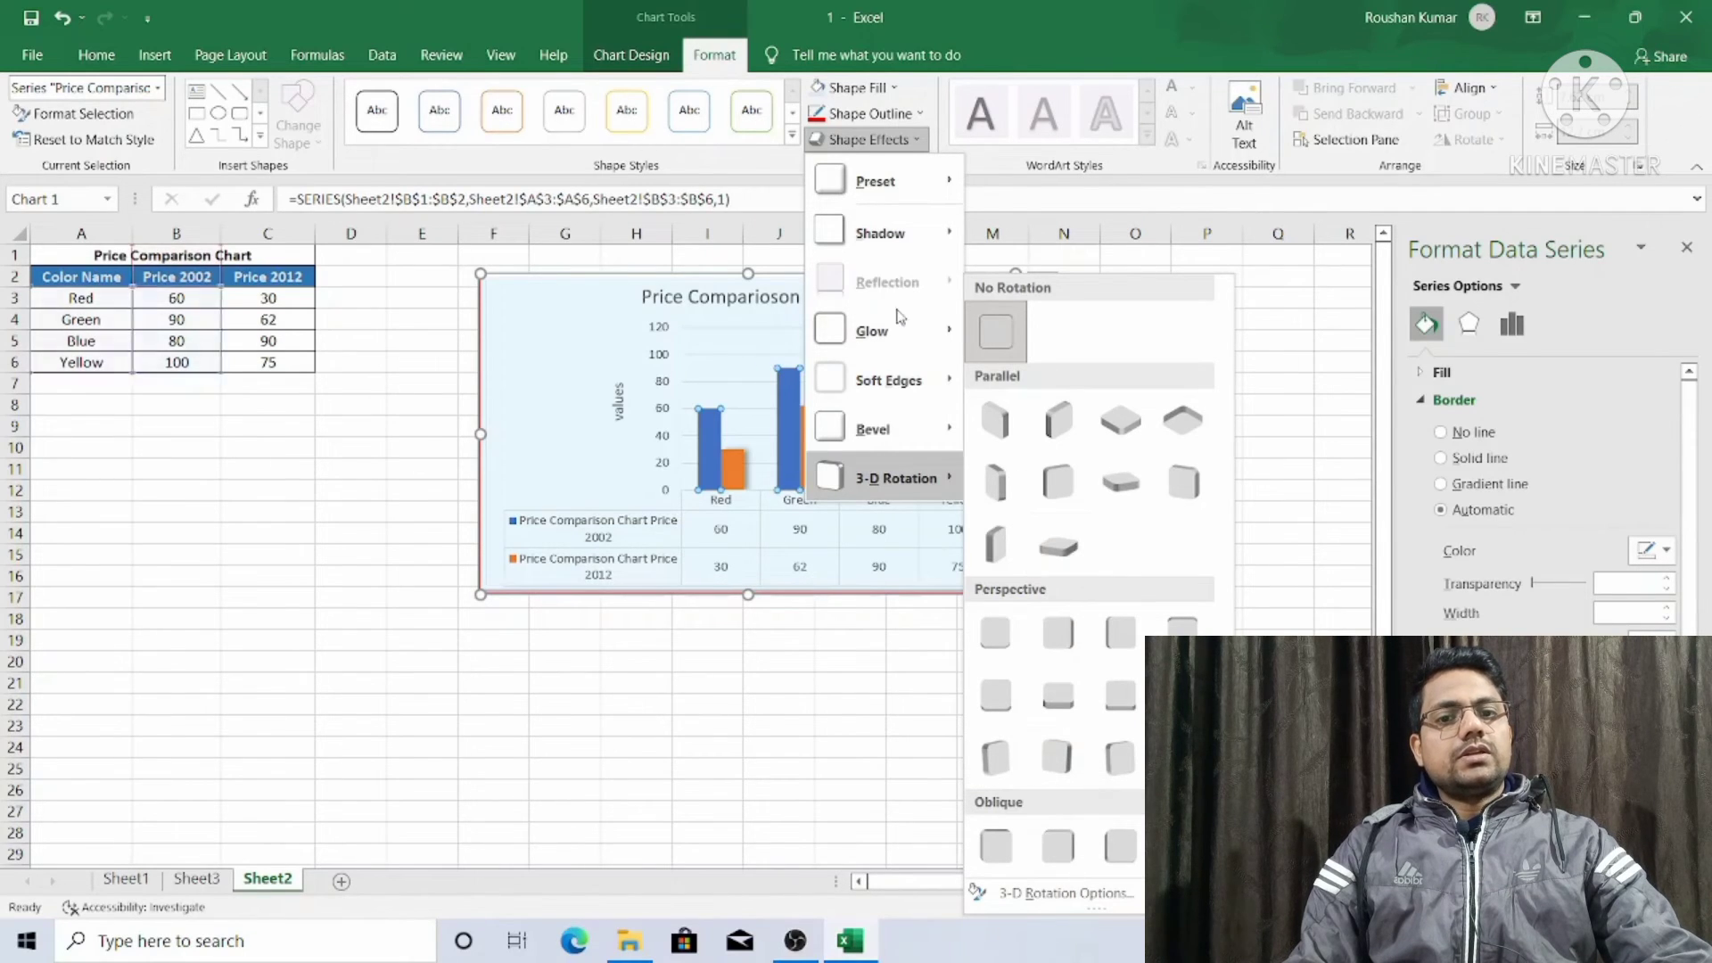
pyautogui.moveTo(889, 419)
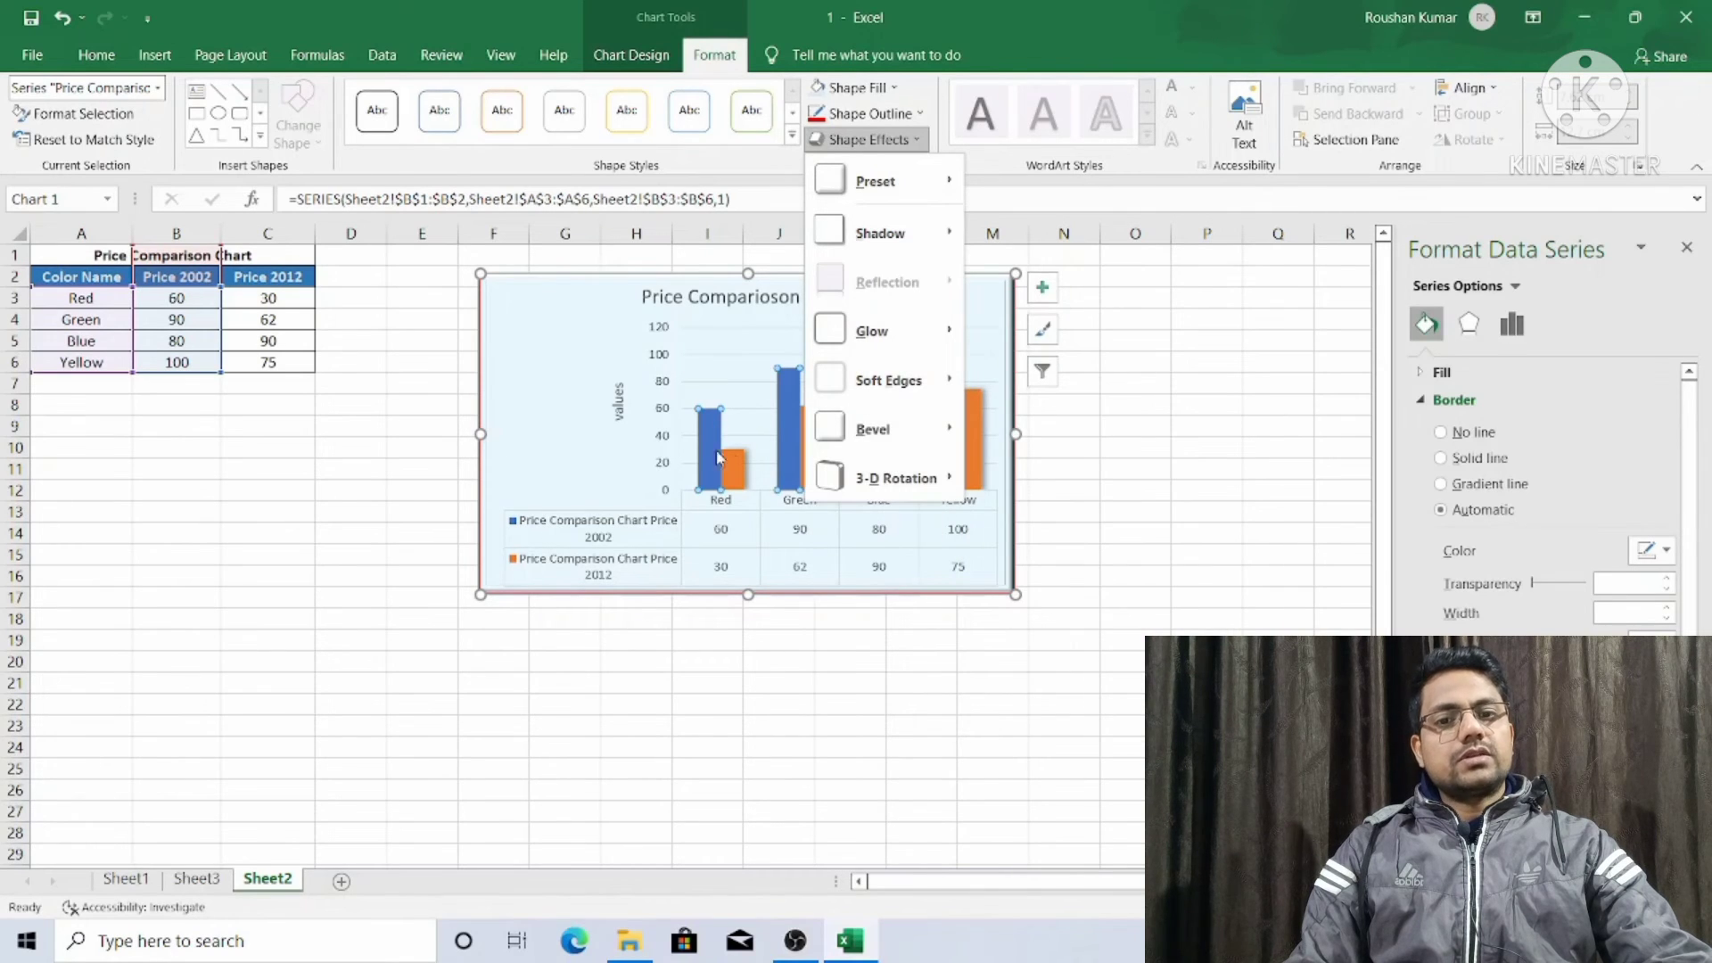
pyautogui.moveTo(825, 449)
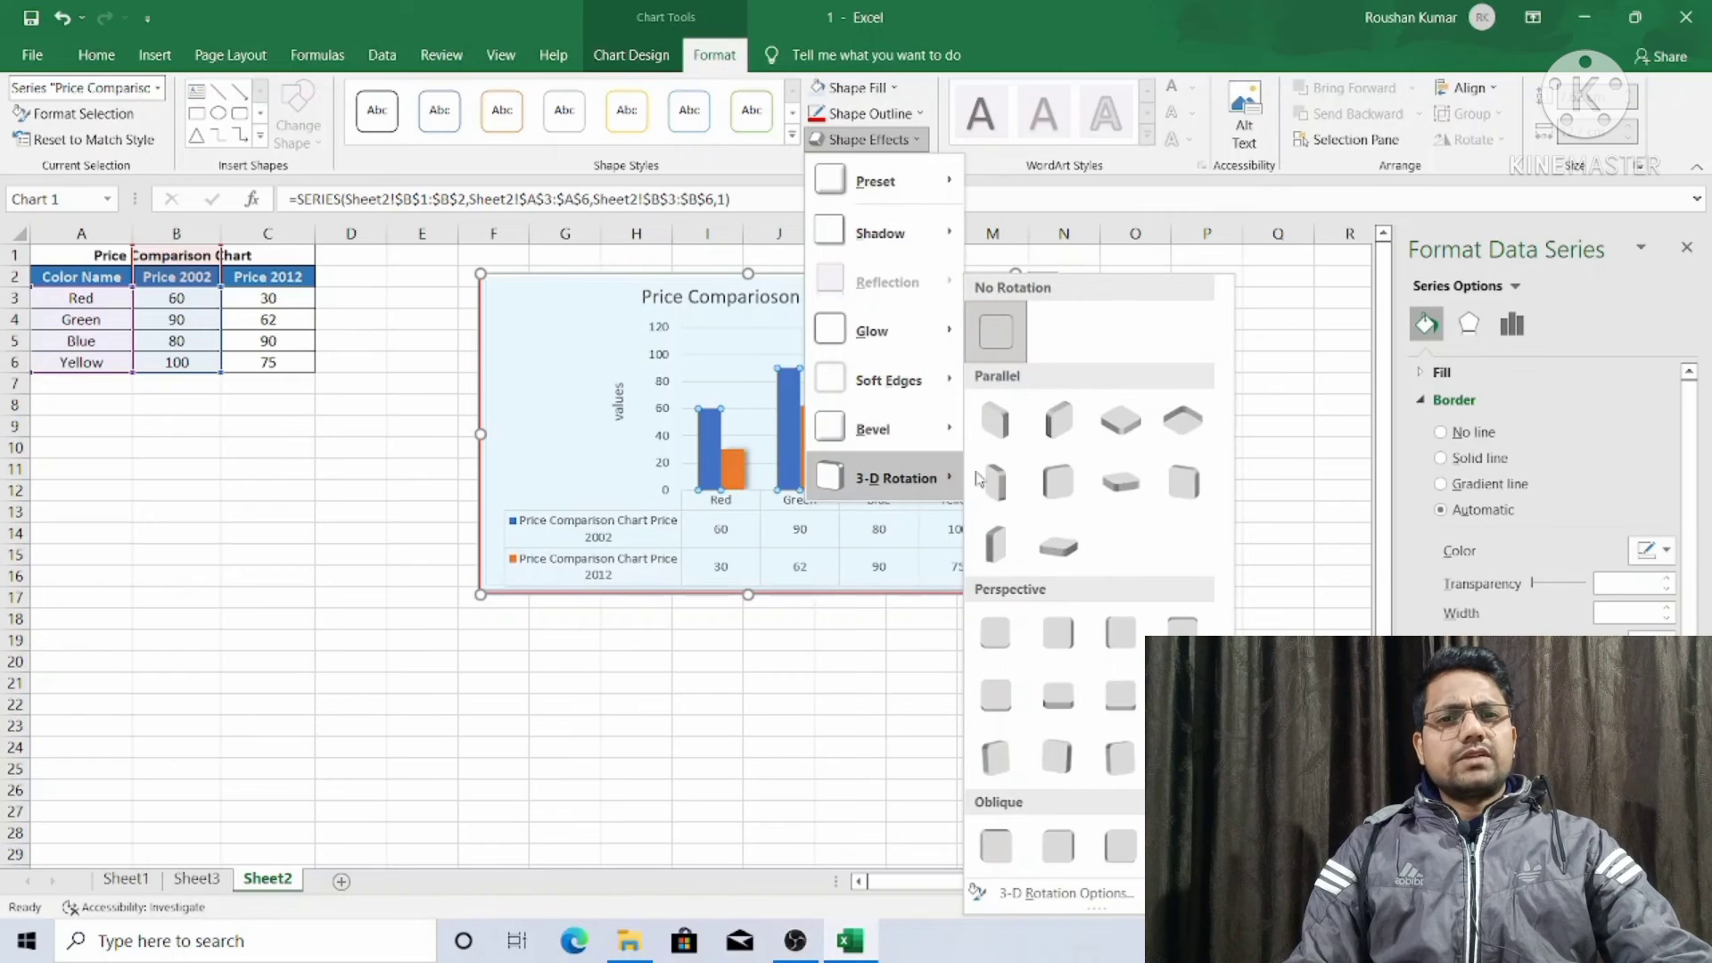
pyautogui.click(987, 550)
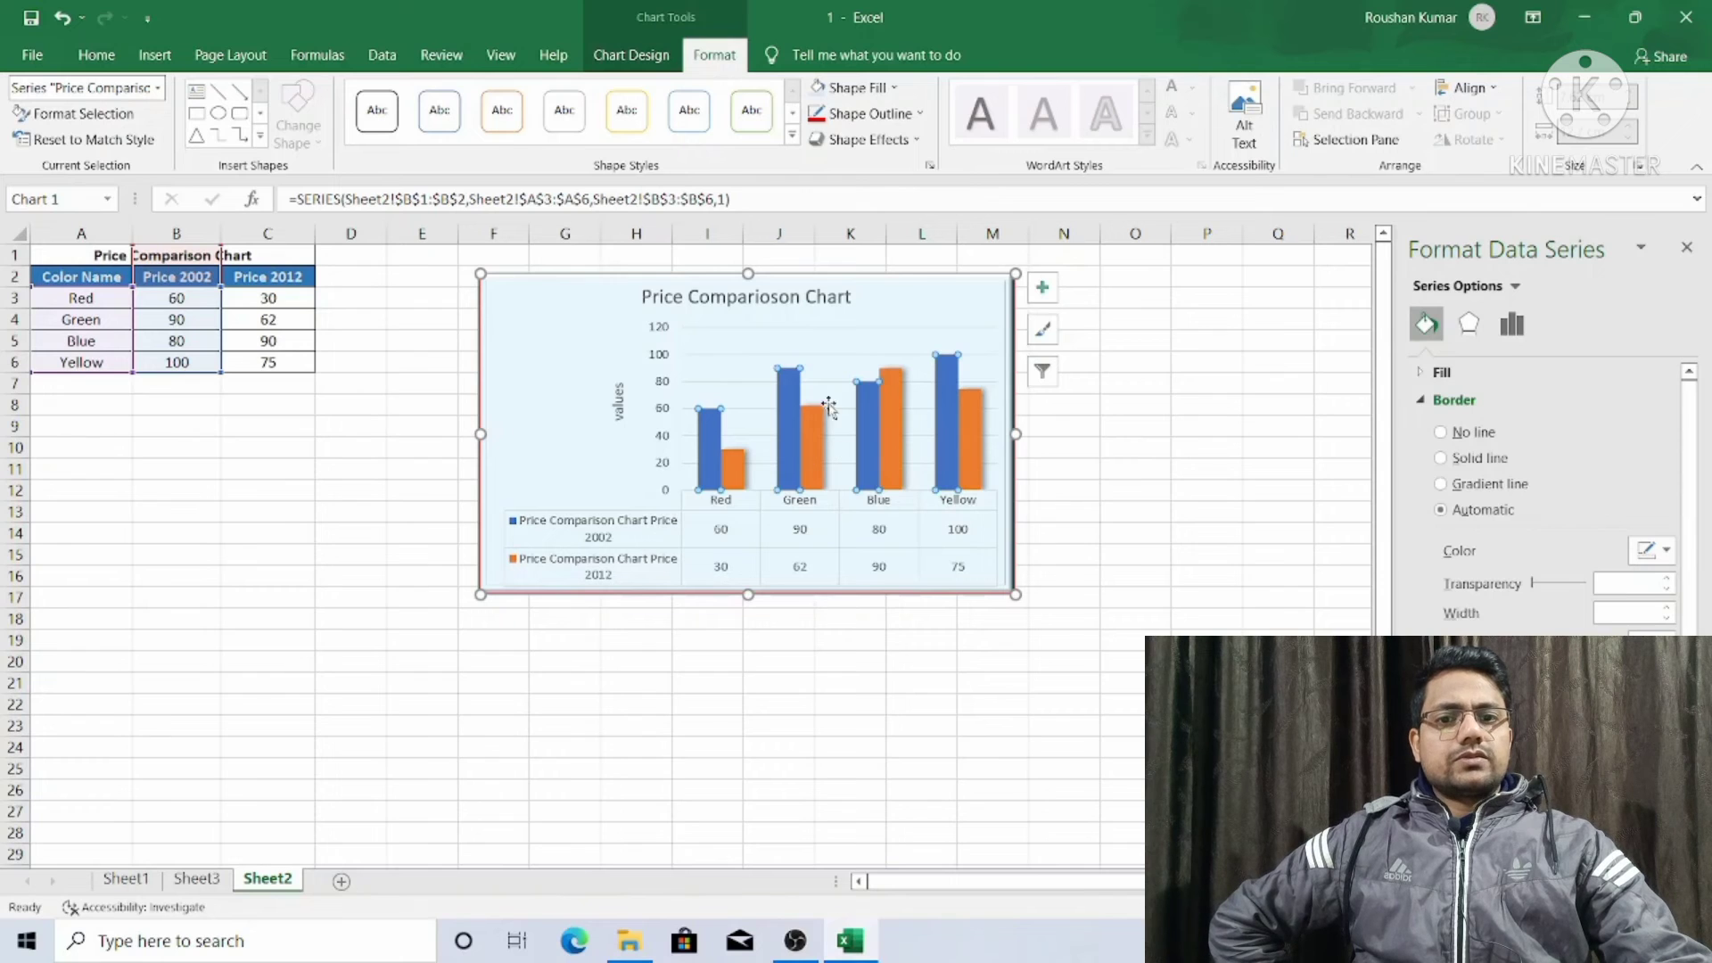
# Step: Add an 11-point blue glow effect to the Price 2002 columns
pyautogui.click(866, 140)
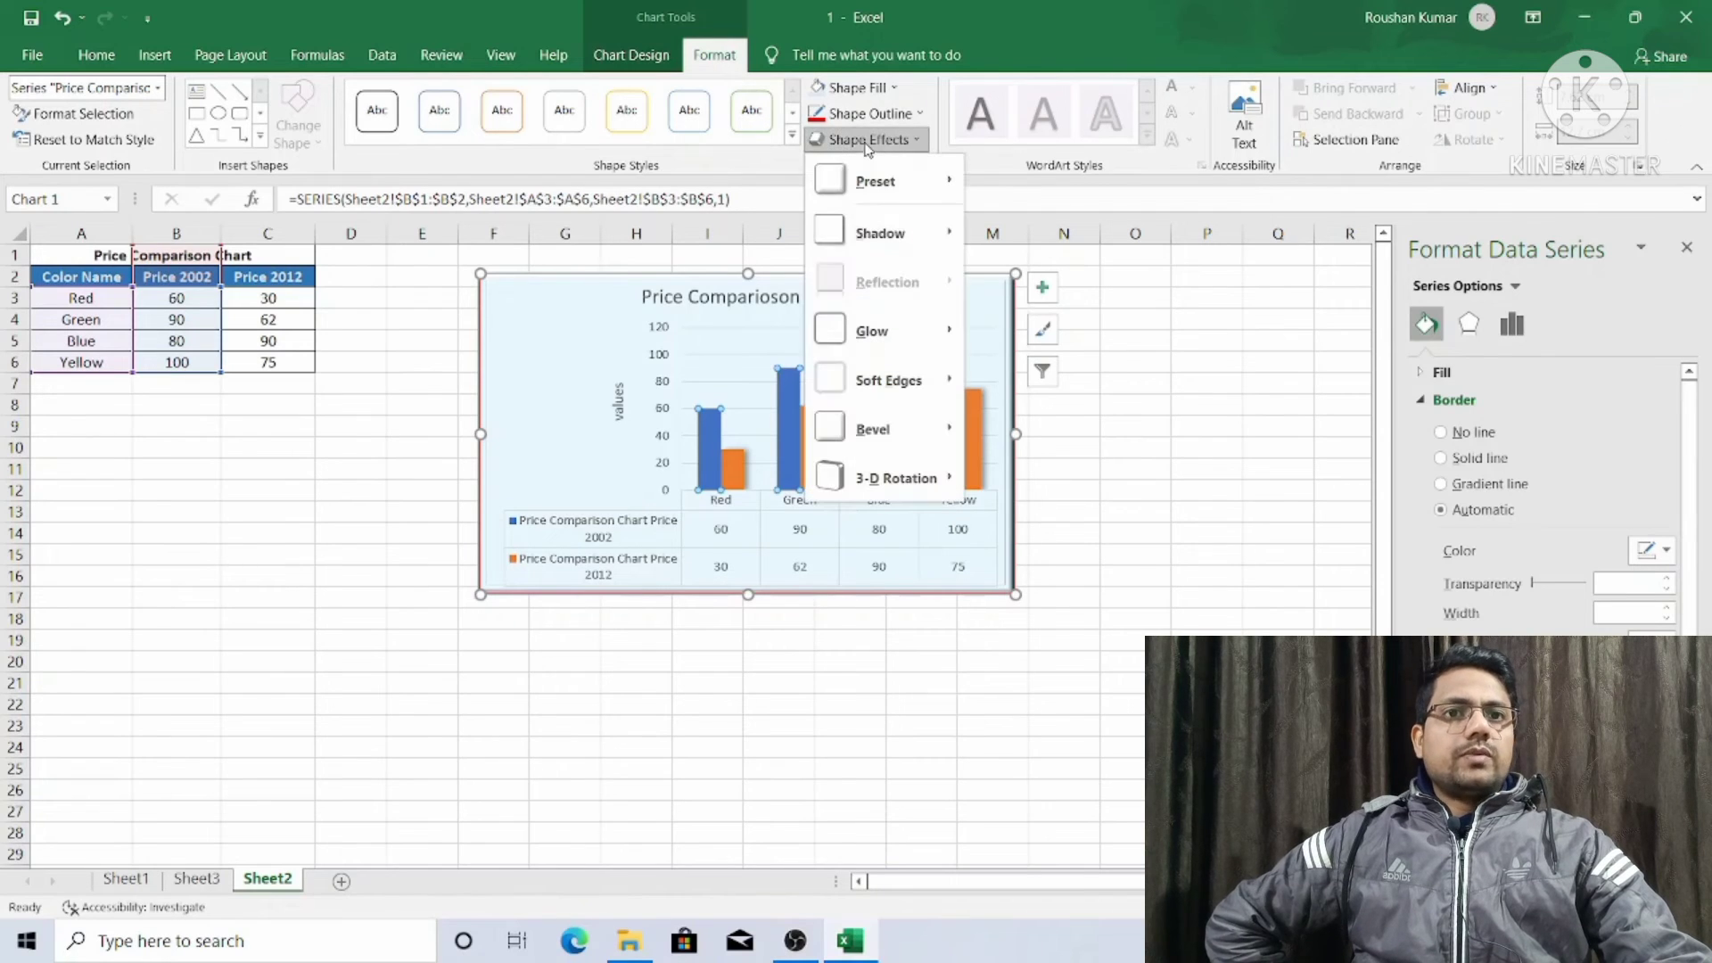
pyautogui.moveTo(919, 380)
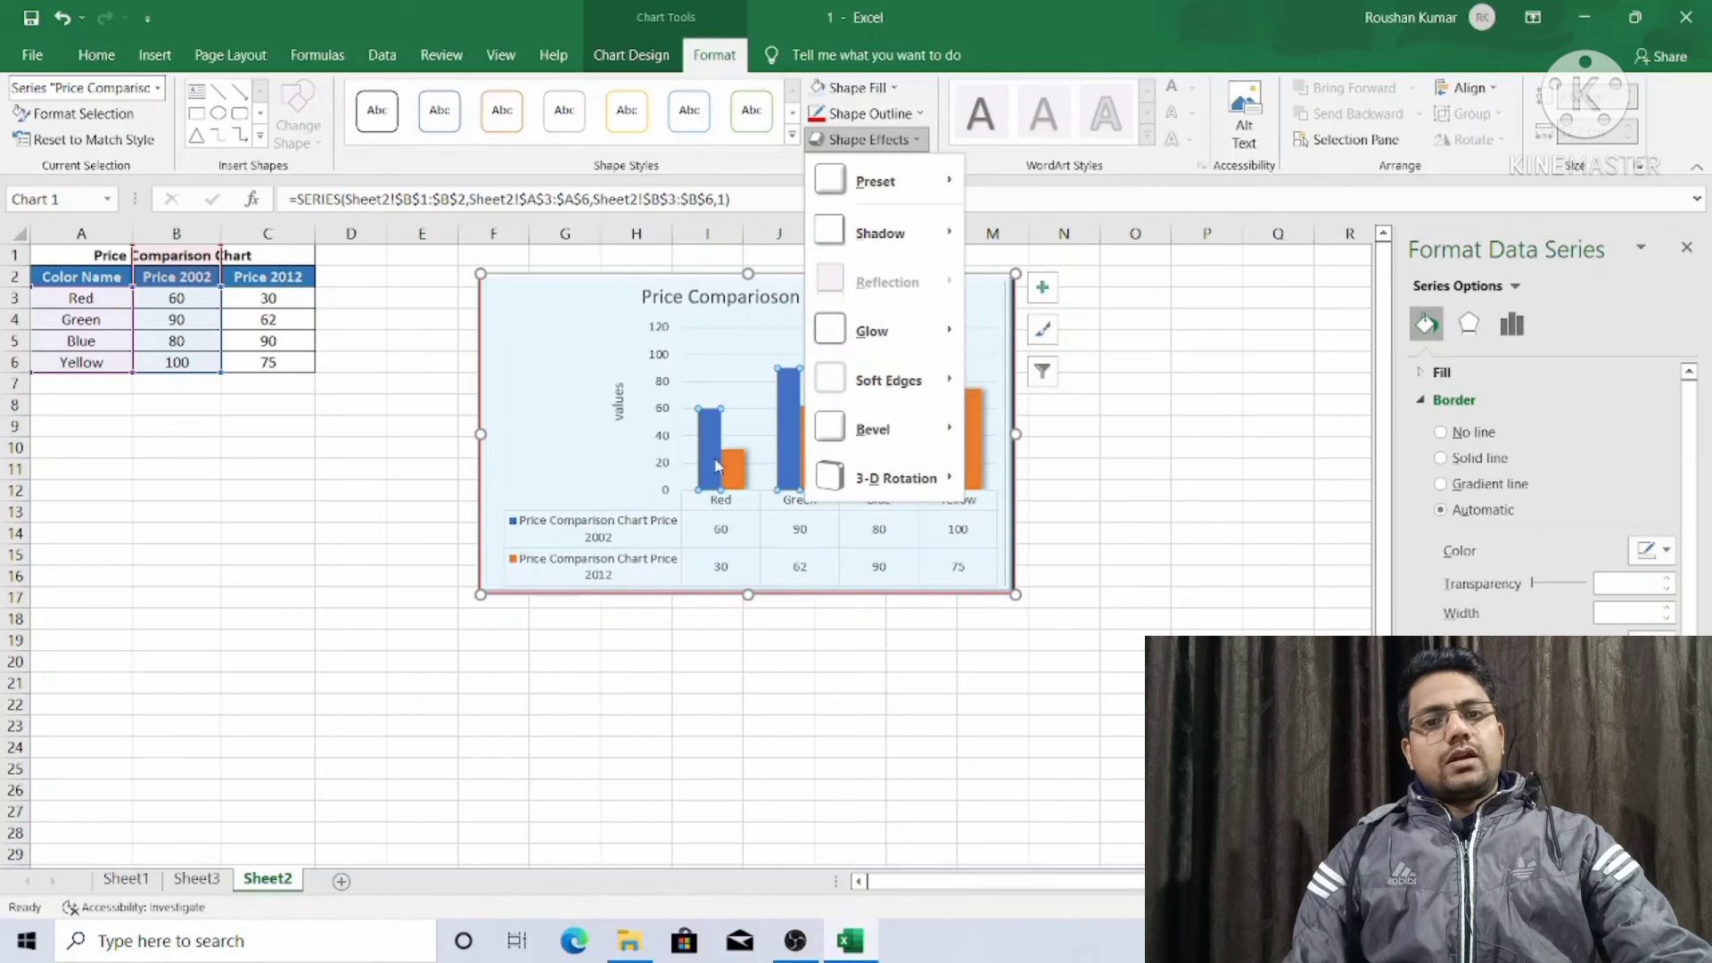
pyautogui.moveTo(951, 333)
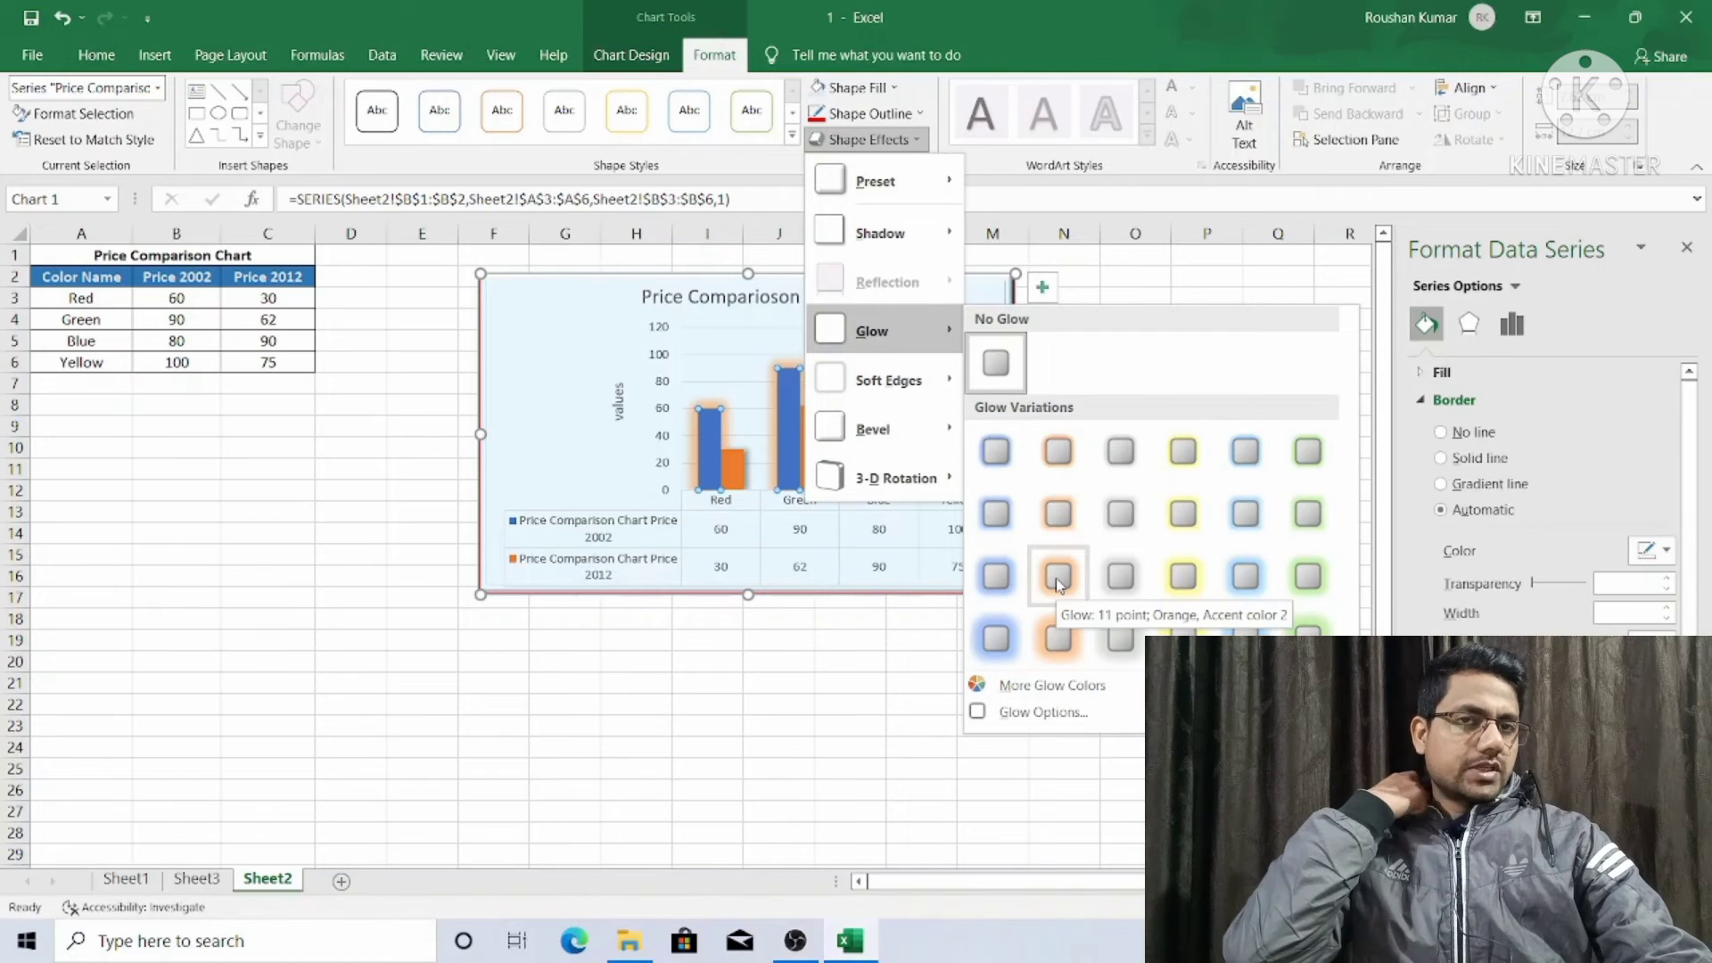
pyautogui.click(996, 576)
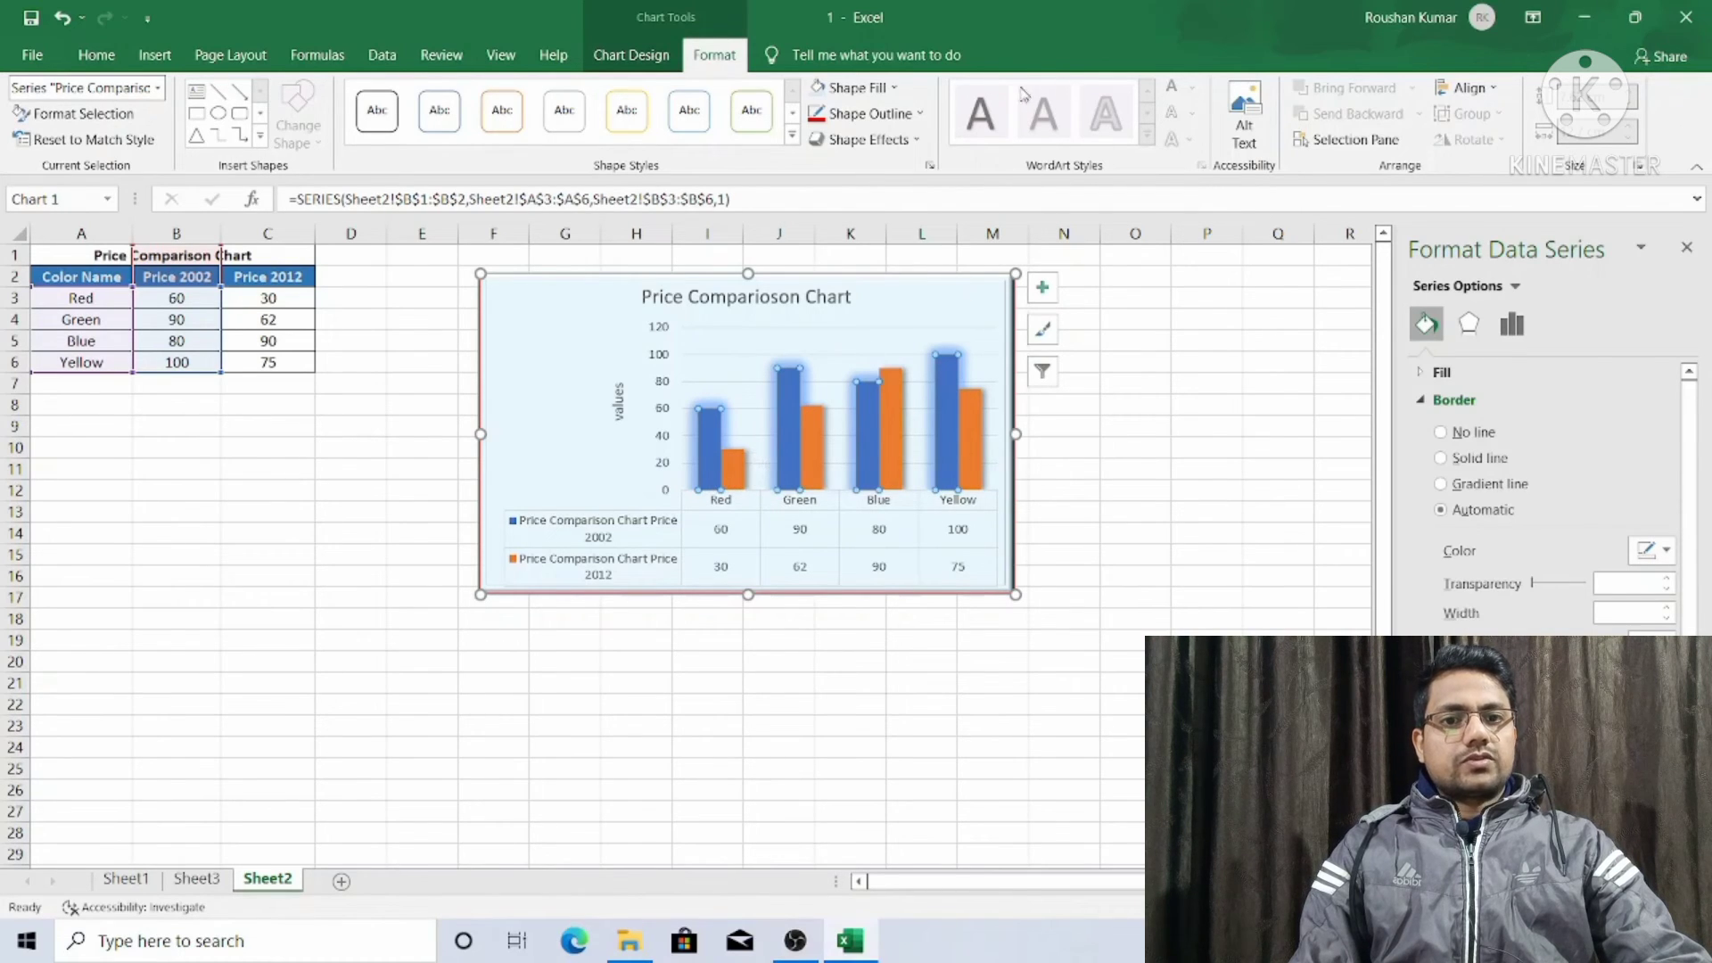
# Step: Browse the soft edge and preset shape effects offered for the Price 2002 columns
pyautogui.click(883, 140)
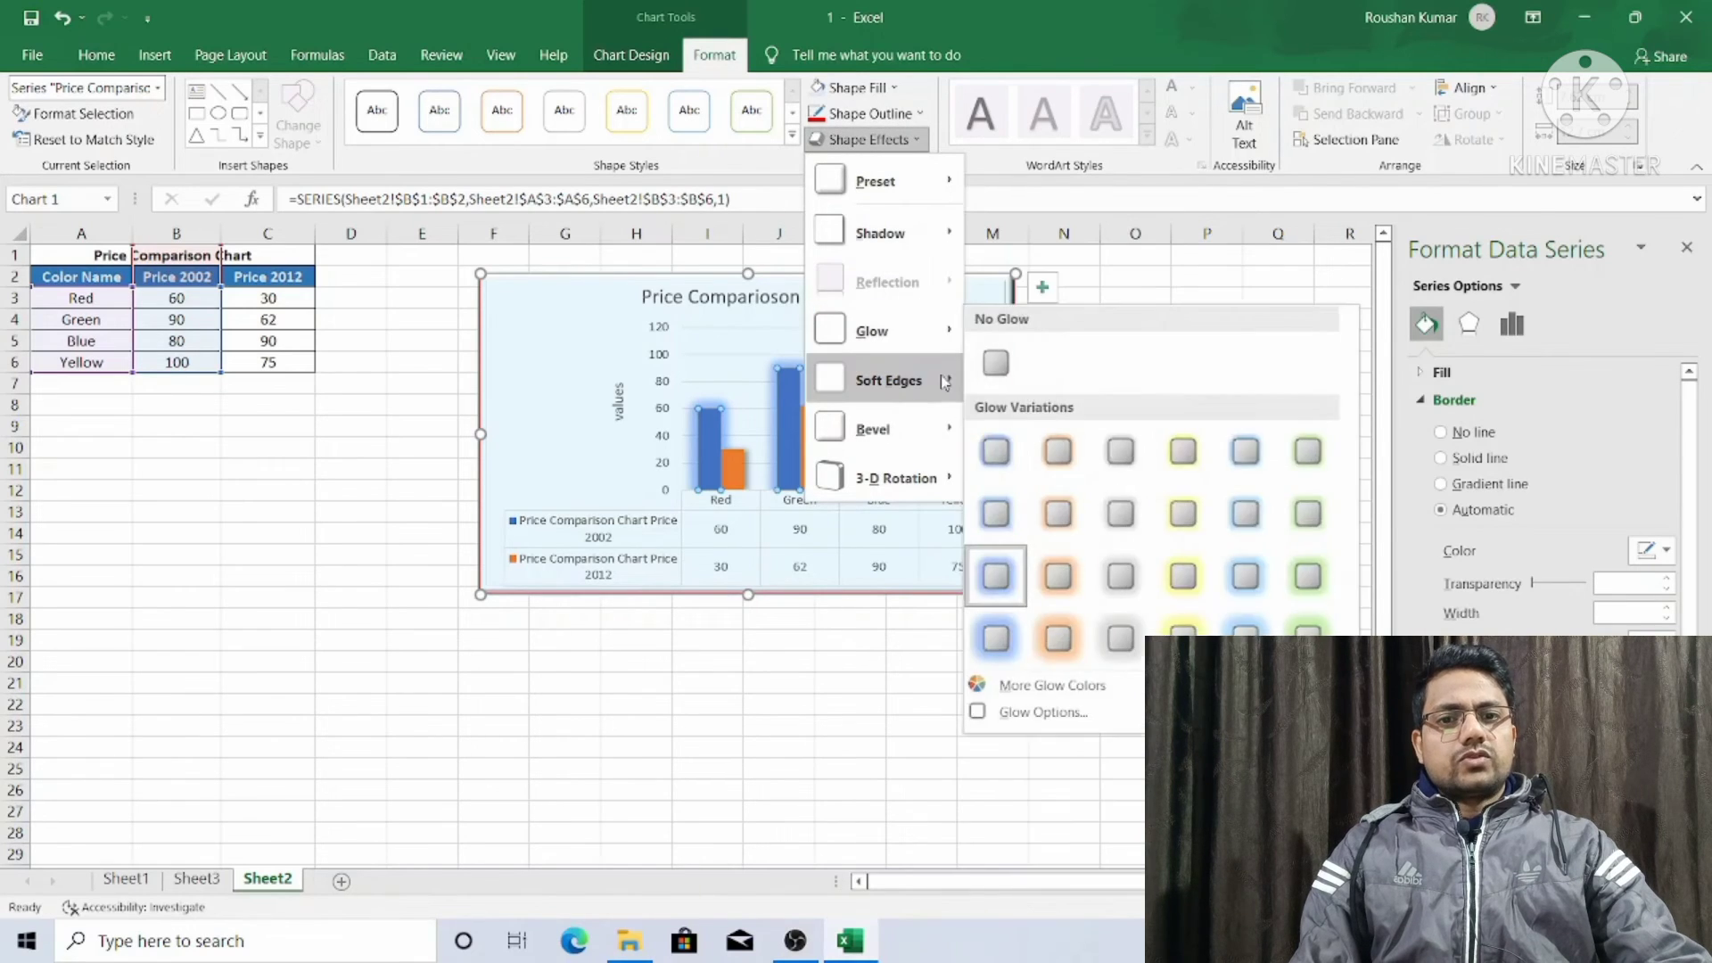
pyautogui.moveTo(943, 396)
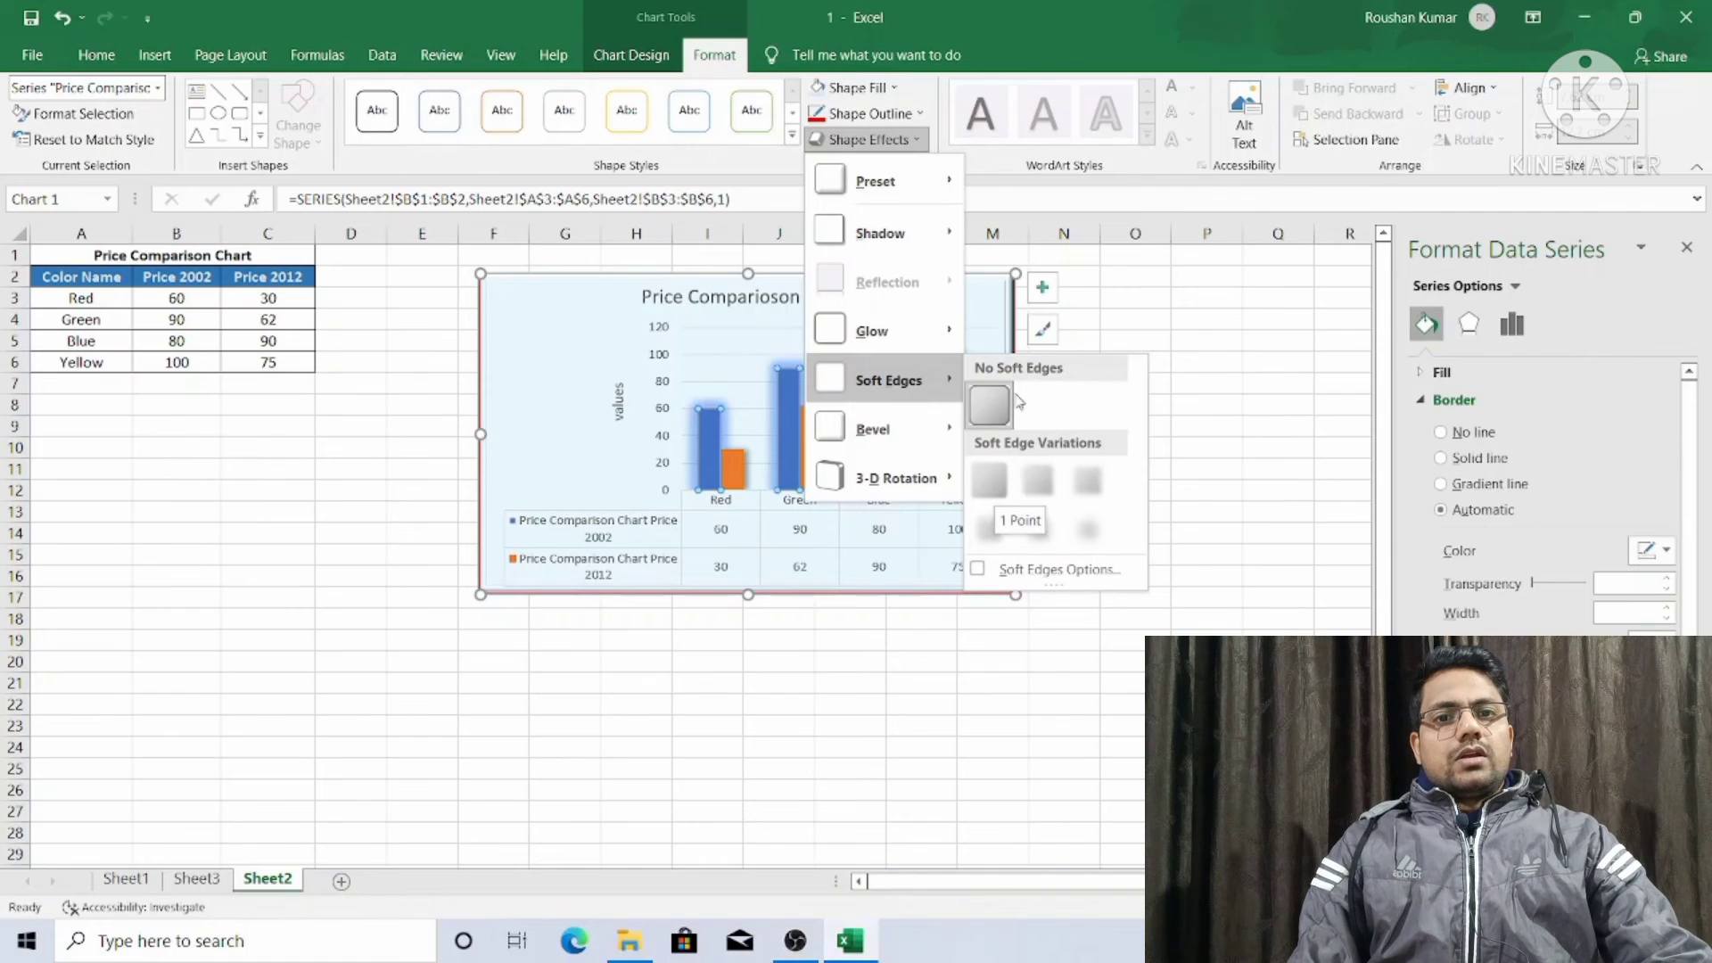
pyautogui.moveTo(972, 445)
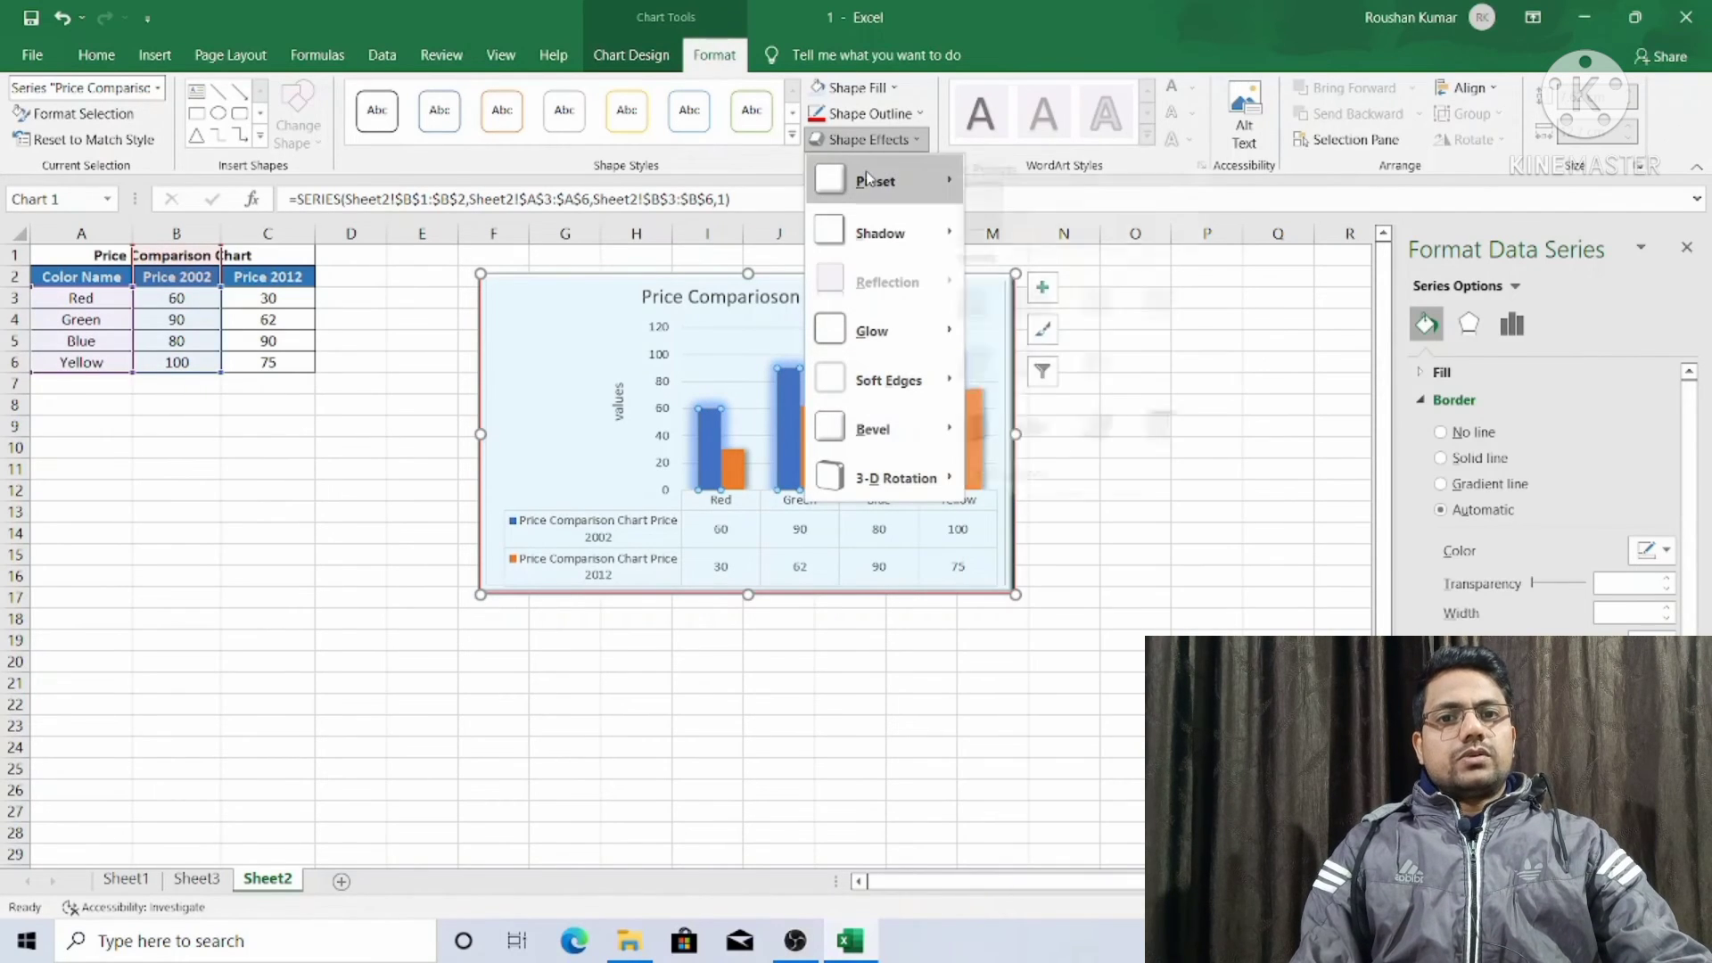
pyautogui.moveTo(867, 178)
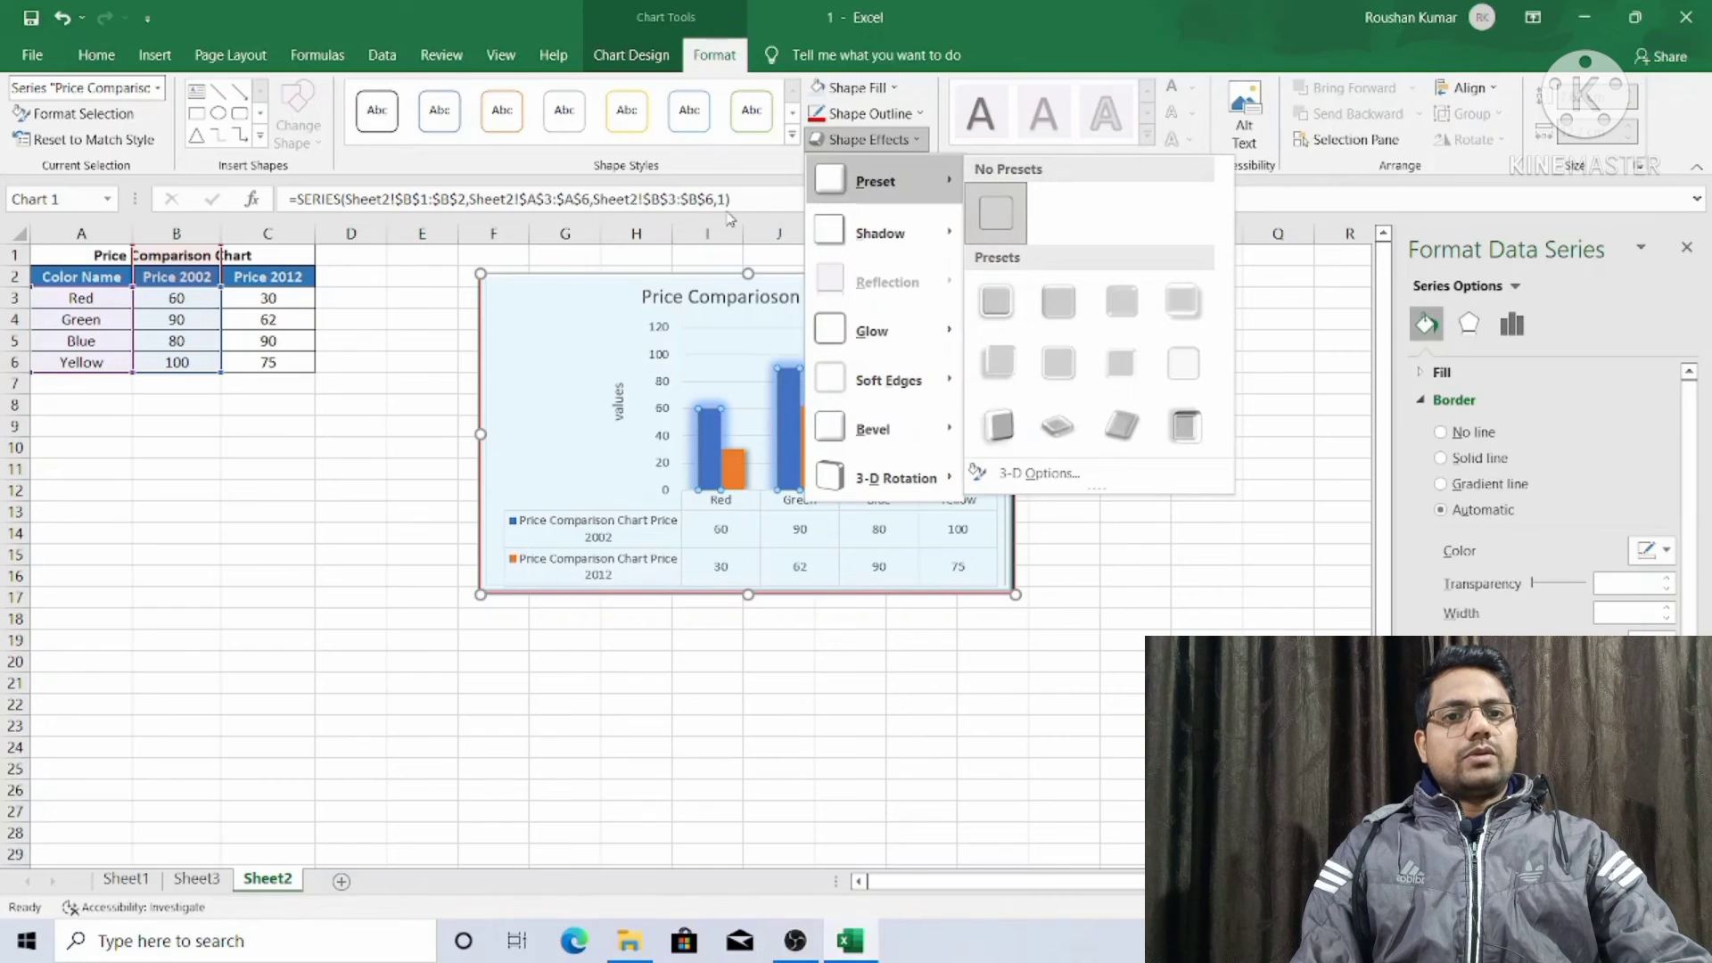
pyautogui.click(426, 348)
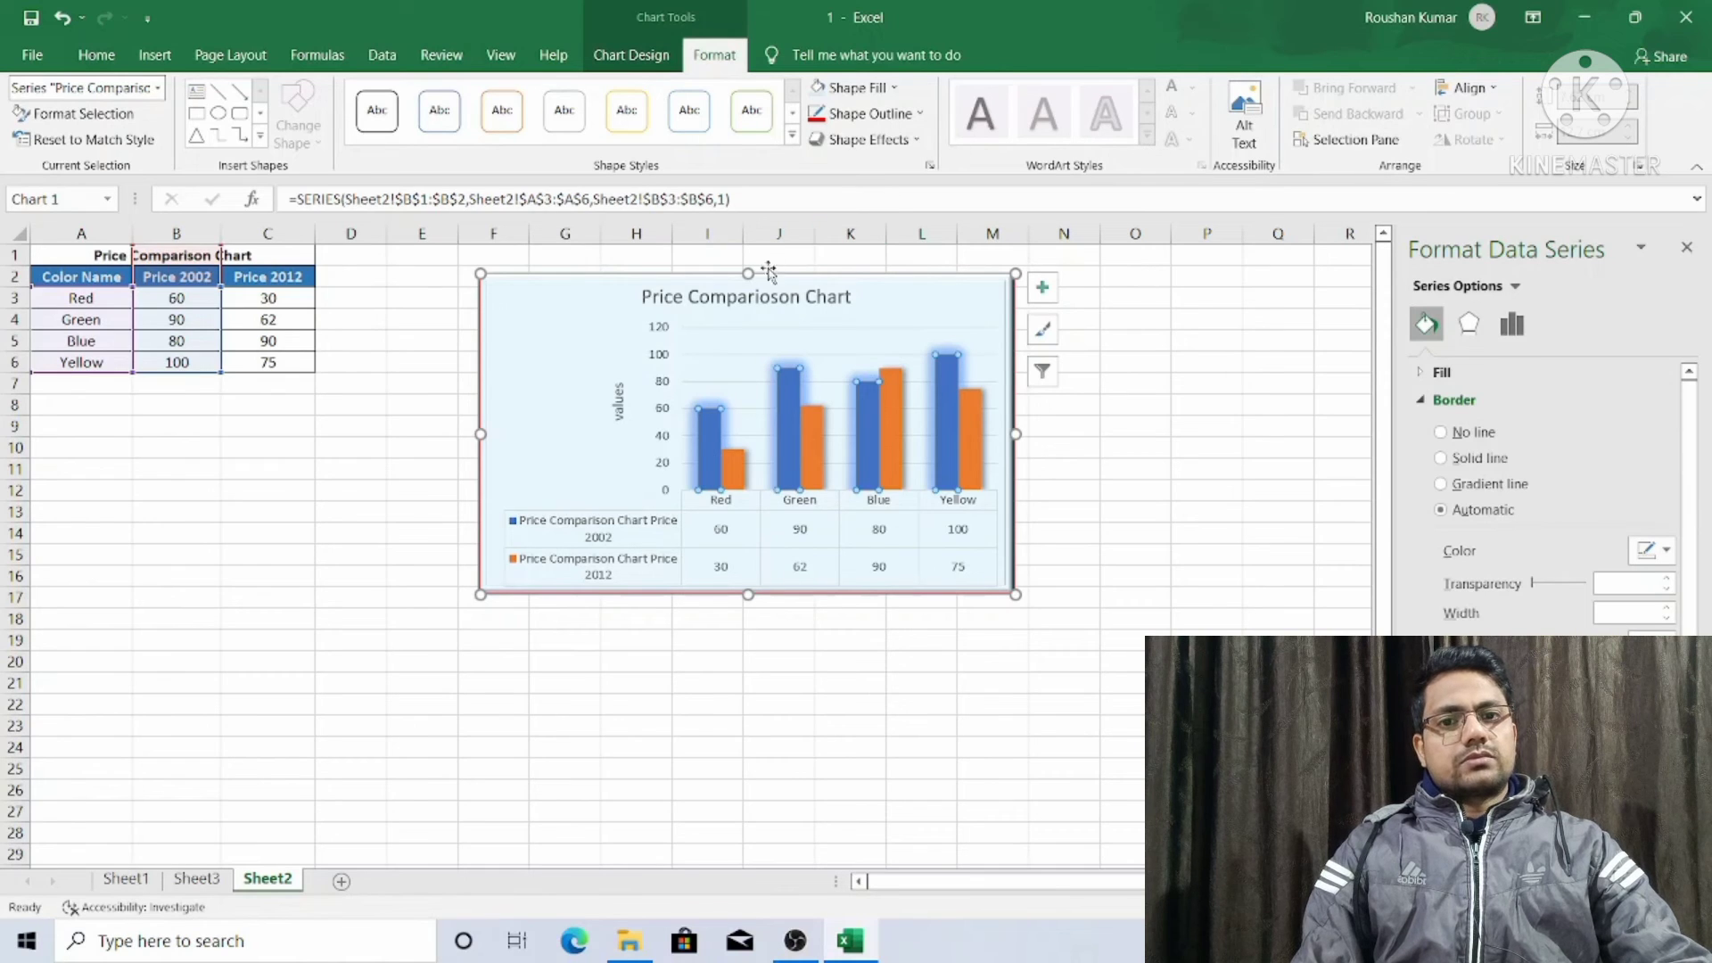
# Step: Apply a solid gray WordArt style to the chart title
pyautogui.click(760, 302)
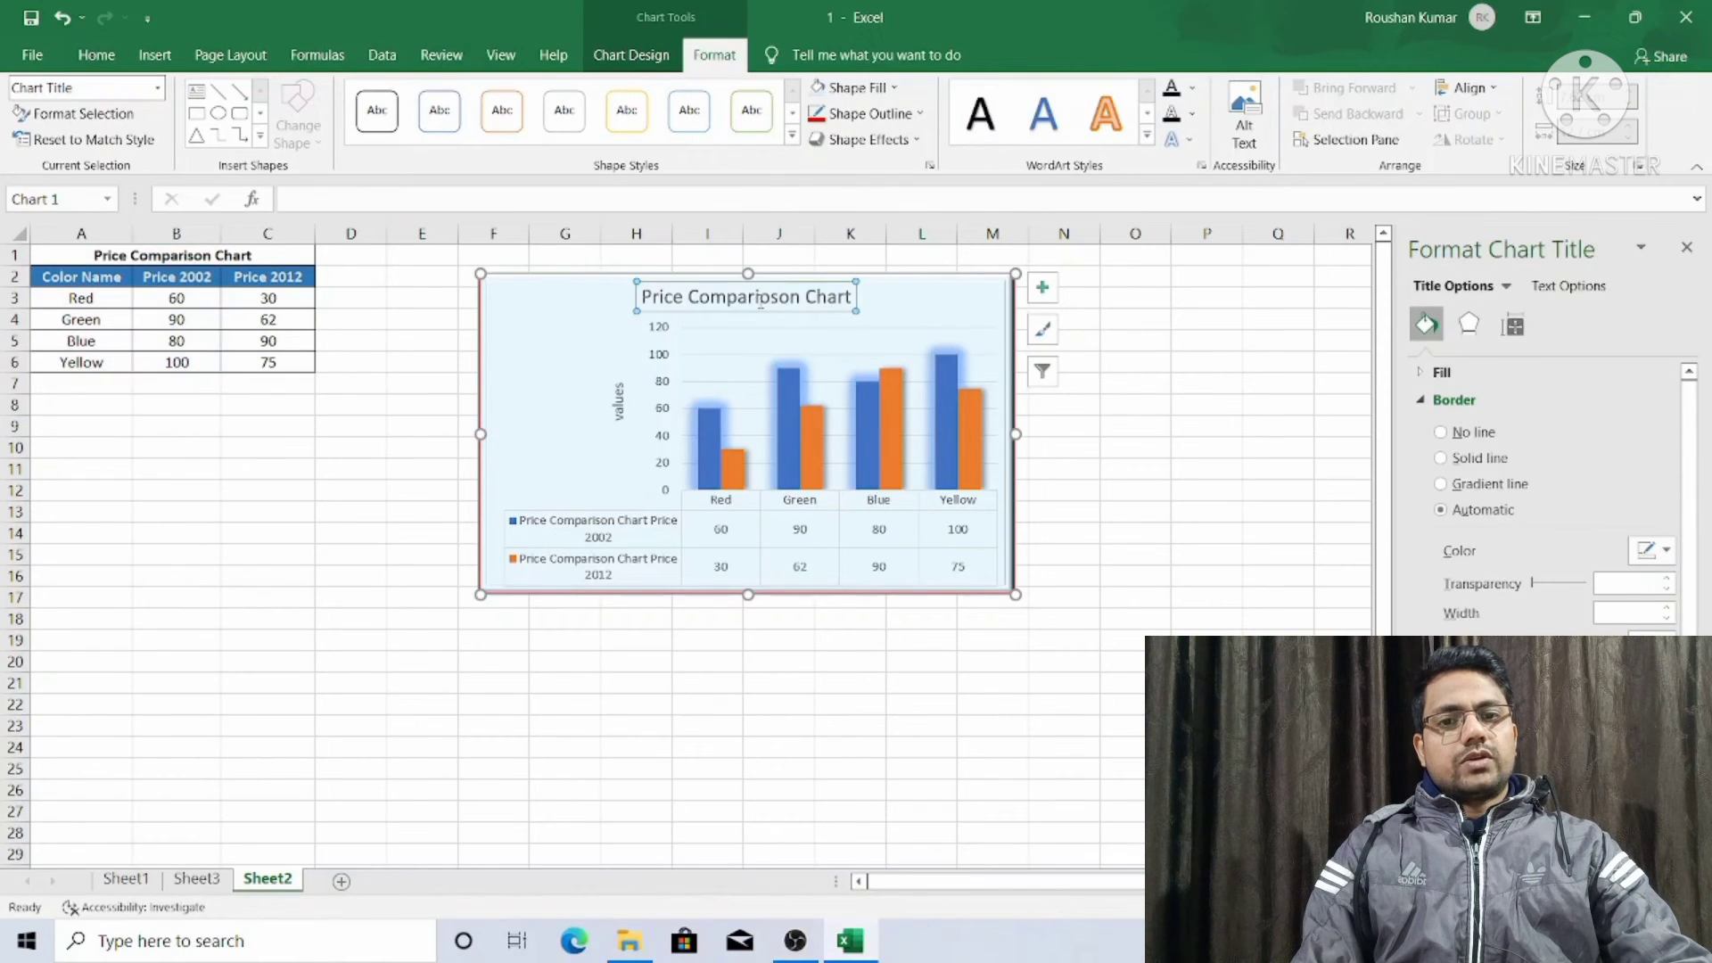
pyautogui.click(816, 362)
pyautogui.click(811, 307)
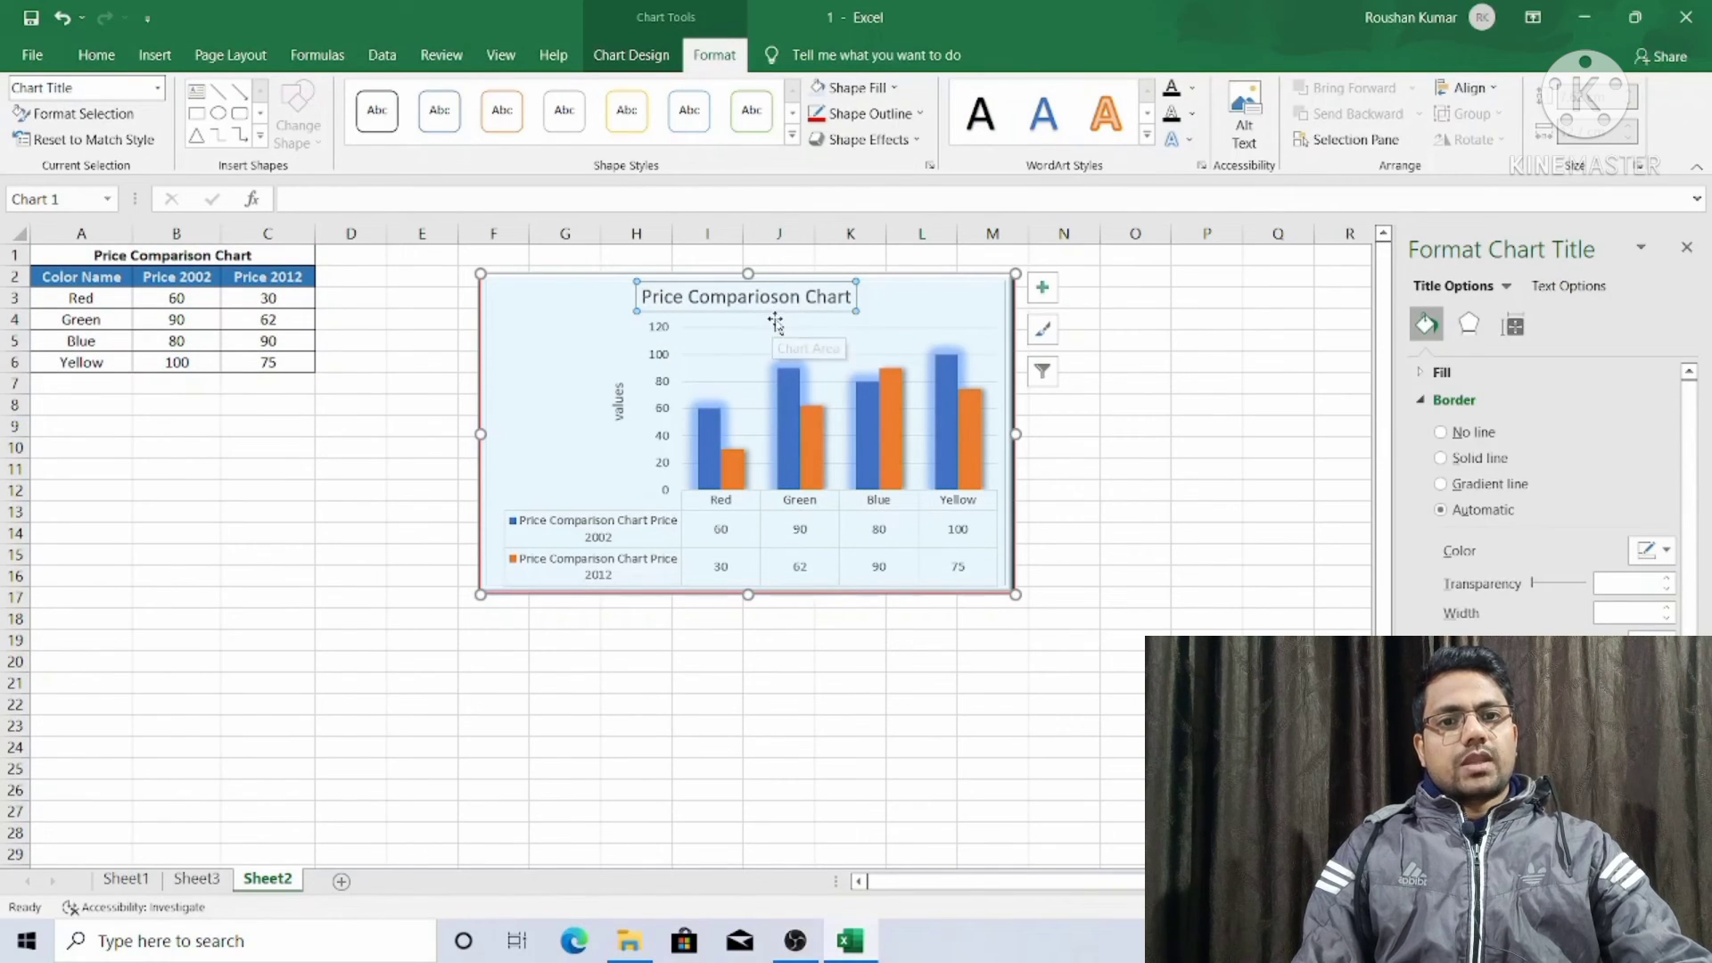
pyautogui.click(1147, 134)
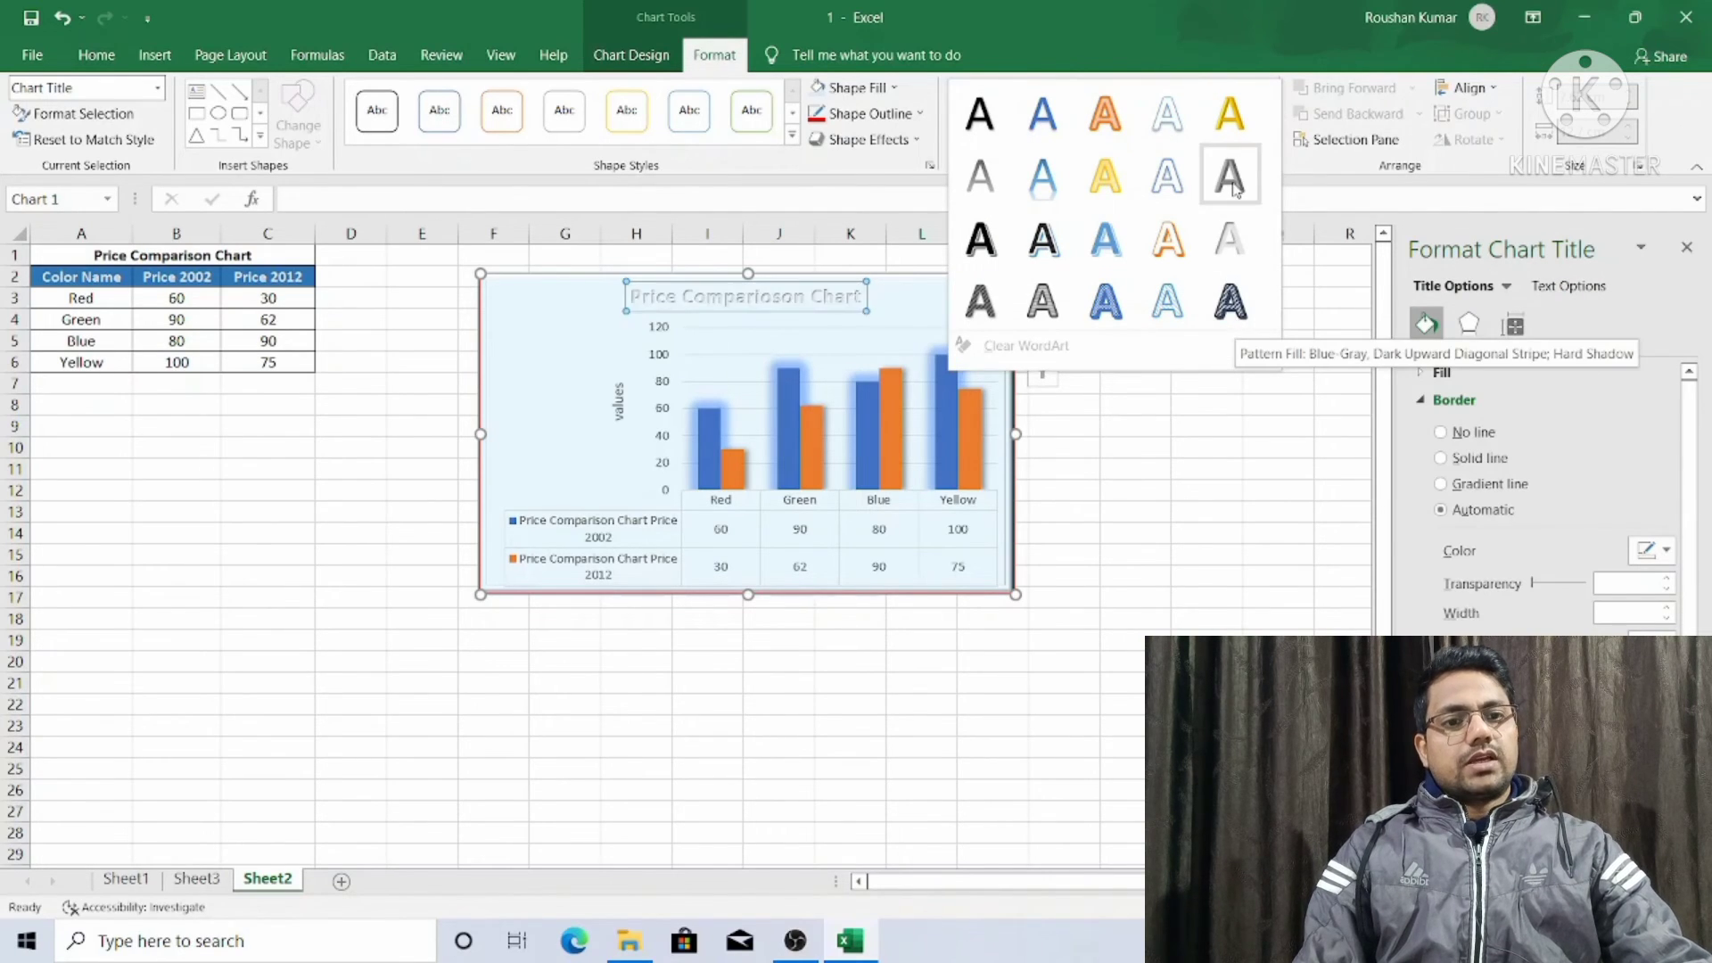
pyautogui.press('Escape')
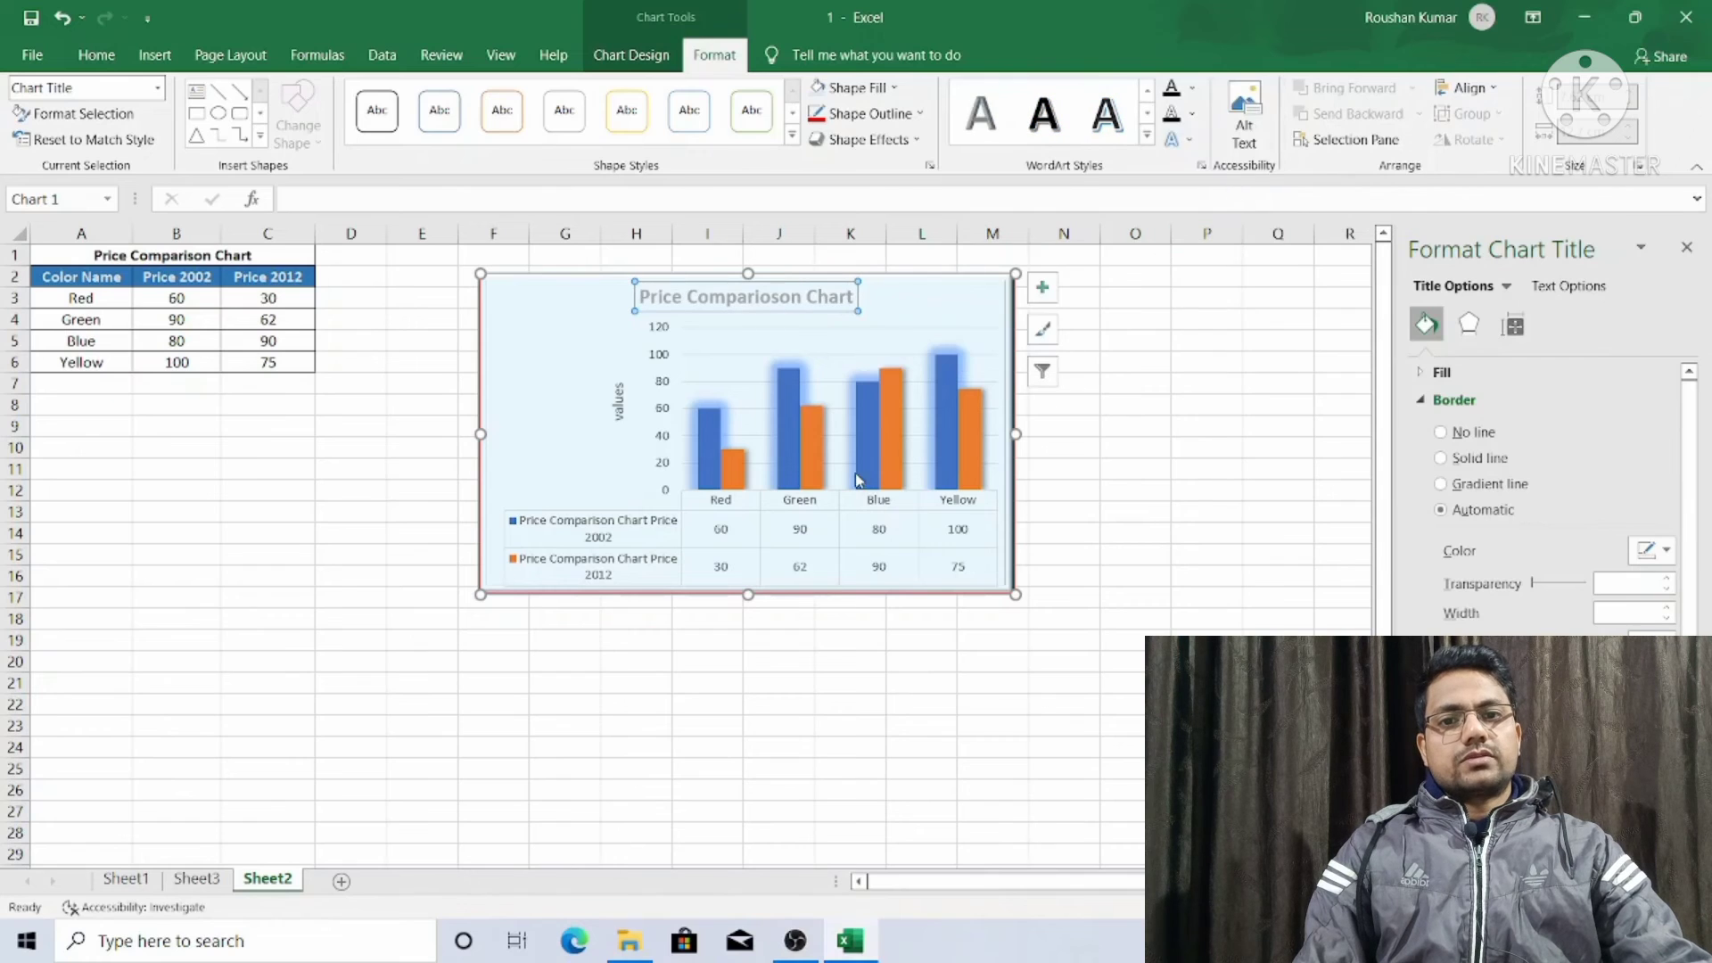
# Step: Add an orange glow text effect to the chart title
pyautogui.click(1177, 139)
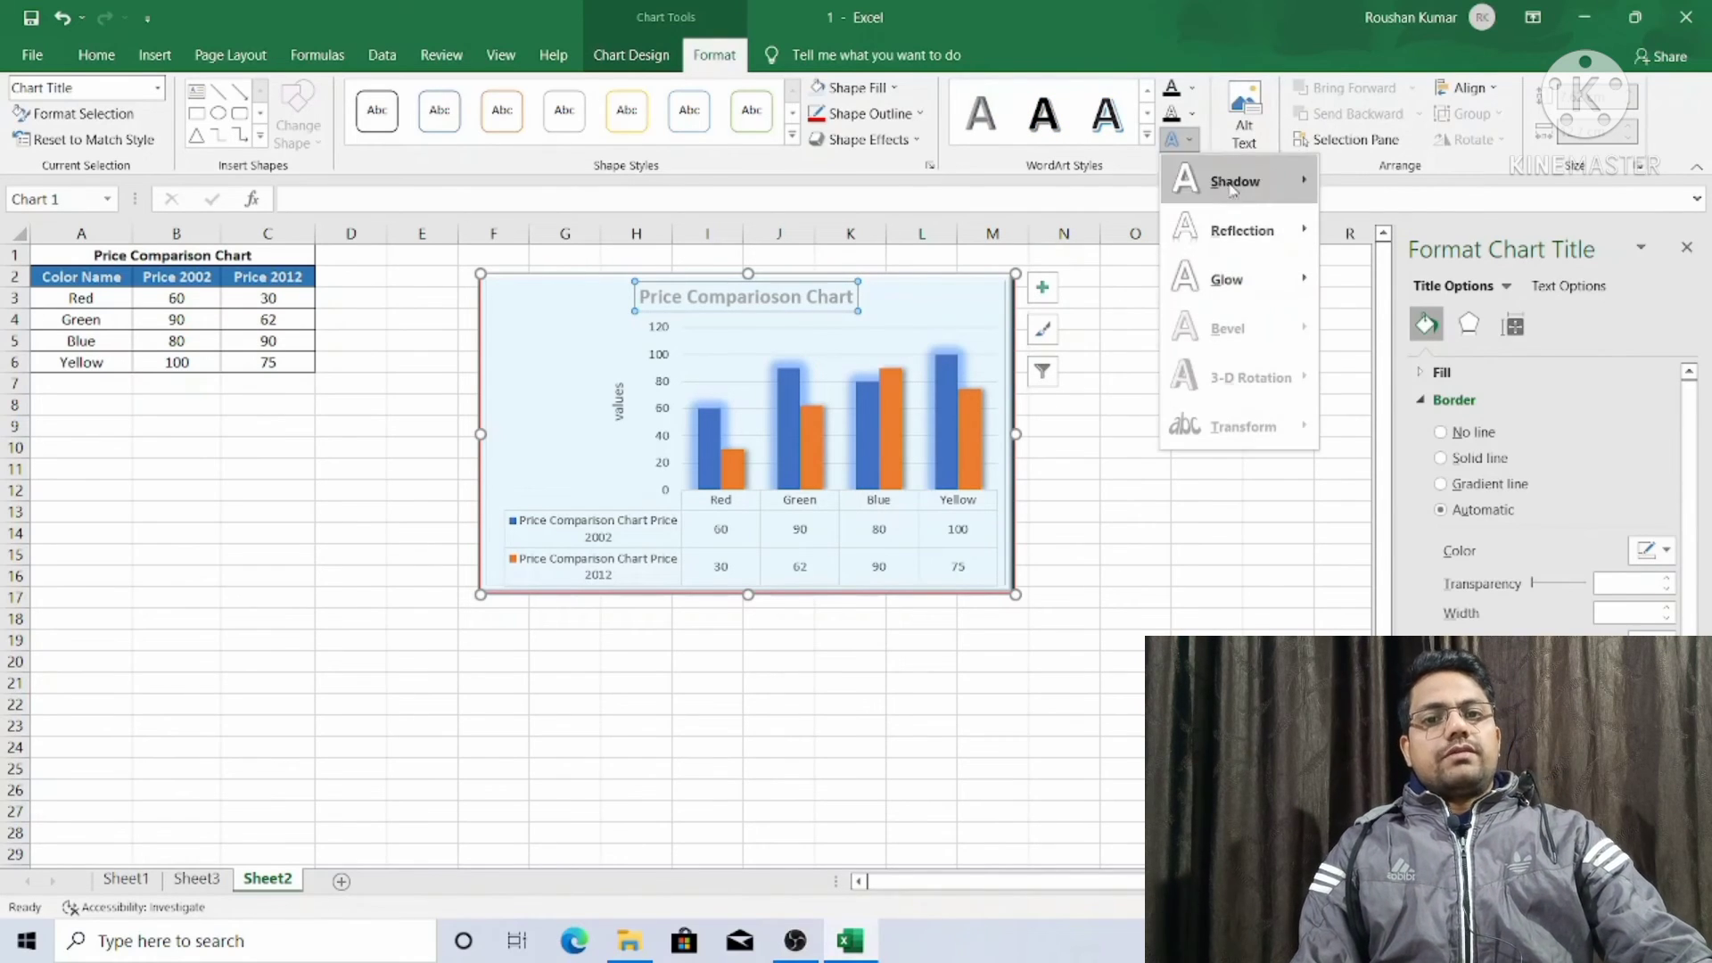
pyautogui.moveTo(1237, 286)
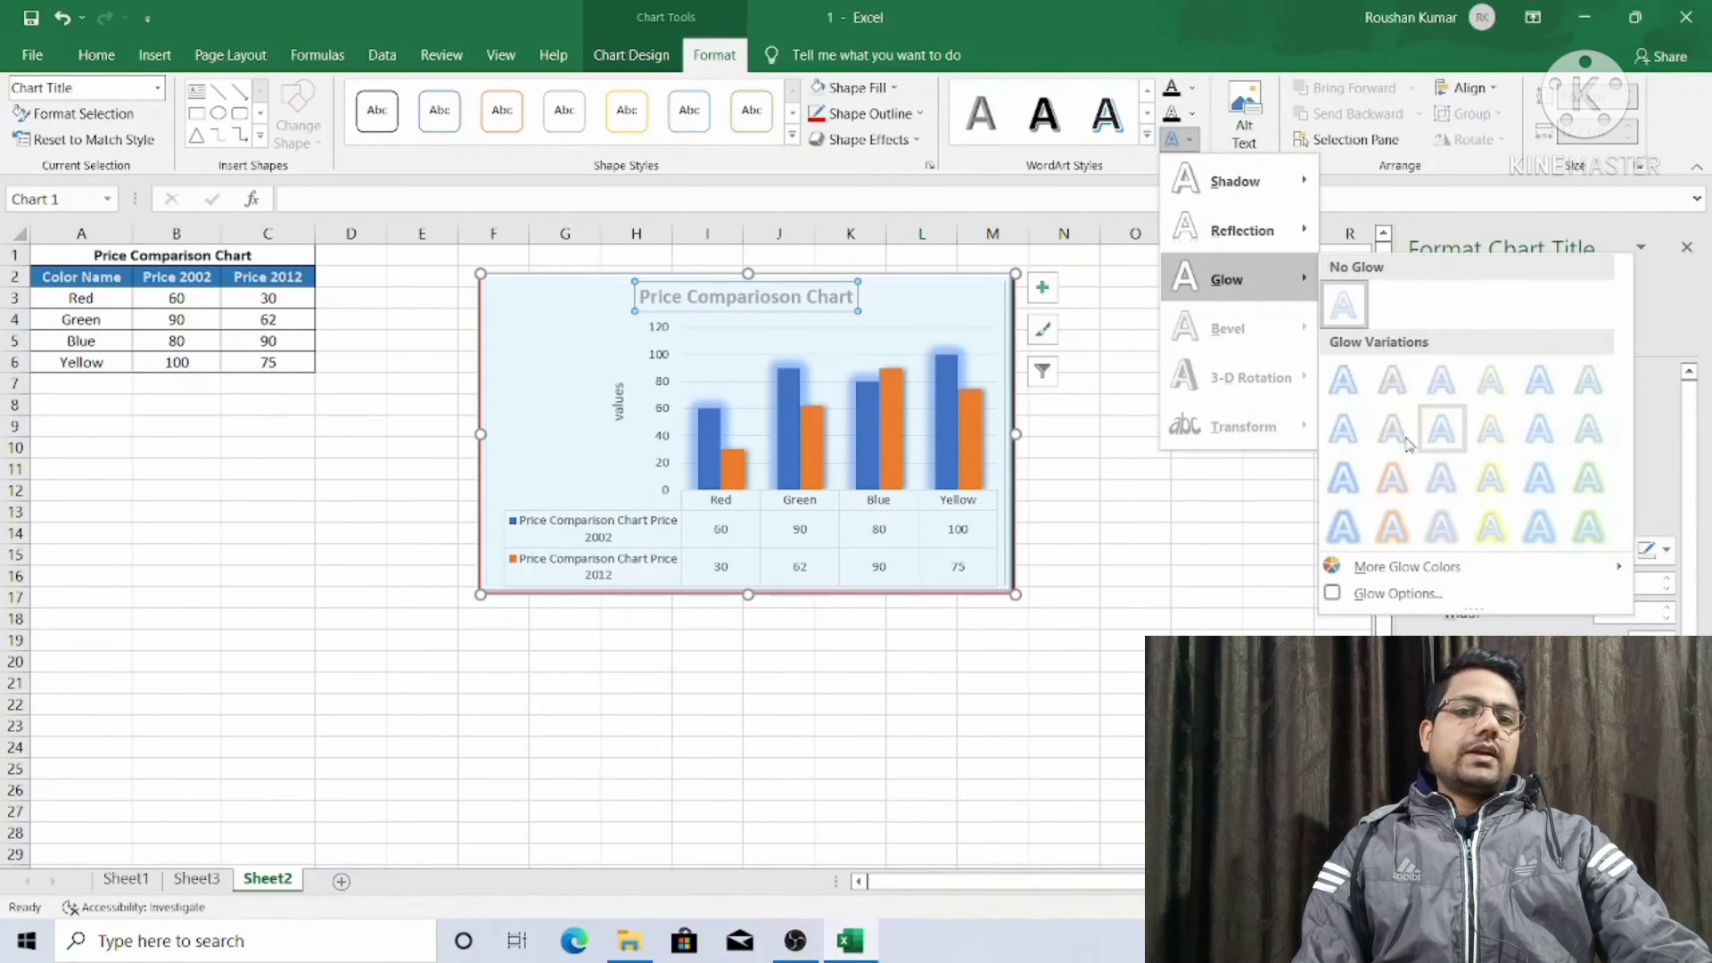
pyautogui.click(1393, 481)
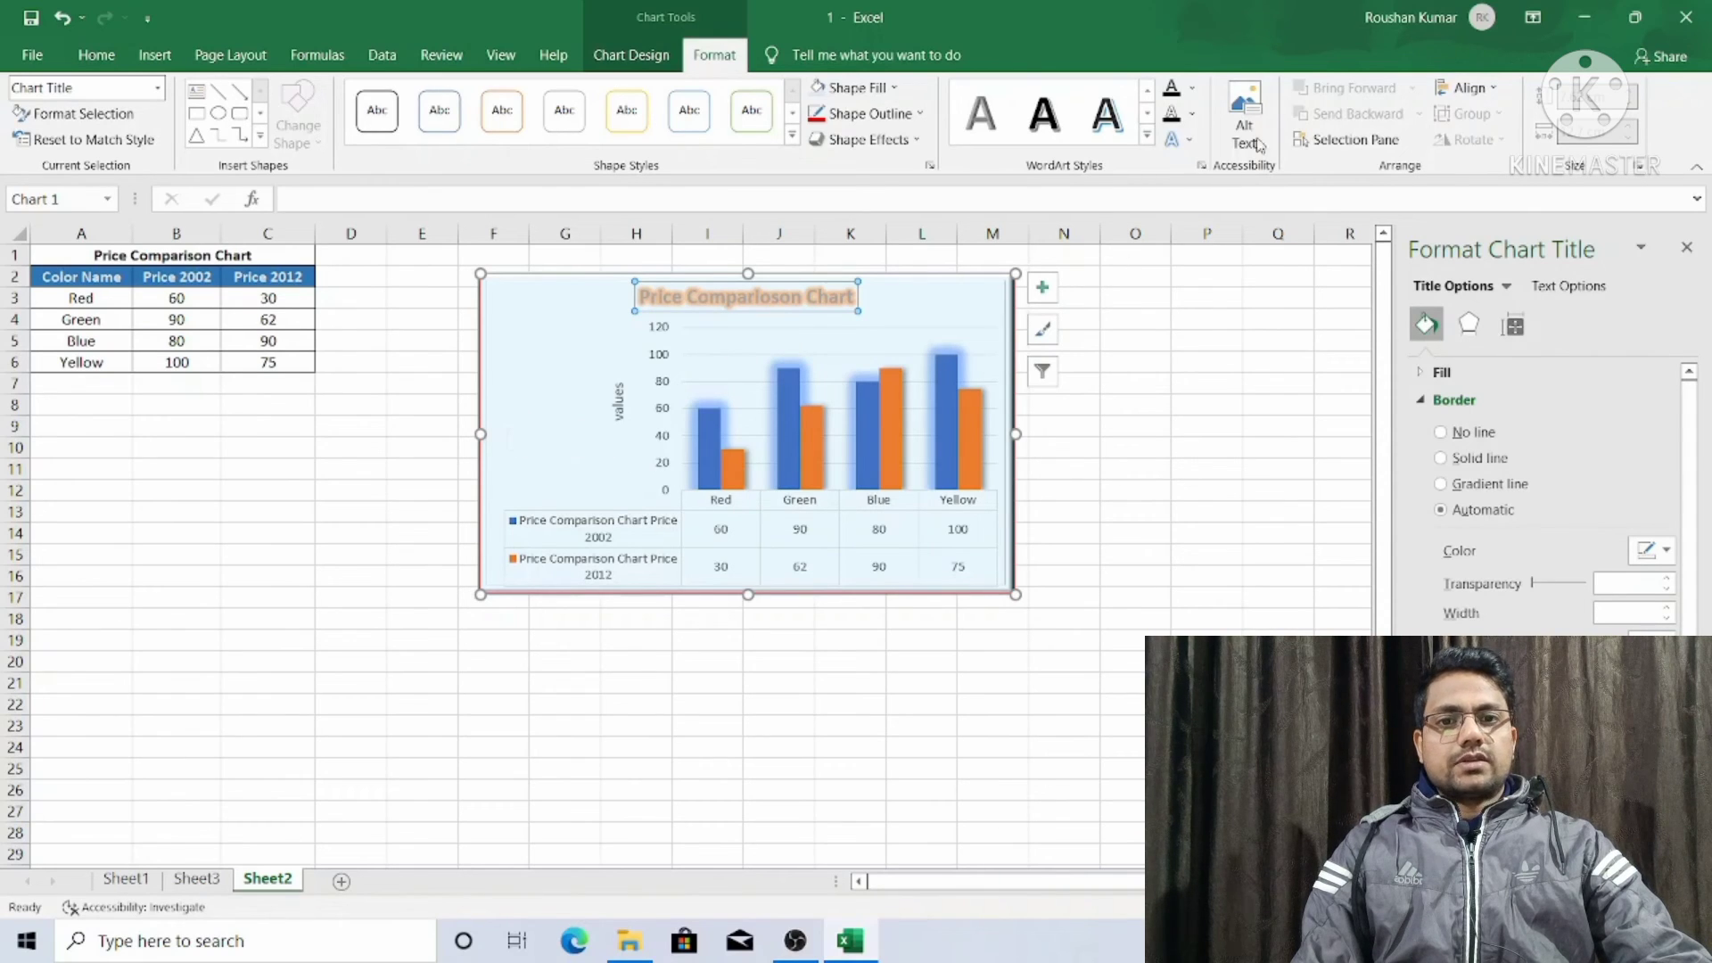
# Step: Try to add a reflection text effect to the chart title
pyautogui.click(1179, 139)
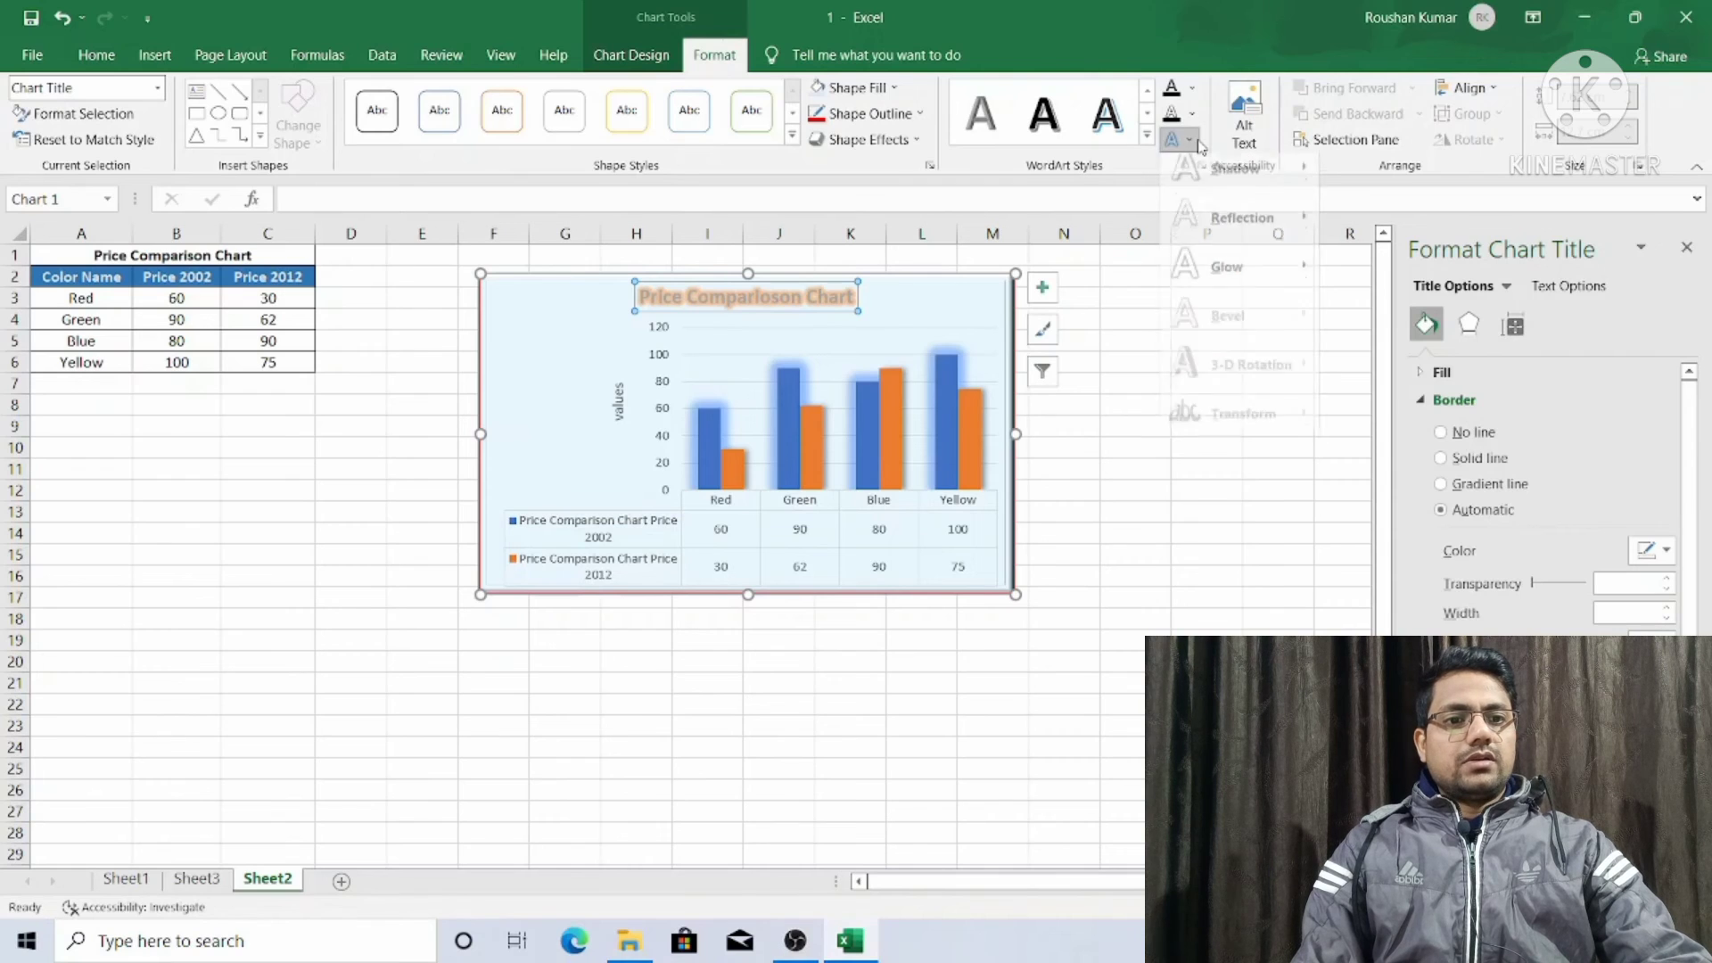
pyautogui.moveTo(1280, 245)
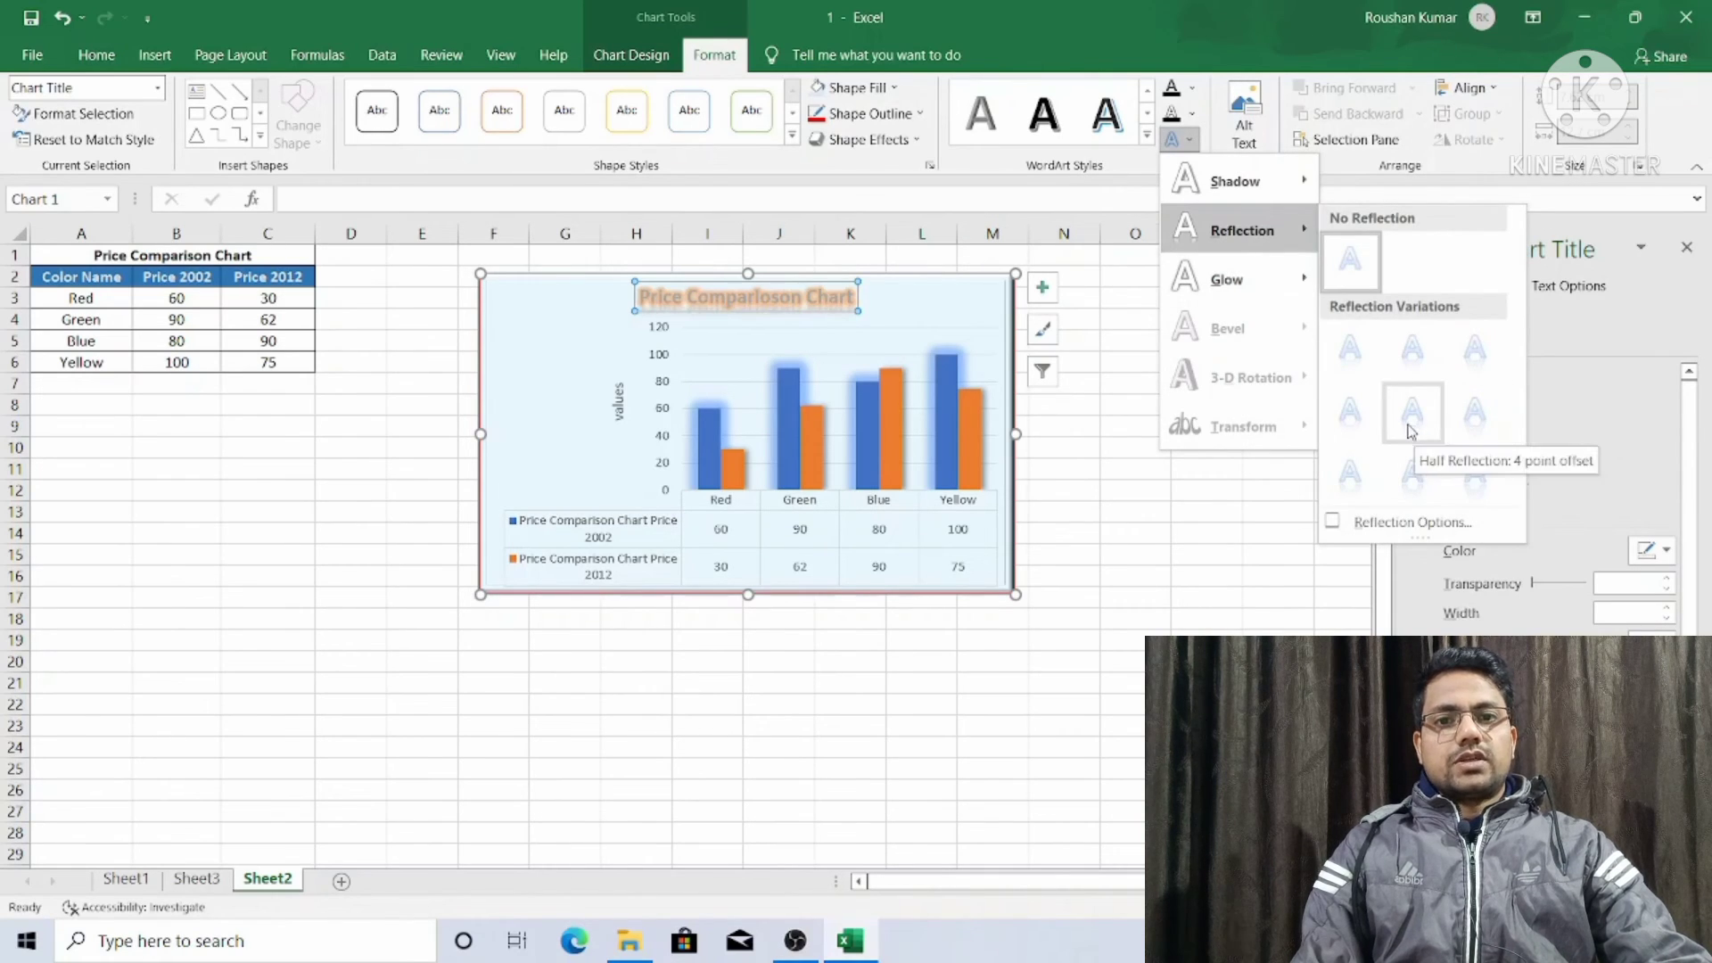
pyautogui.click(1412, 506)
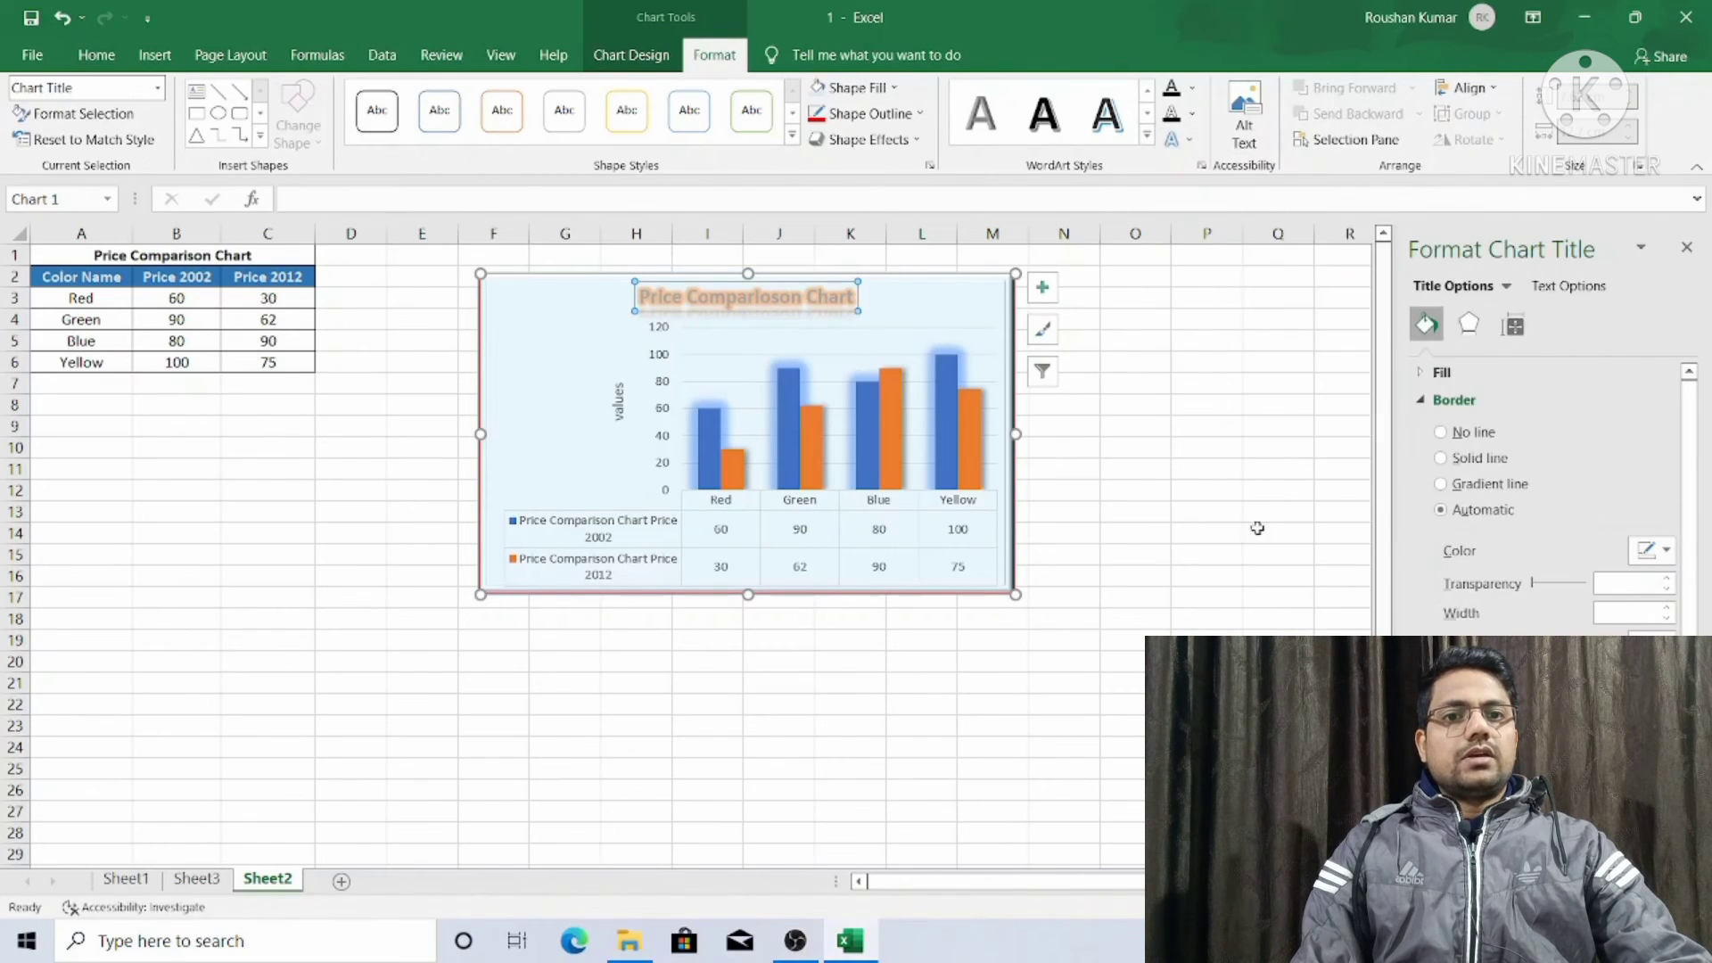
pyautogui.click(1145, 529)
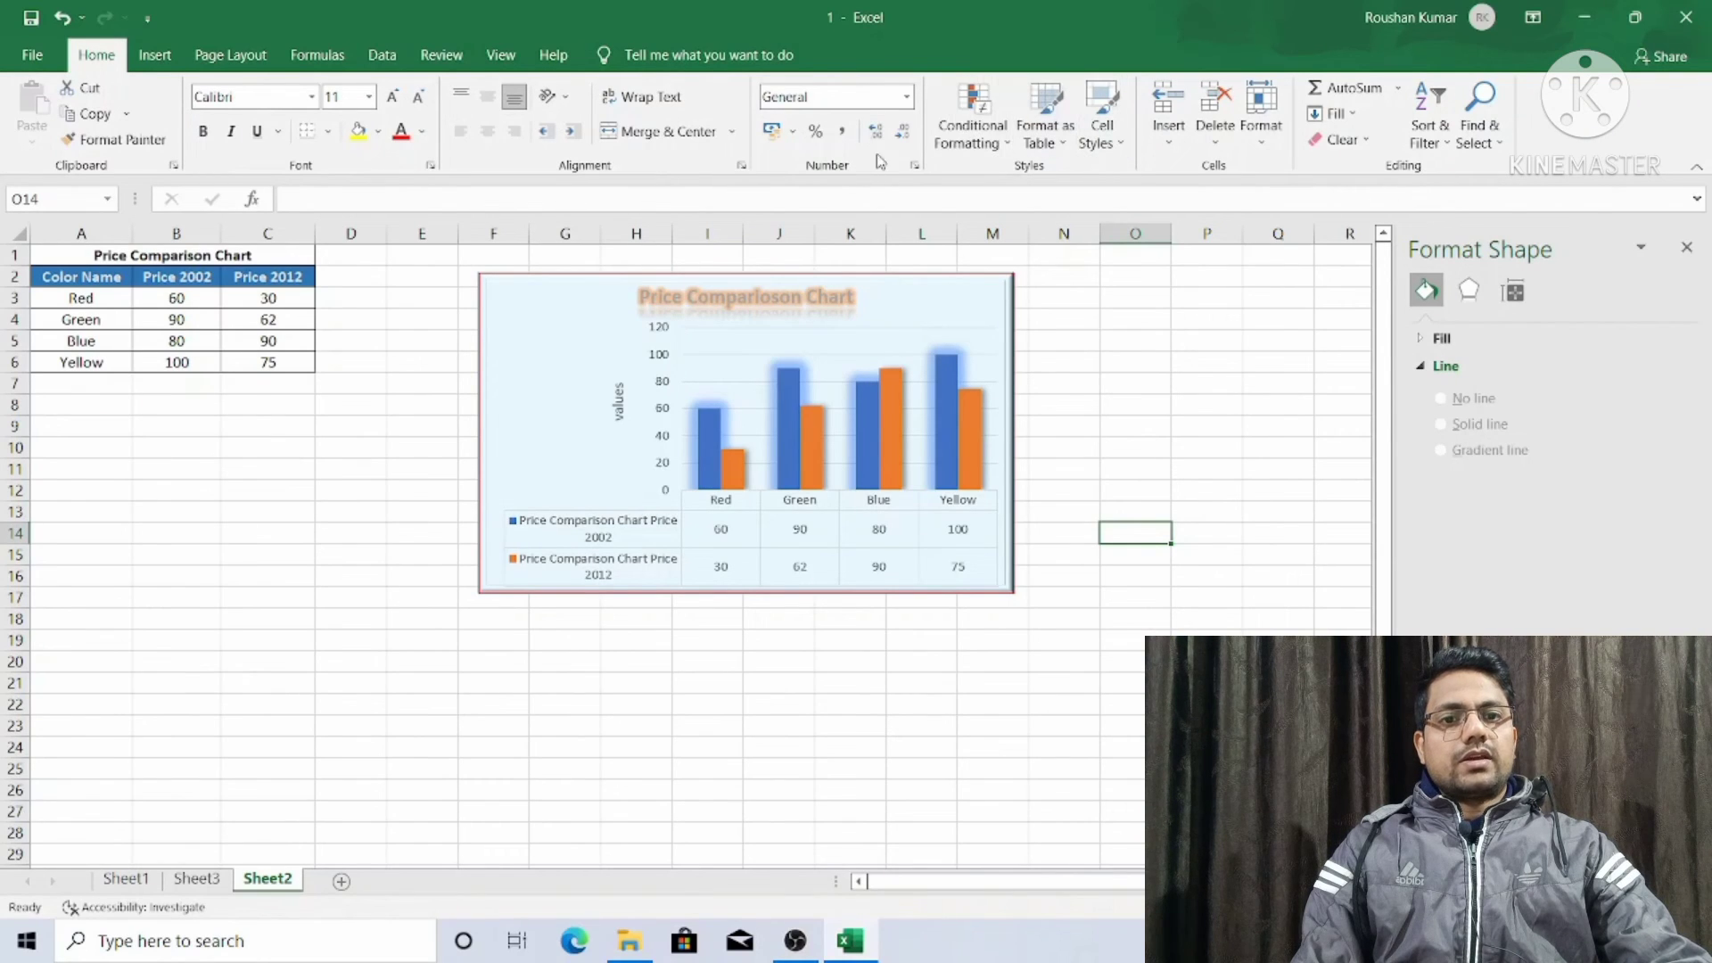
# Step: Restyle the chart title with the dark gray WordArt style from the gallery's last row
pyautogui.click(768, 299)
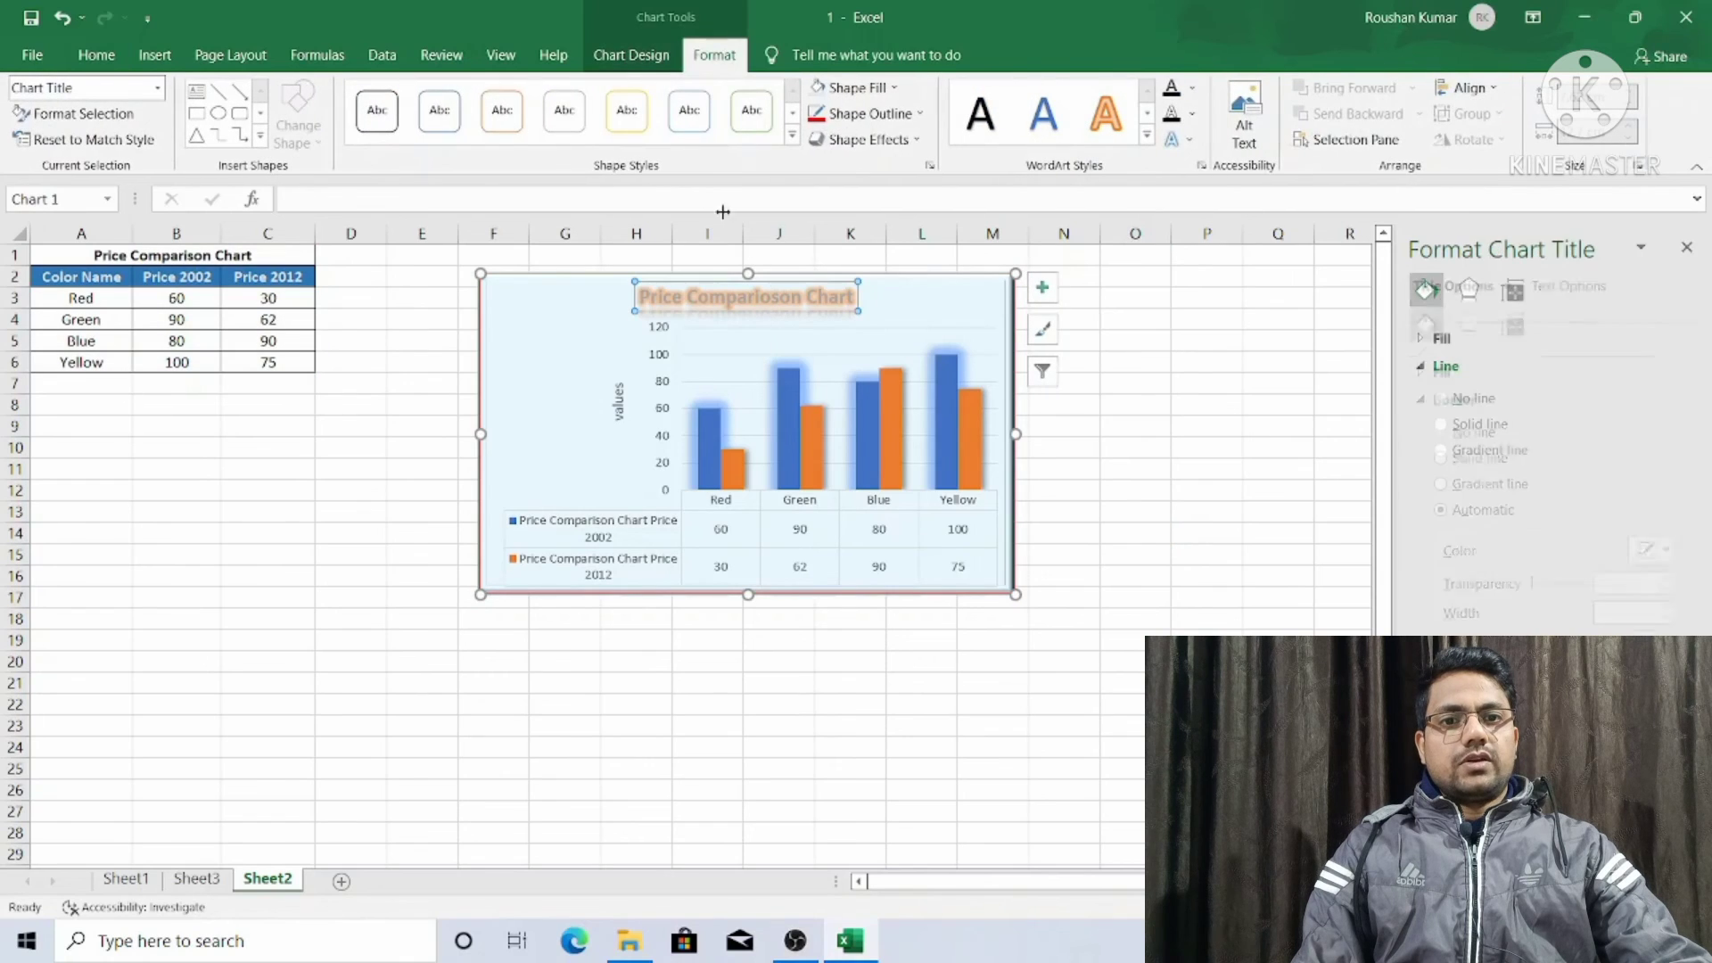
pyautogui.click(1147, 135)
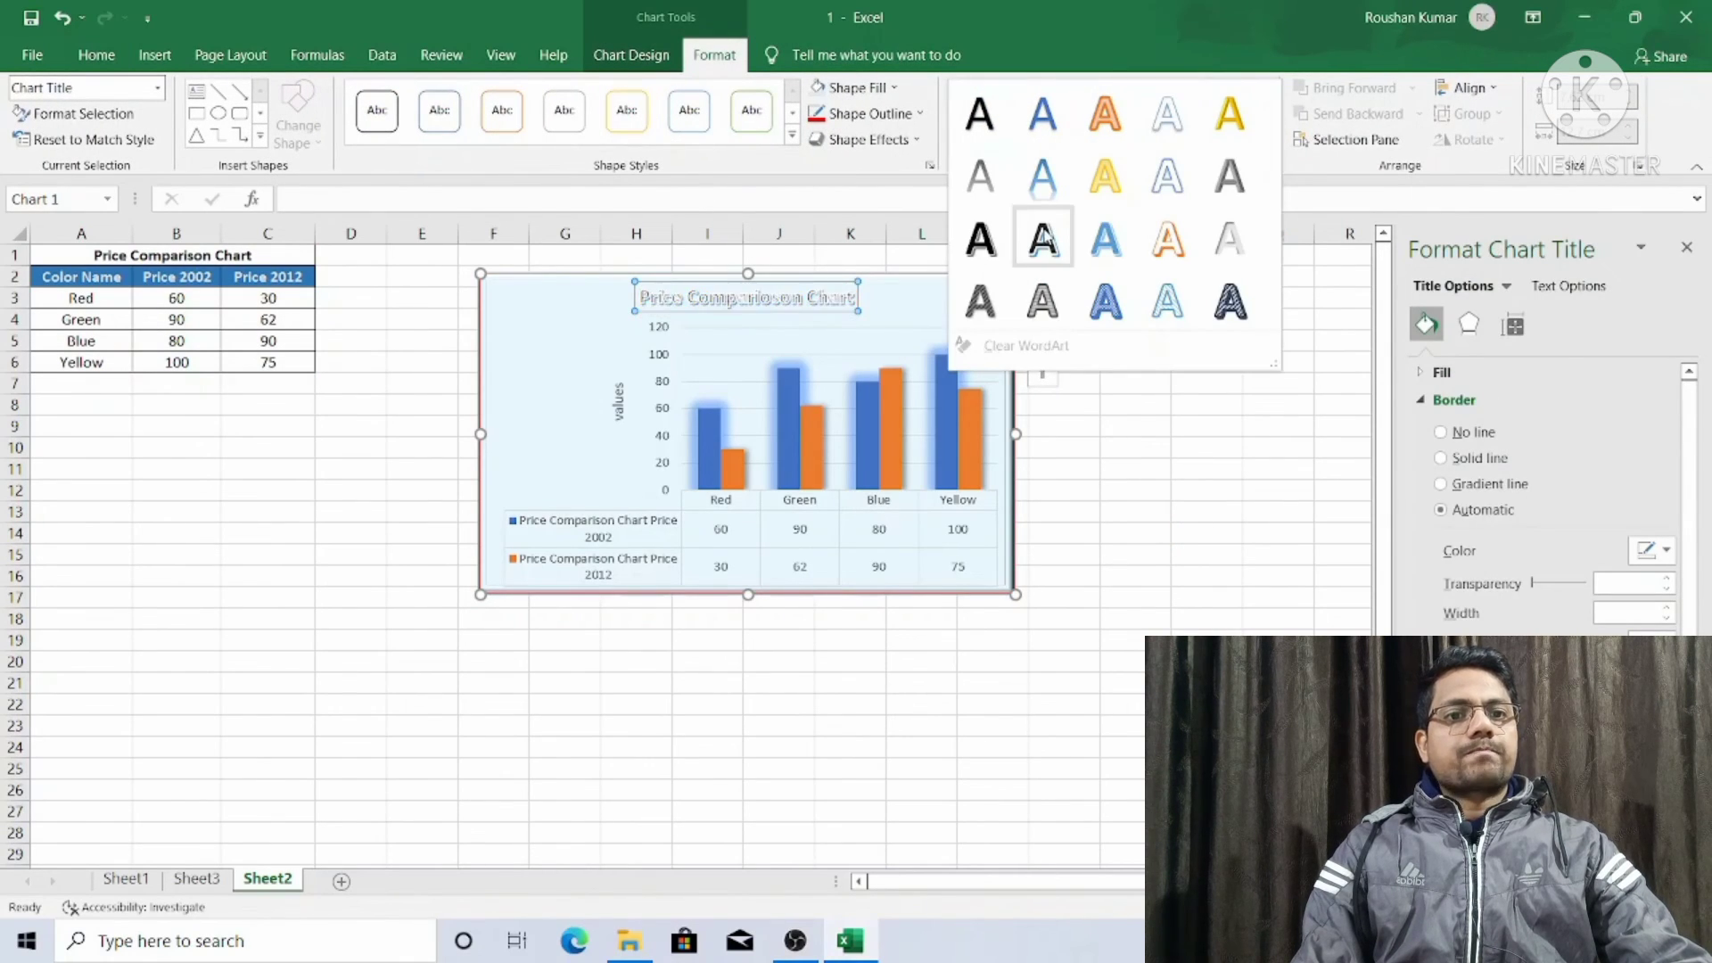
pyautogui.click(969, 283)
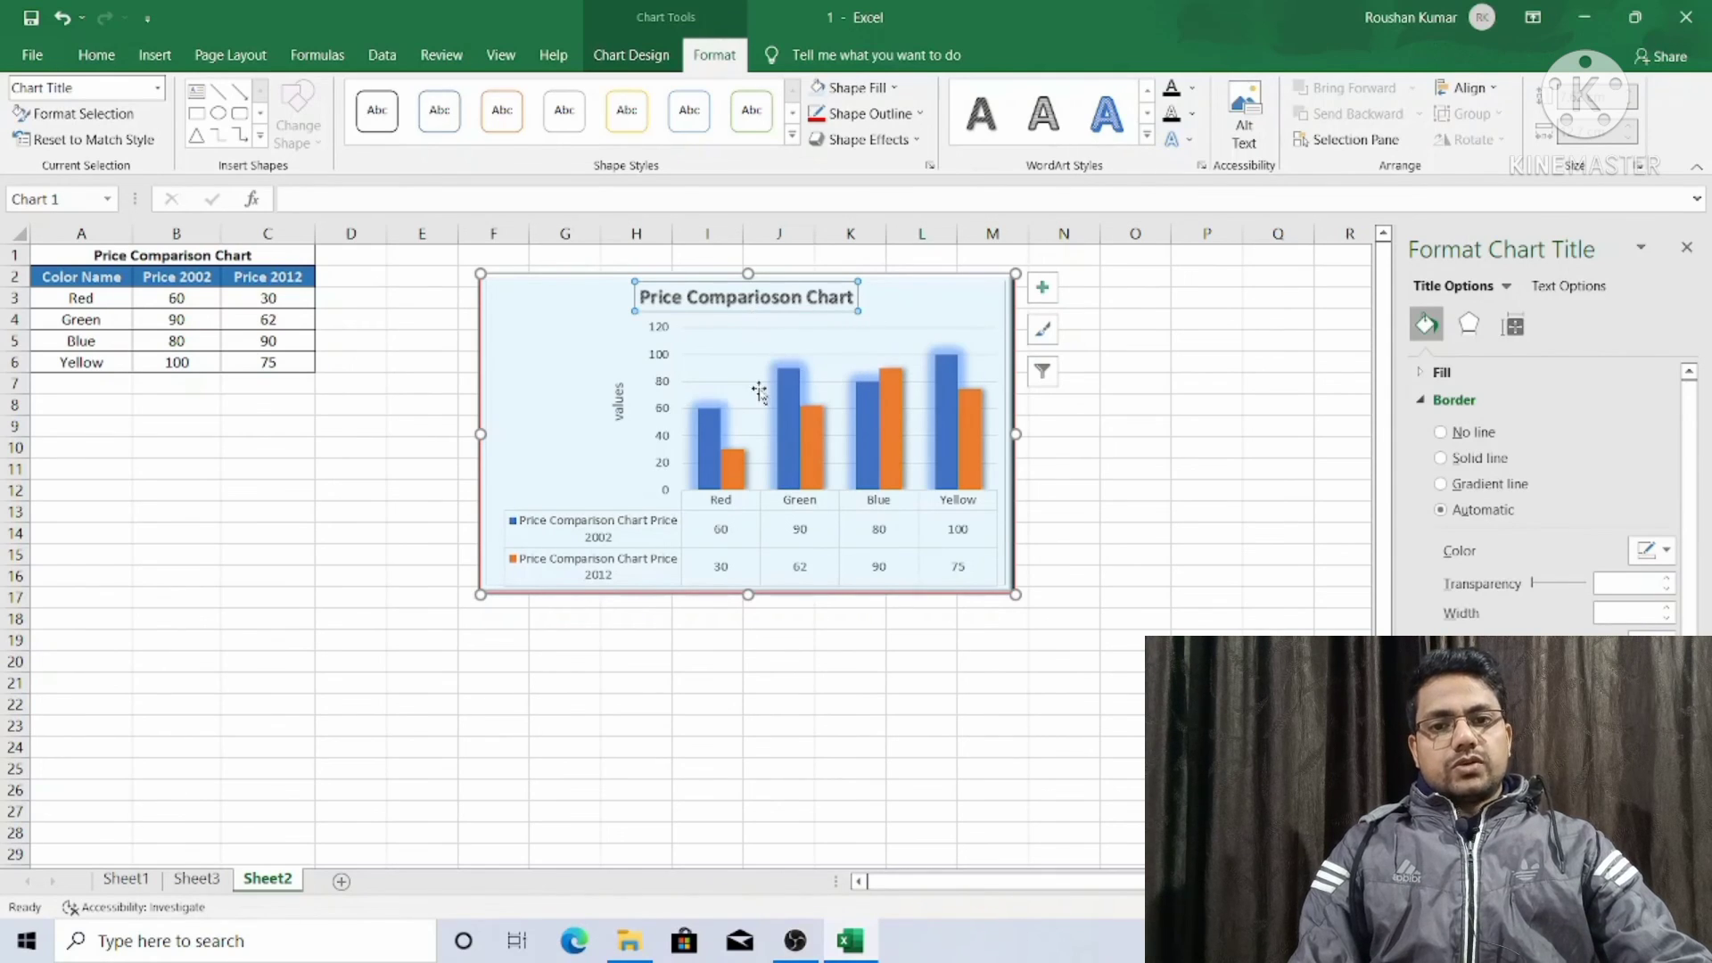
# Step: Apply the gold subtle line shape style to the chart's data table and deselect the chart
pyautogui.click(578, 531)
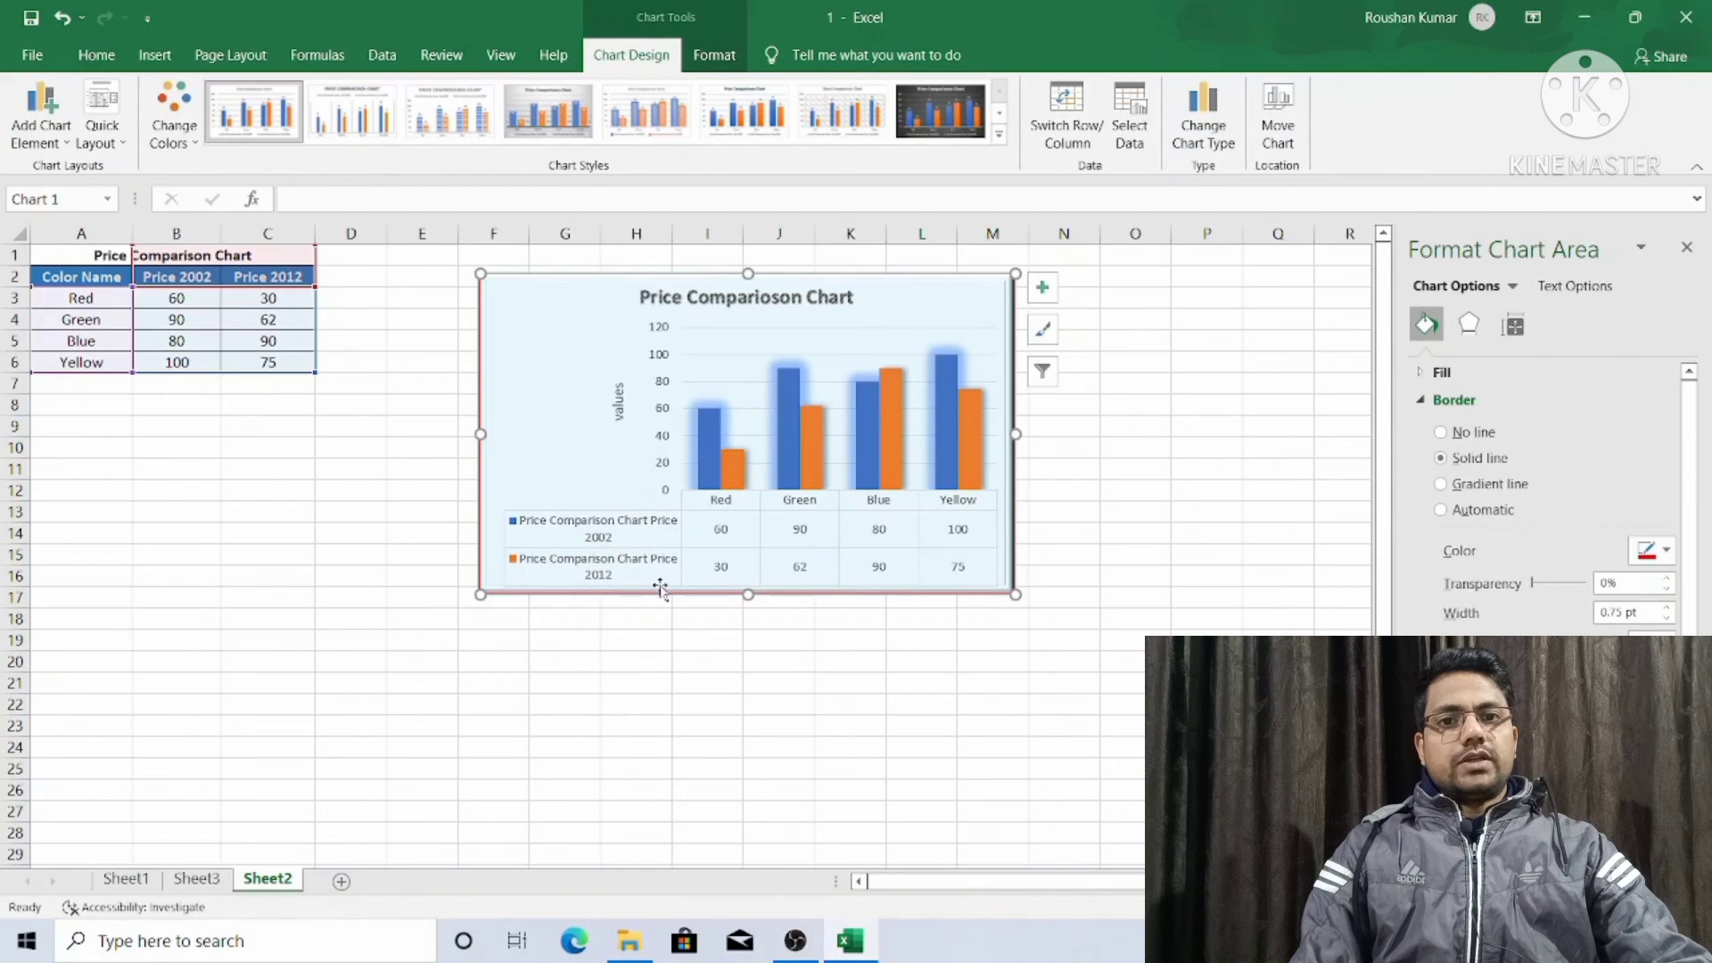
pyautogui.click(650, 535)
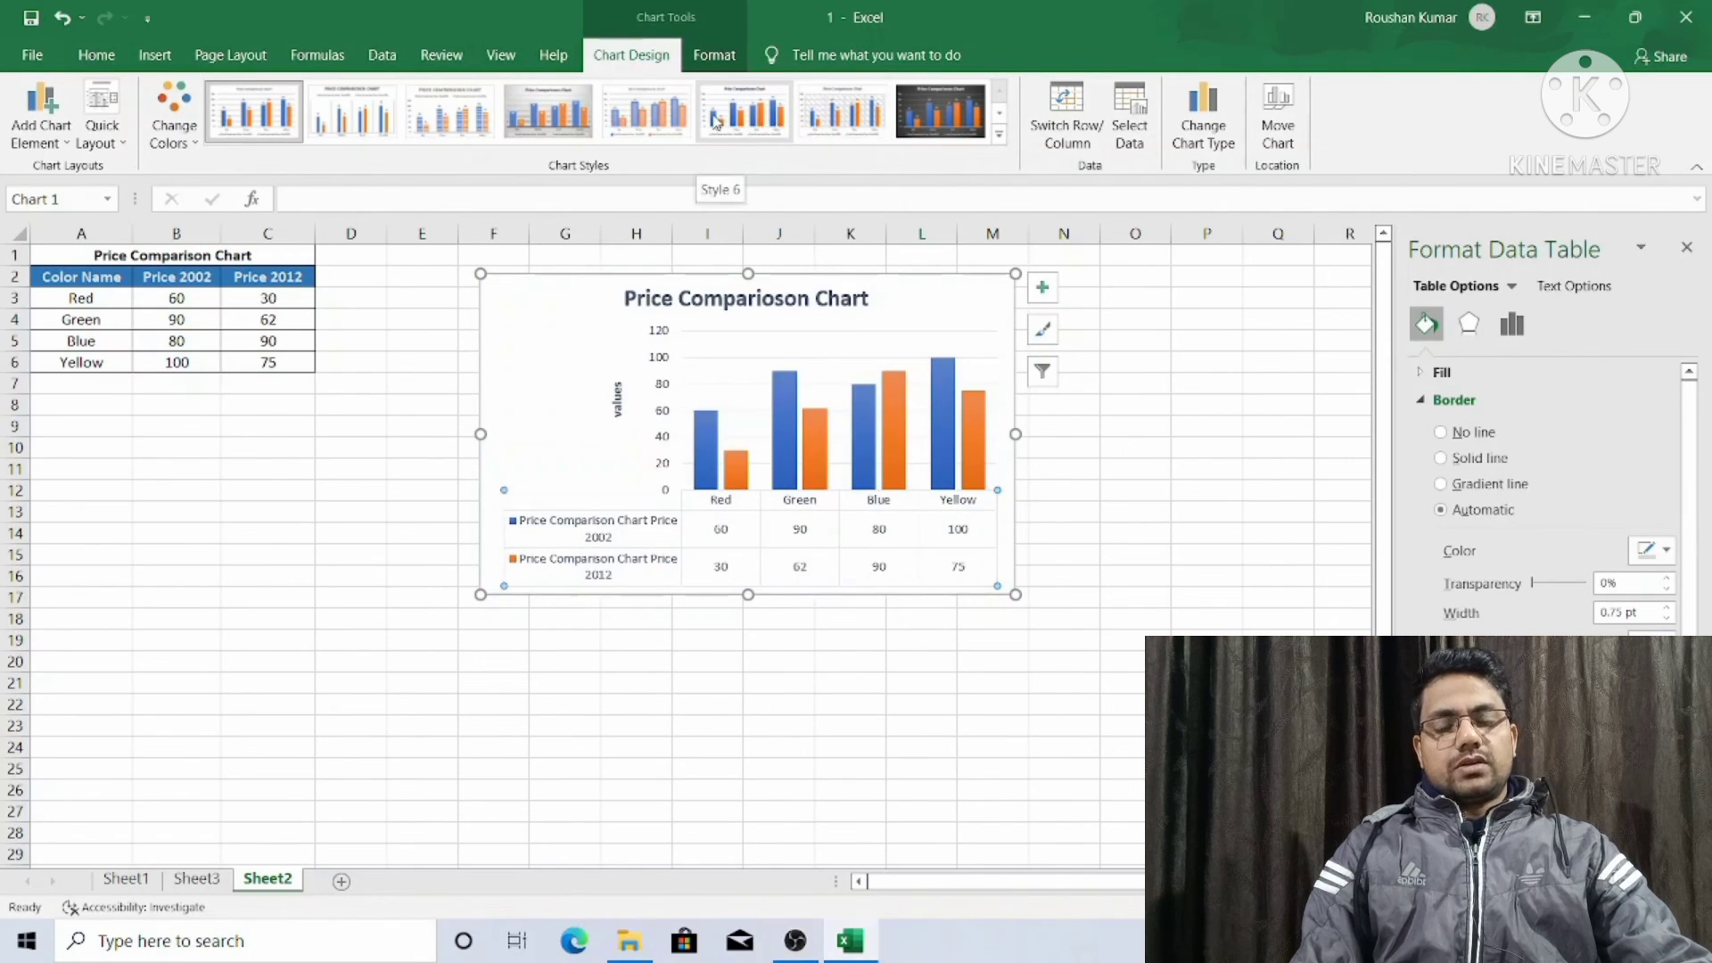
pyautogui.click(730, 60)
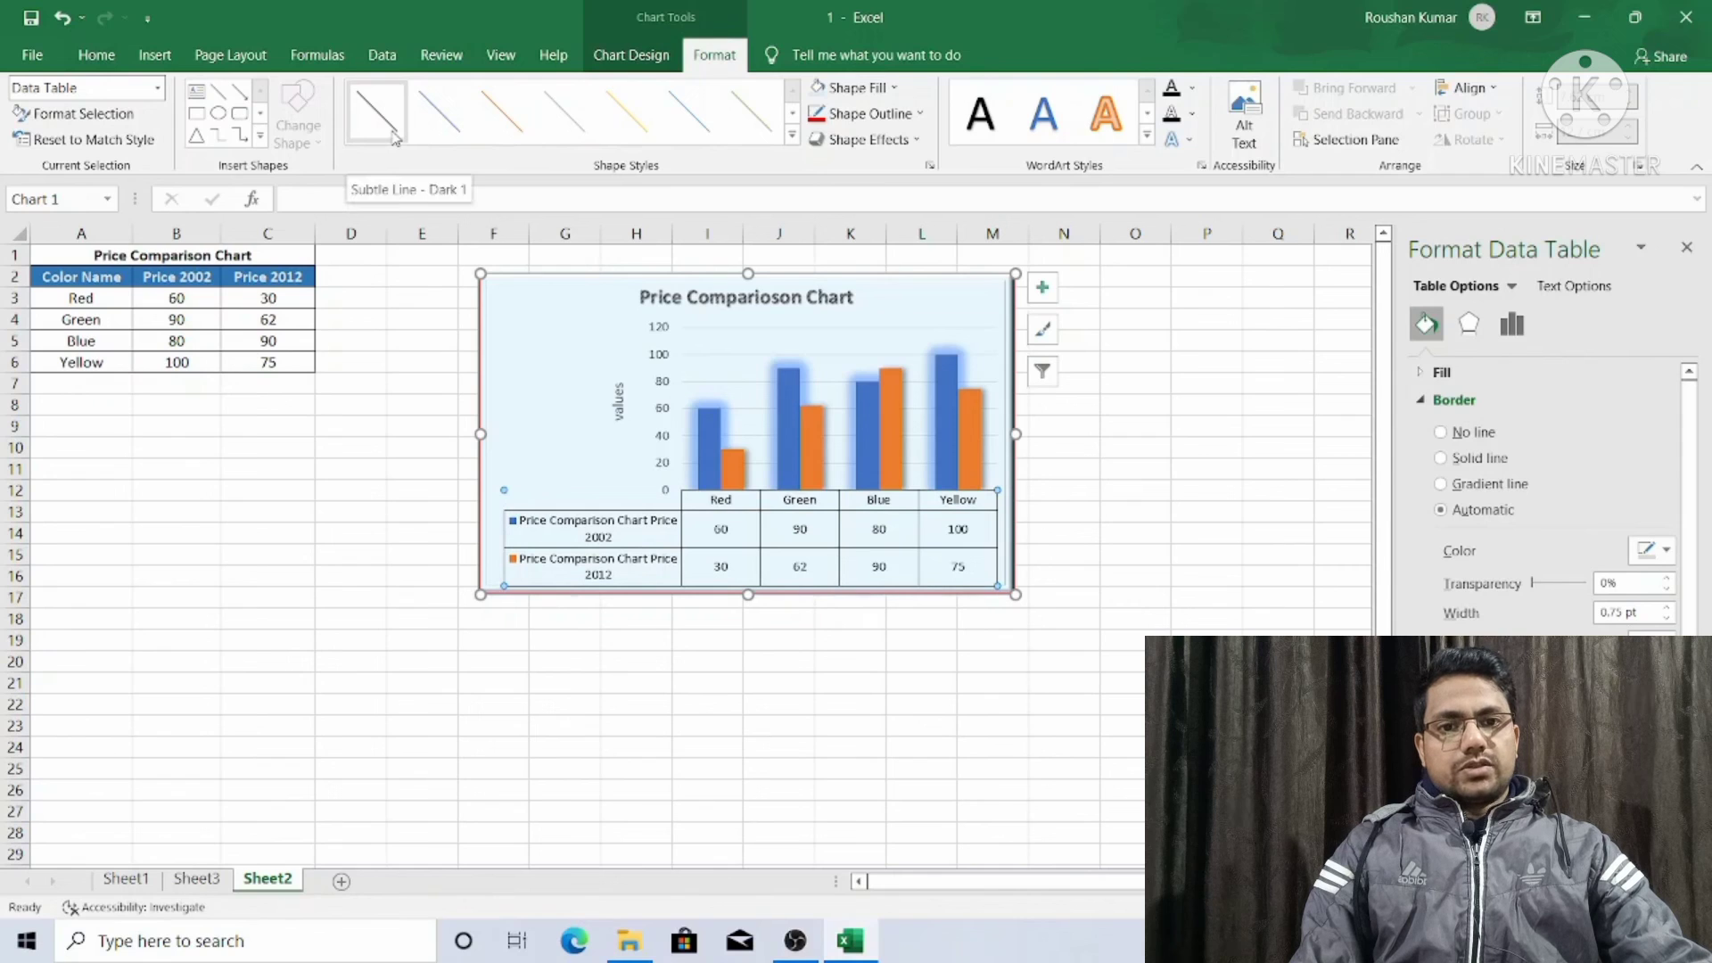
pyautogui.click(628, 132)
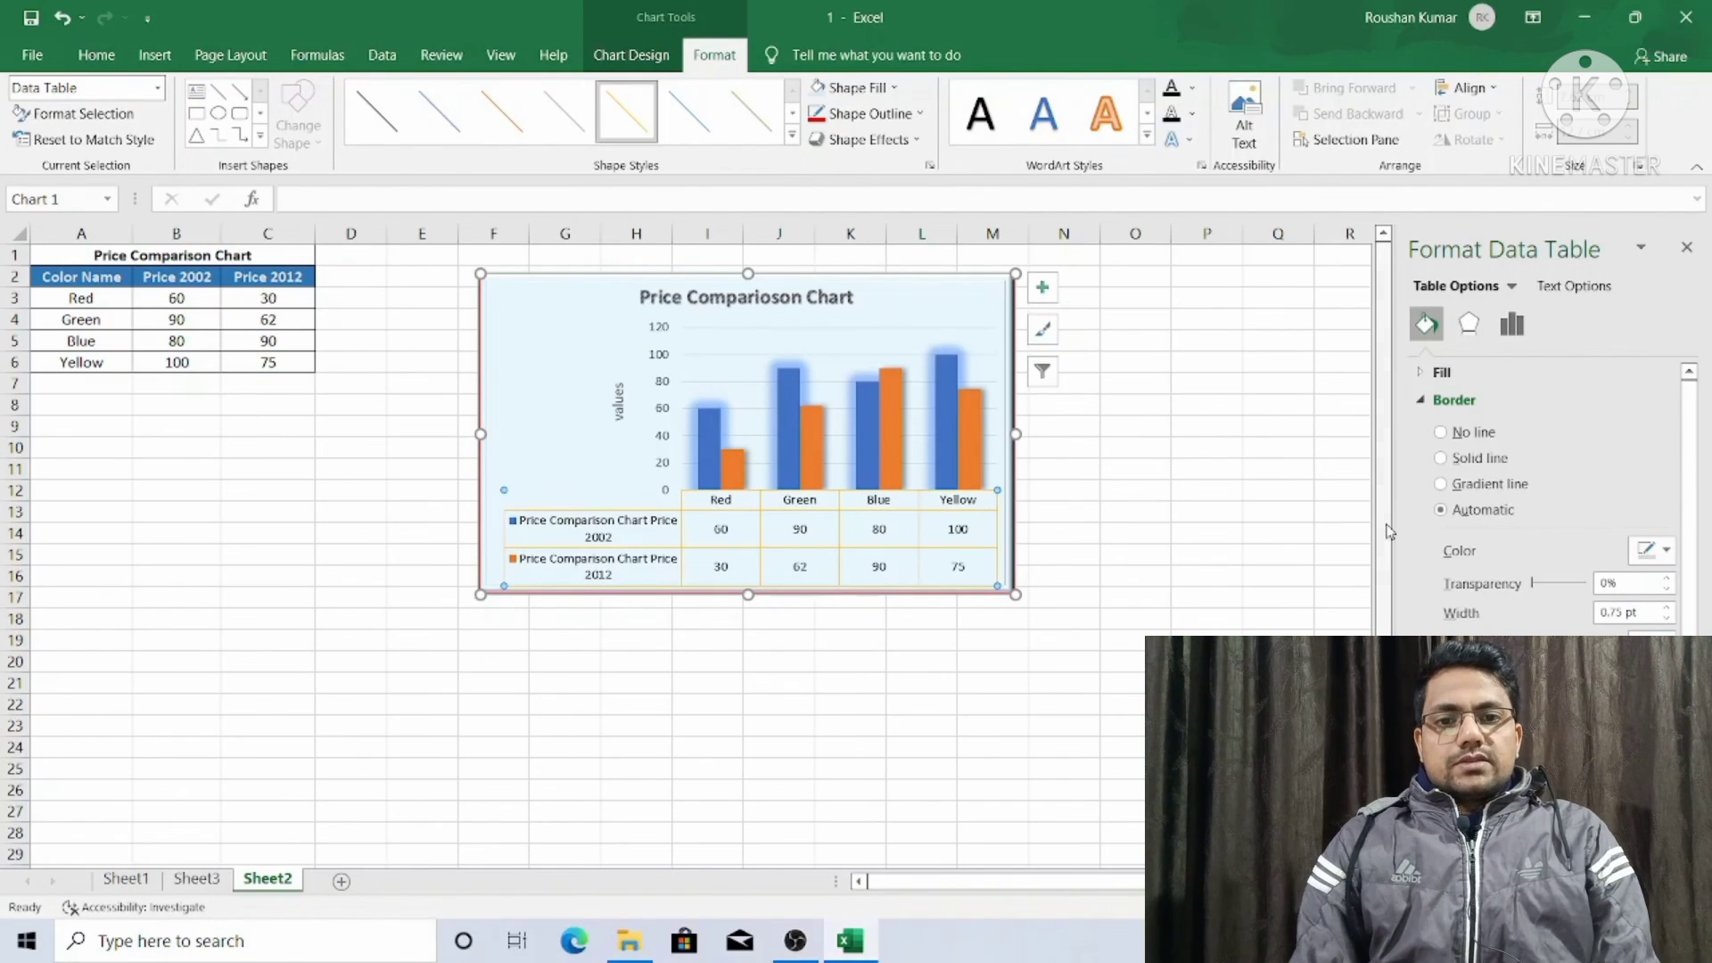
pyautogui.click(911, 660)
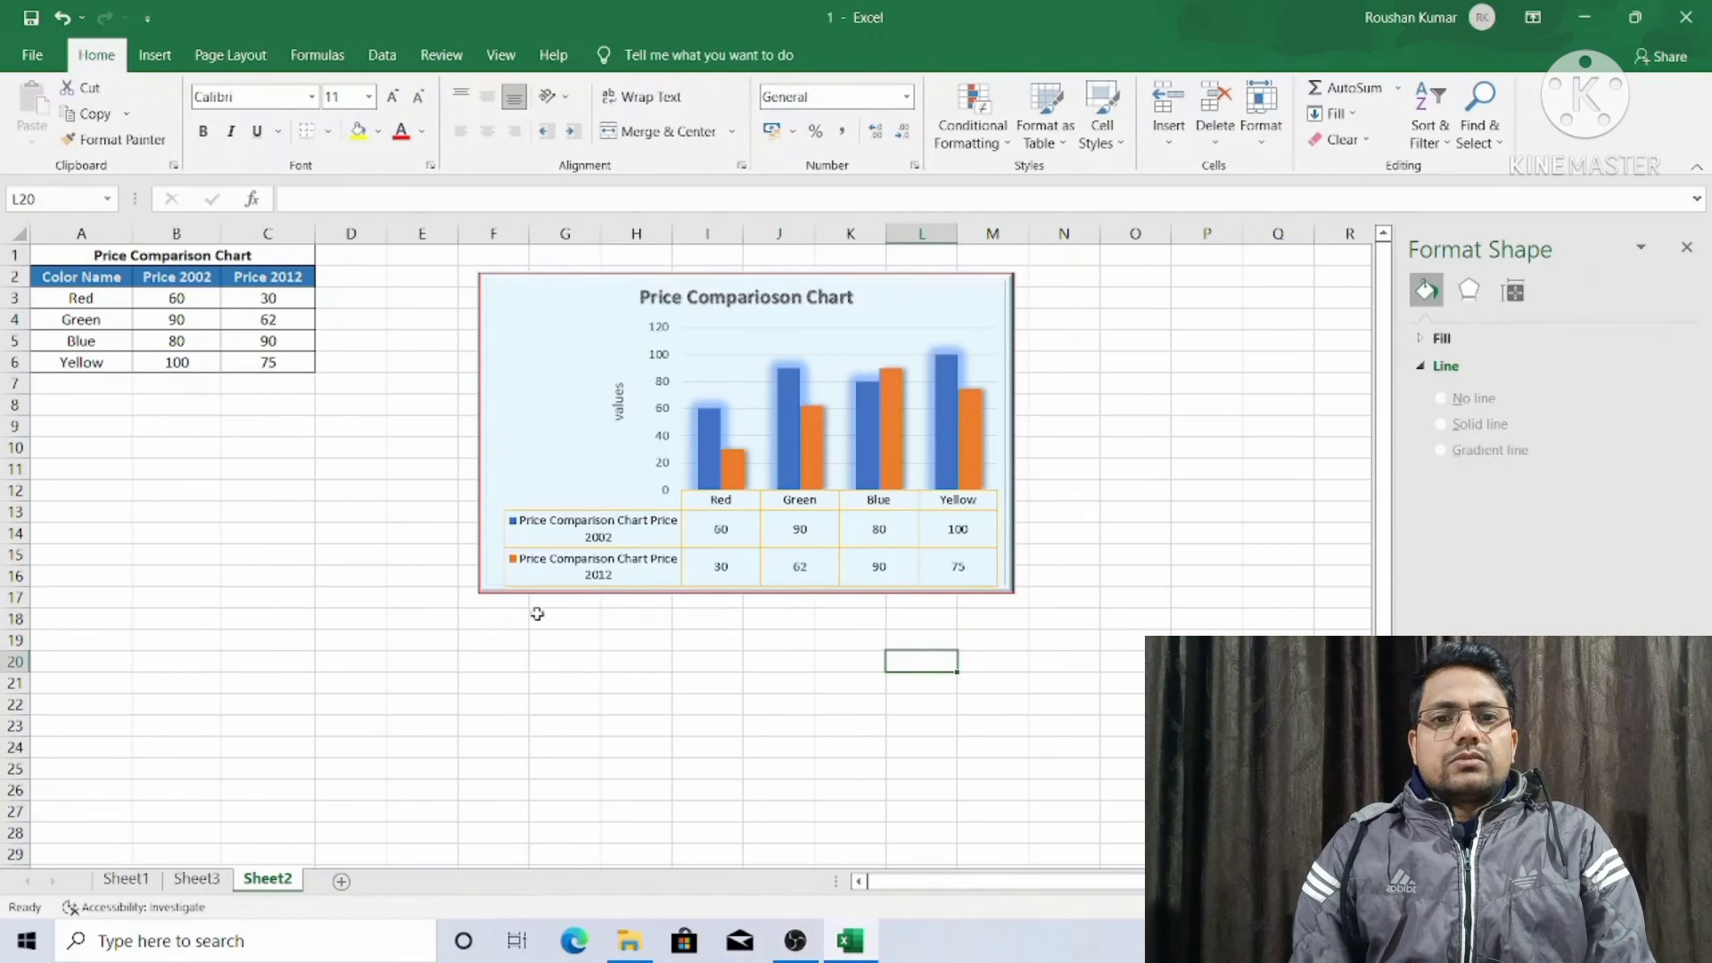